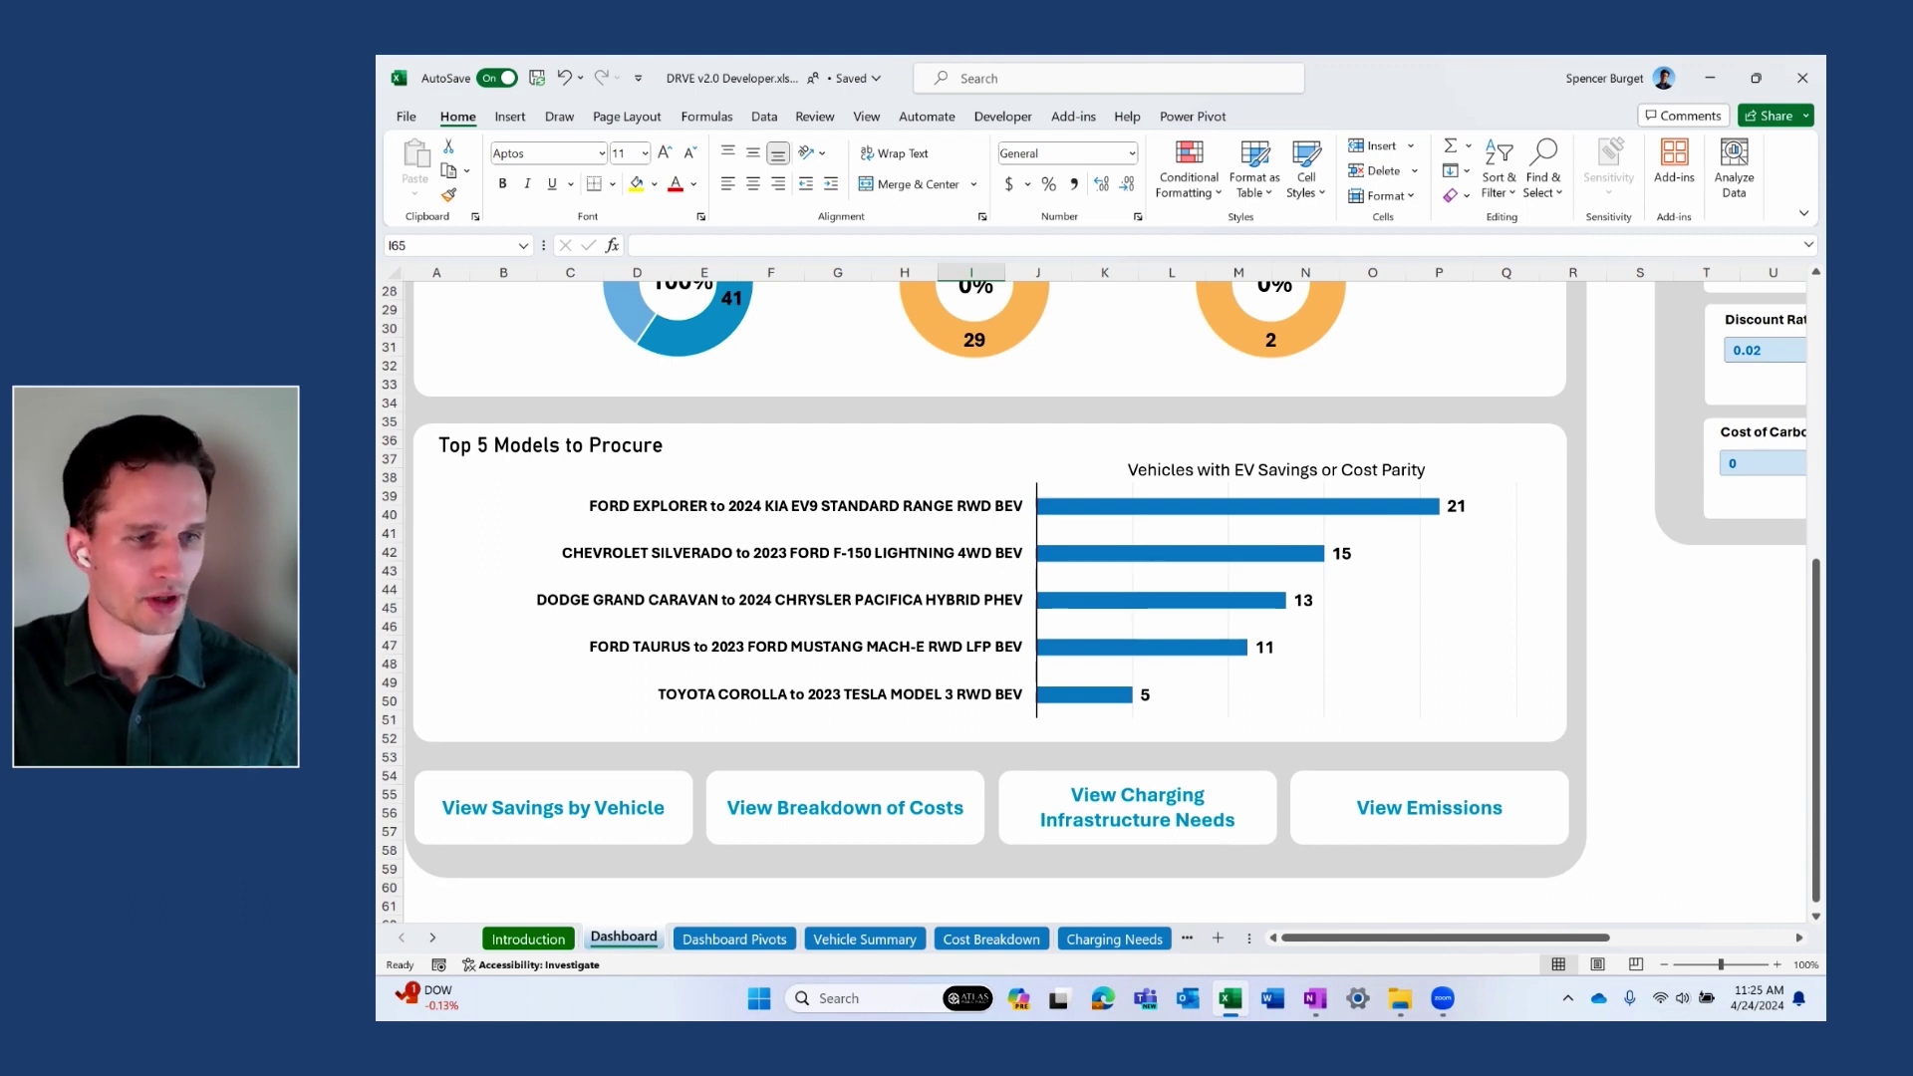
# Review the Results Dashboard, including the Top 5 Models to Procure chart, and open its charging infrastructure needs view.
pyautogui.scroll(-1, 1096, 597)
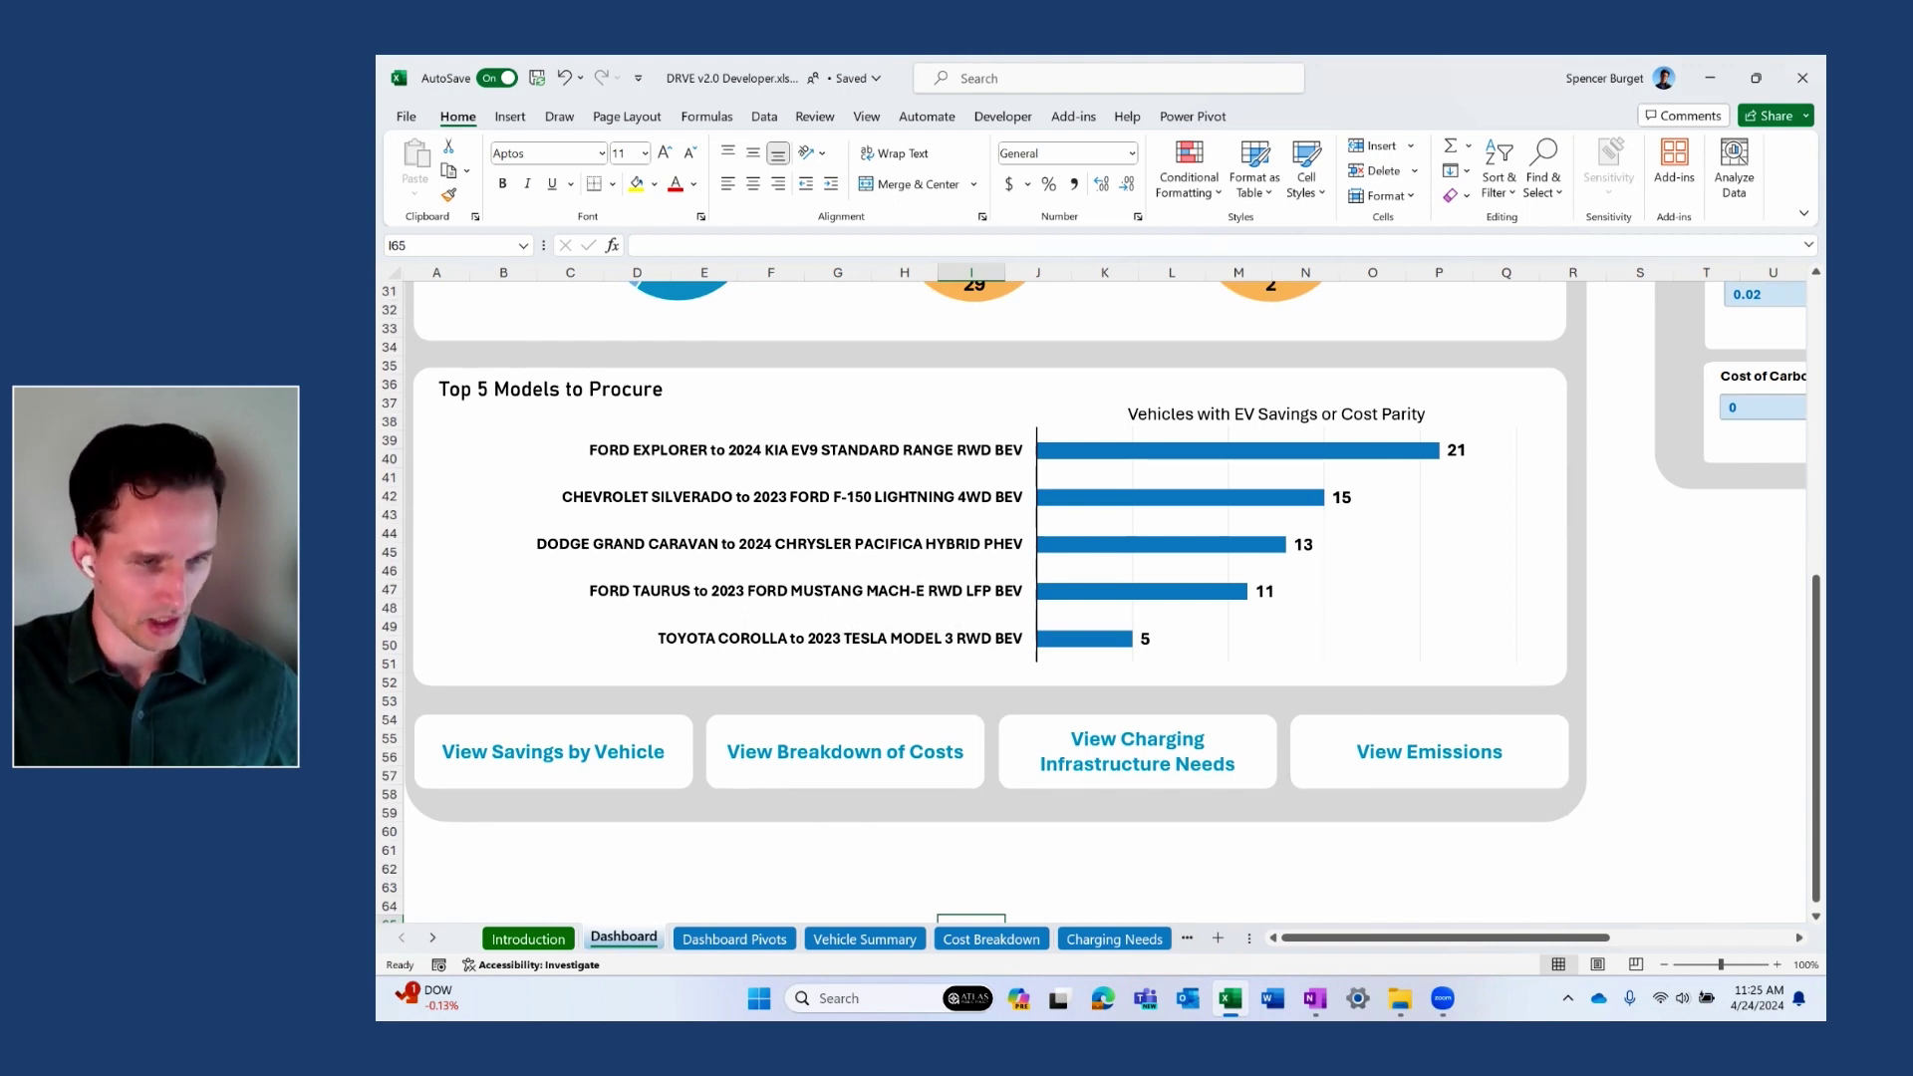
pyautogui.scroll(2, 1096, 597)
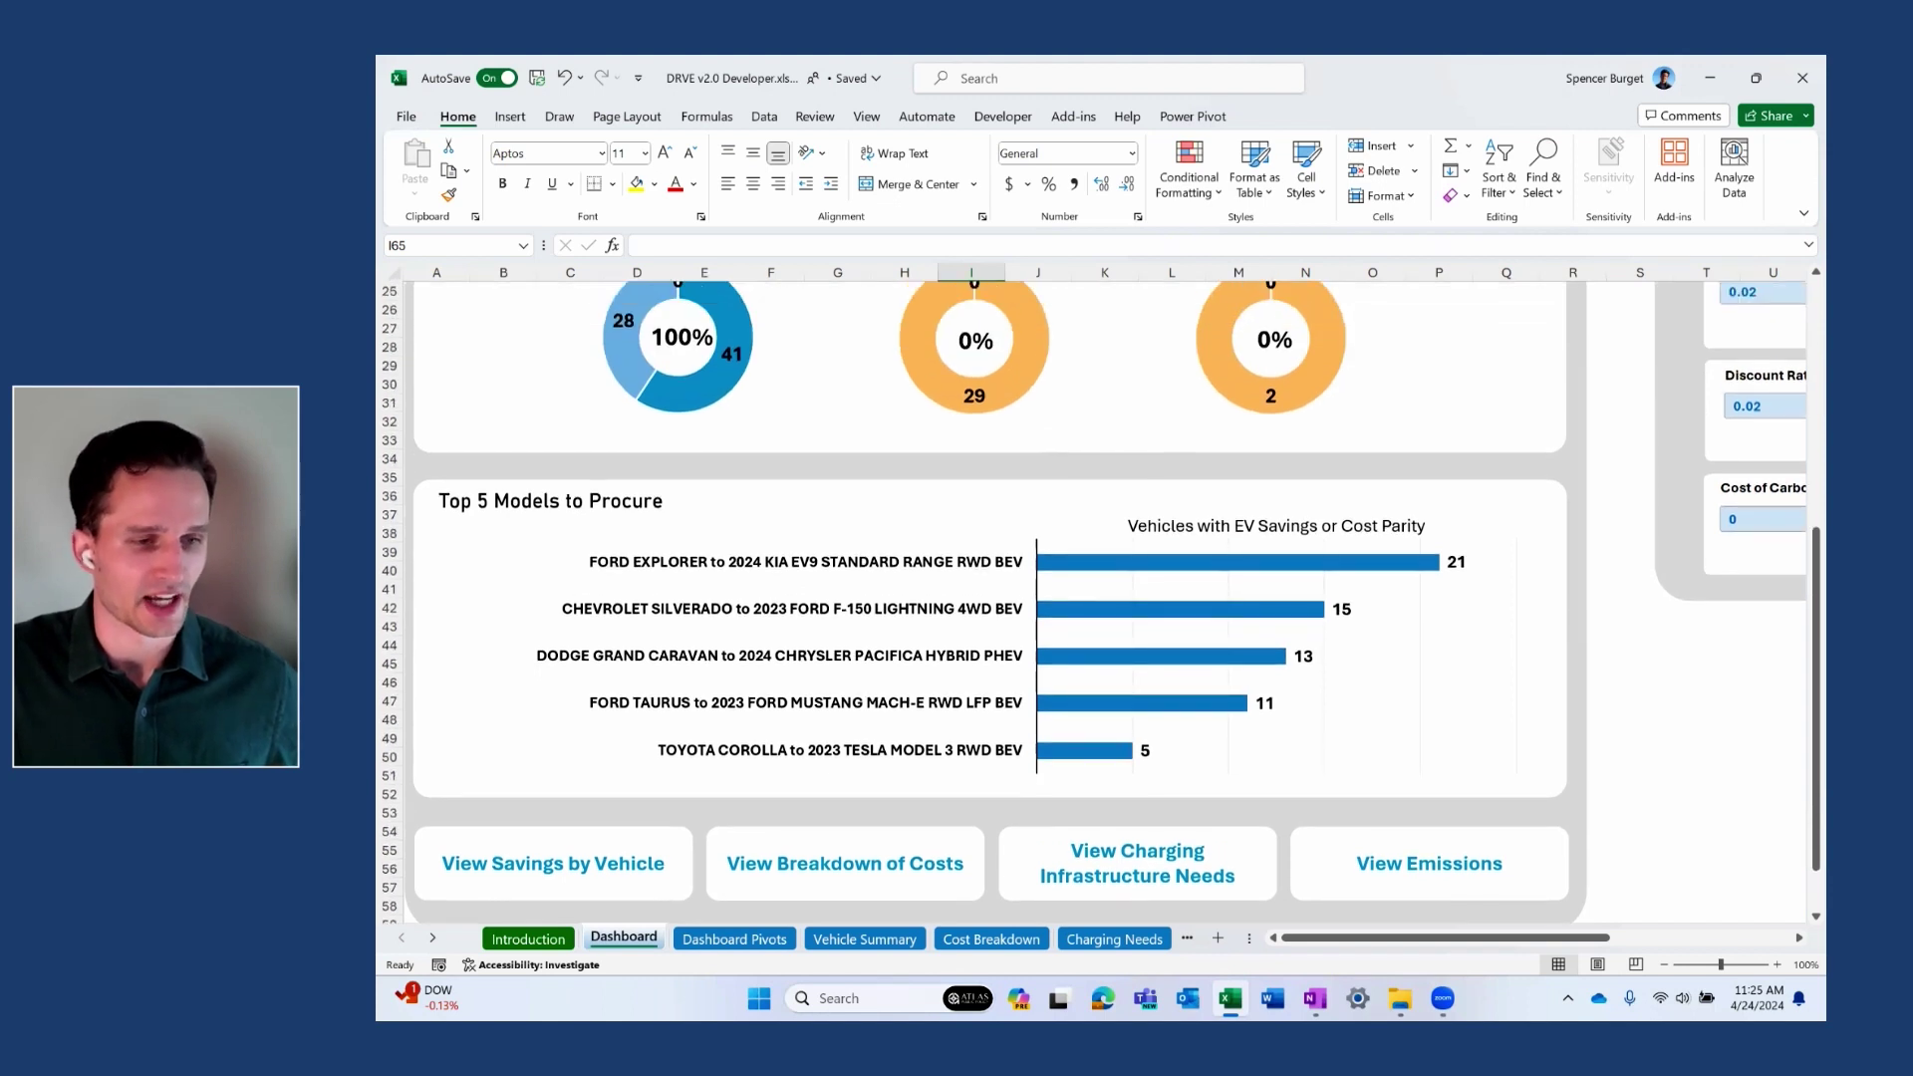
pyautogui.scroll(-1, 1095, 598)
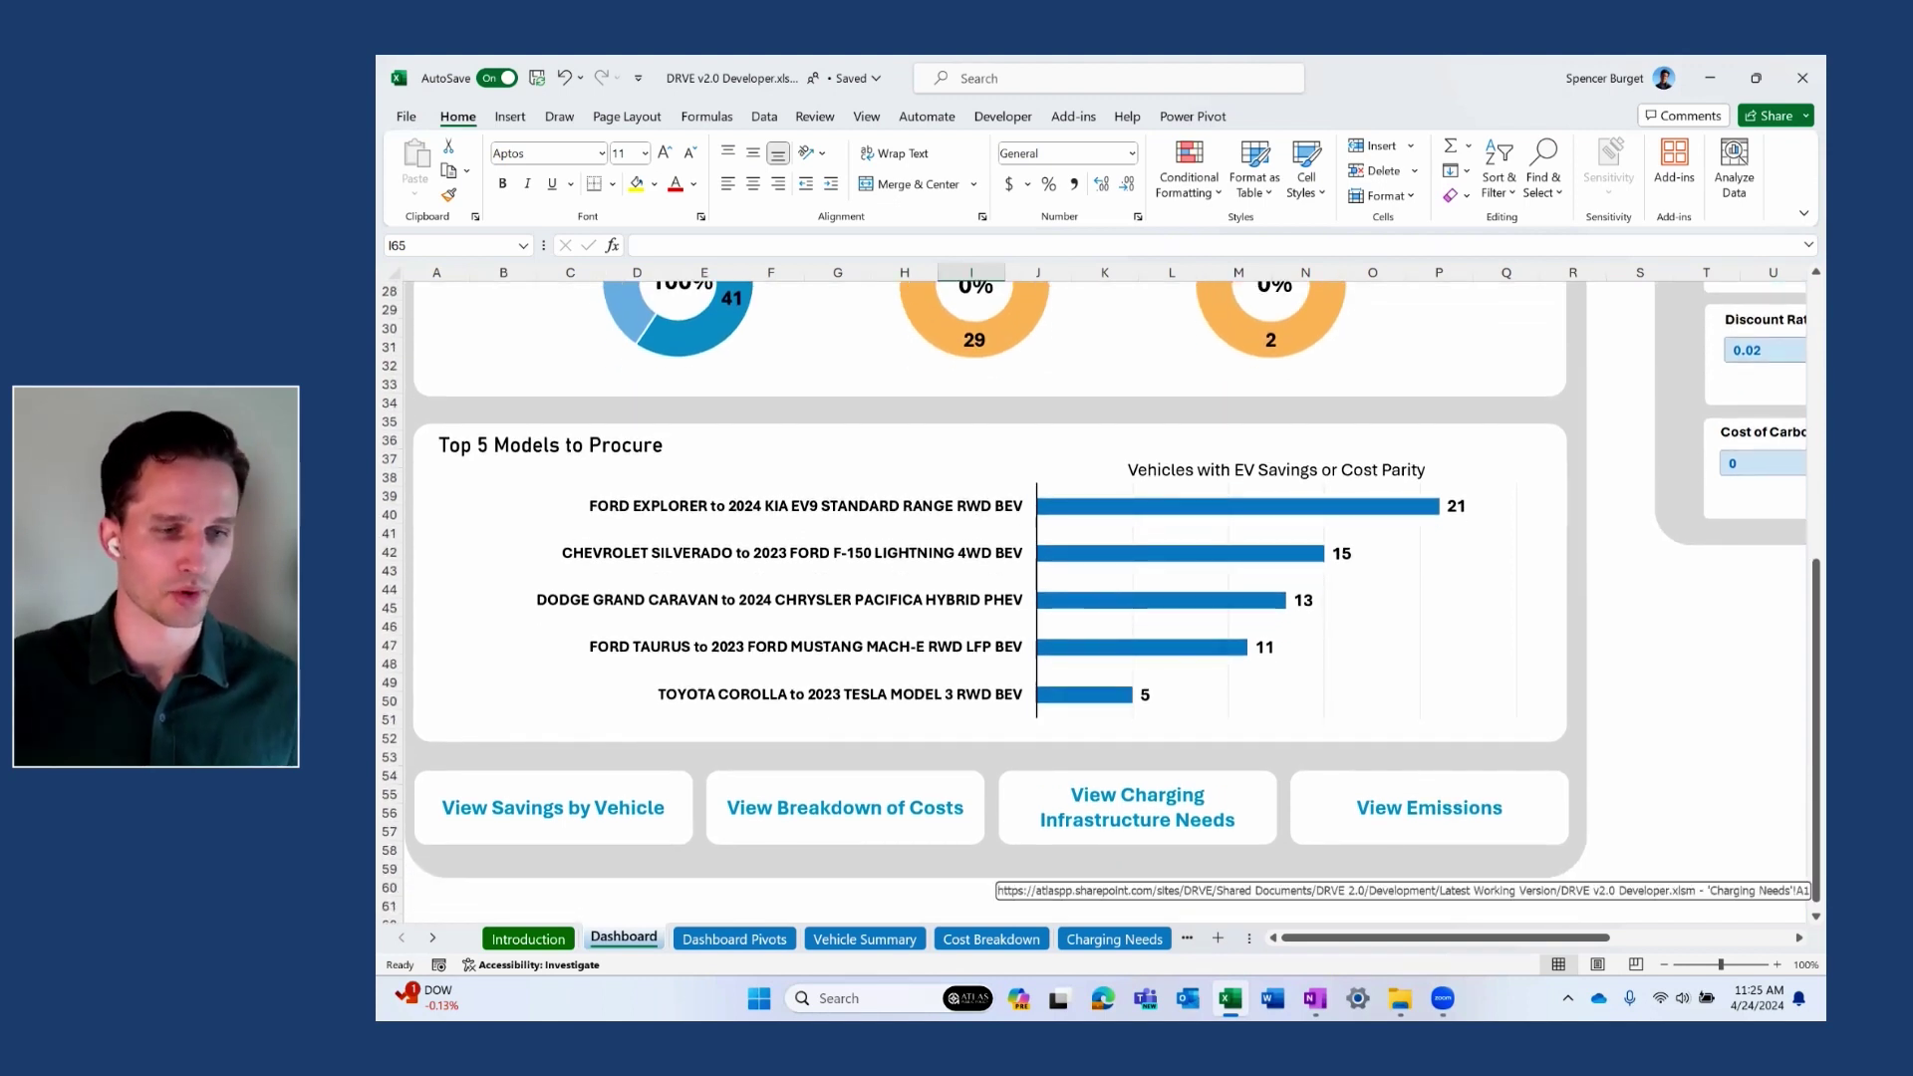
pyautogui.scroll(9, 1136, 817)
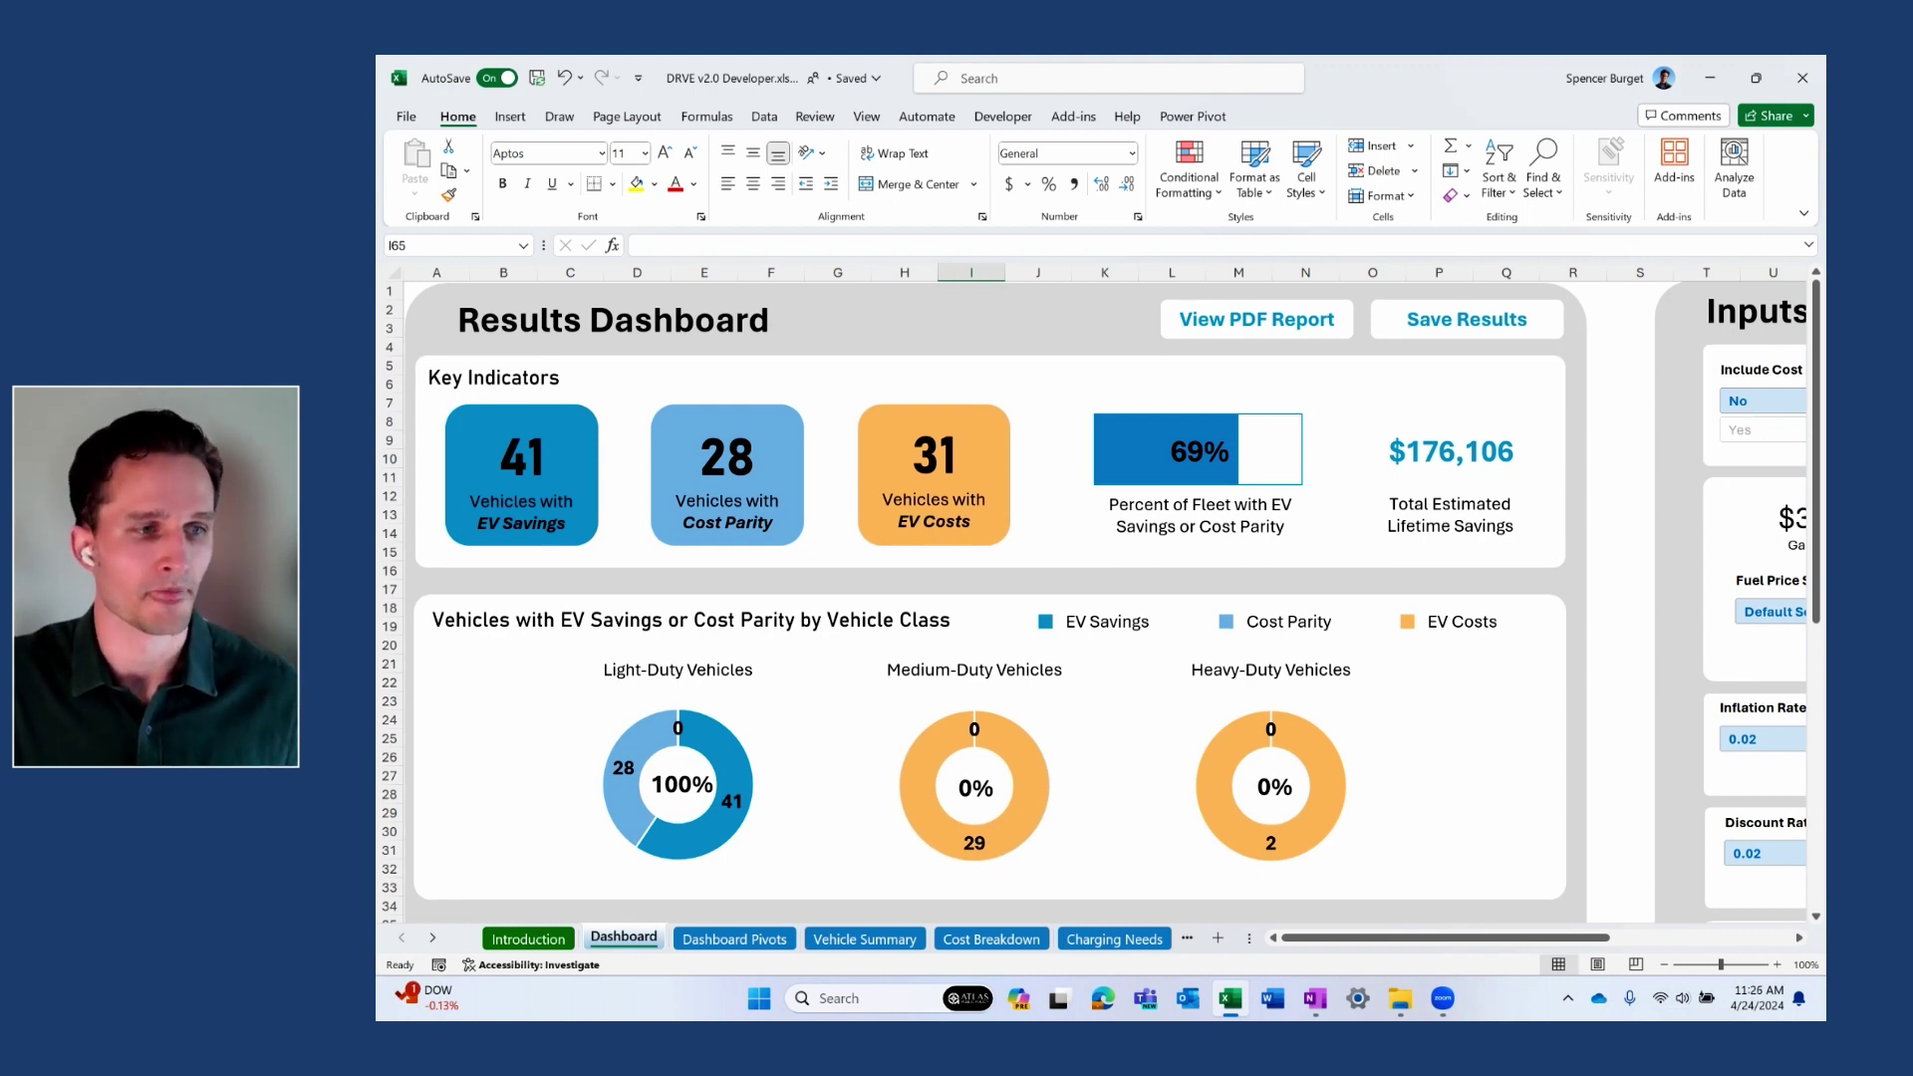
pyautogui.scroll(-10, 1095, 598)
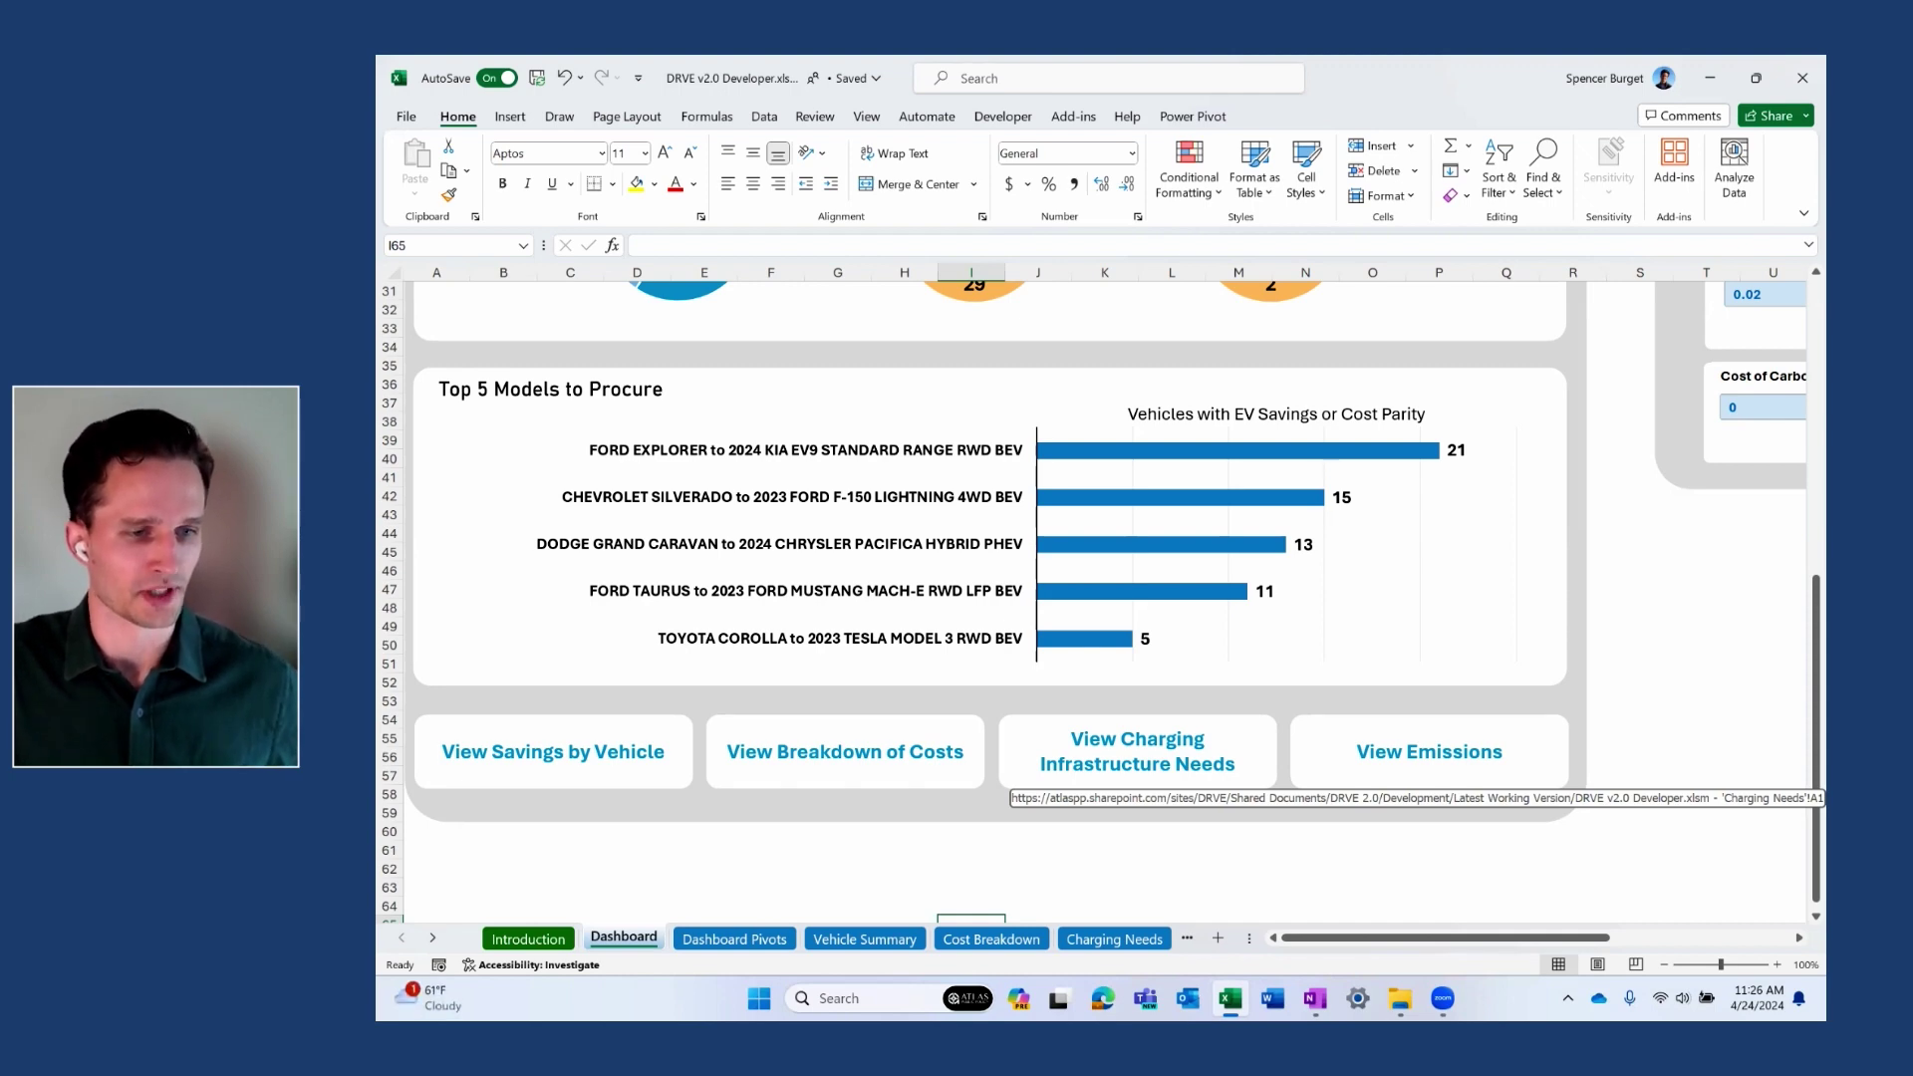
pyautogui.click(1136, 752)
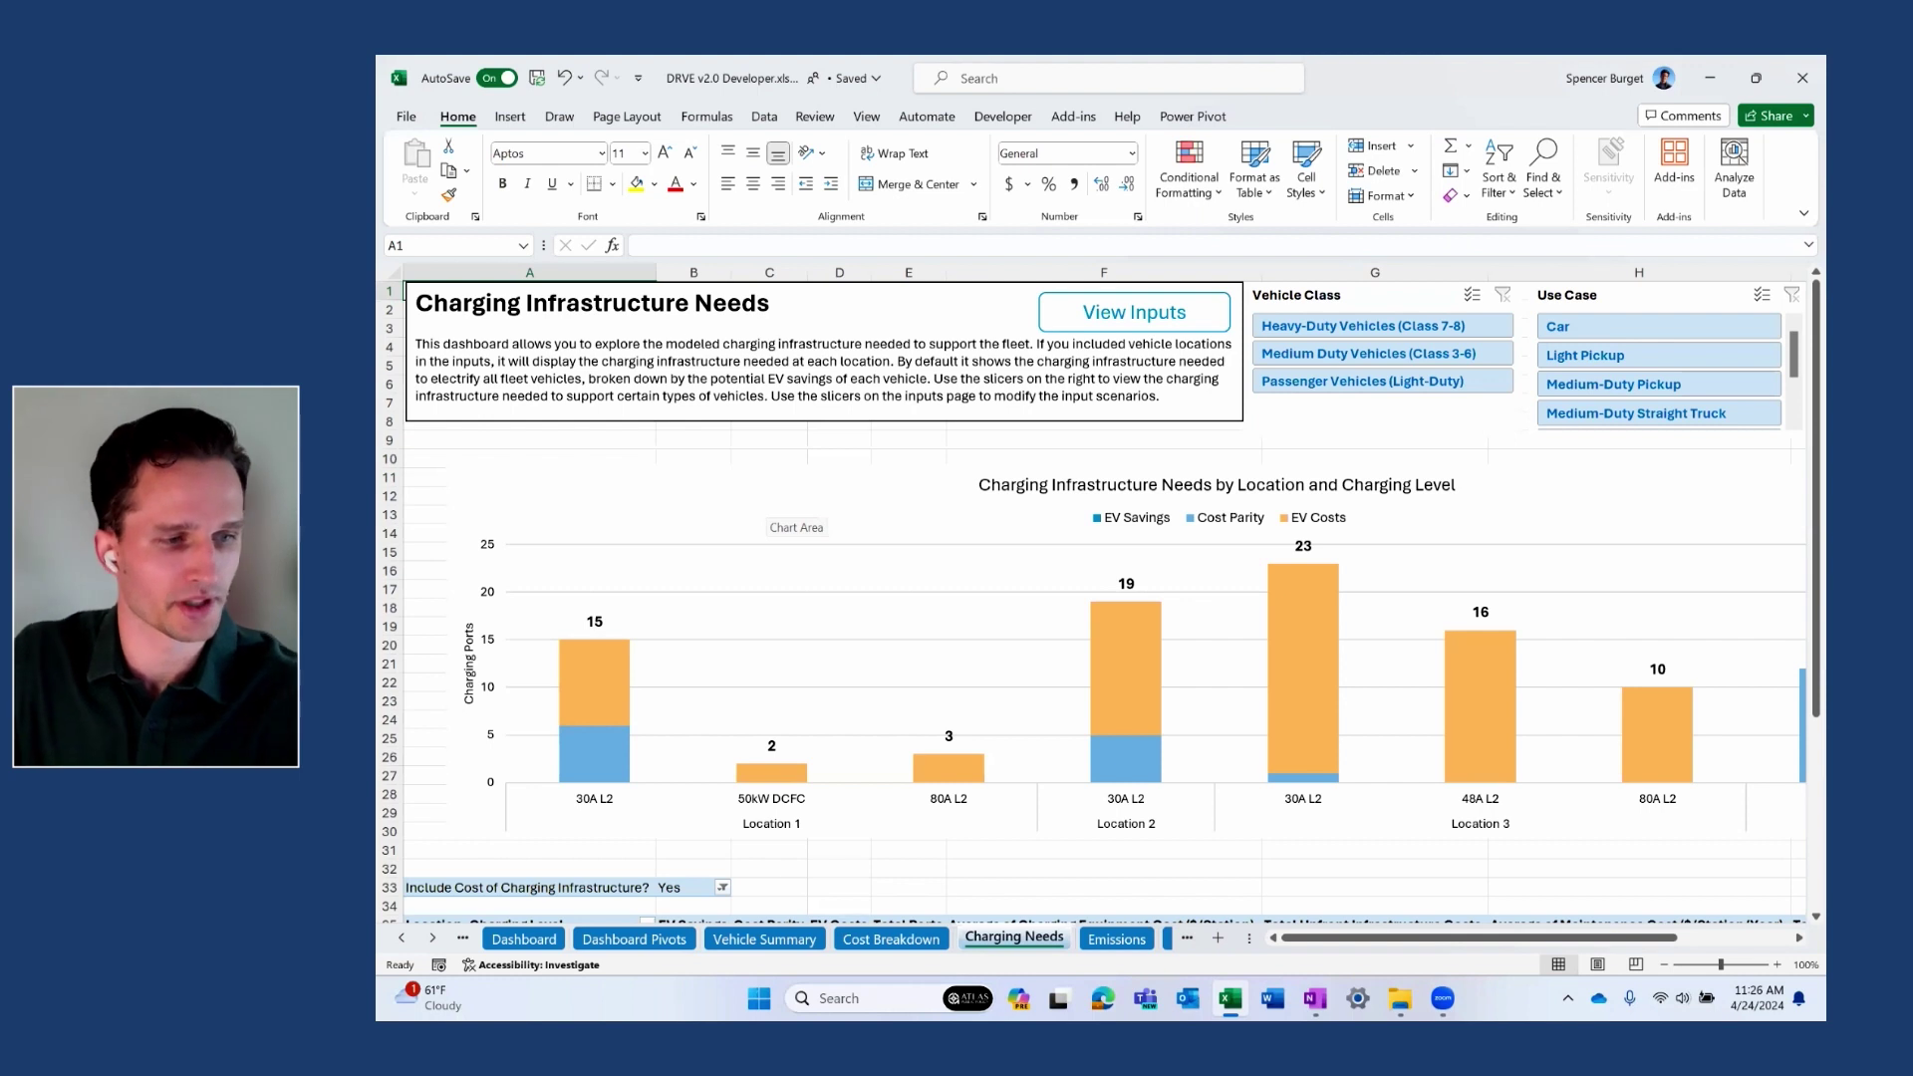
# Examine the Charging Infrastructure Needs by Location and Charging Level chart, comparing the charging ports at each location.
pyautogui.scroll(-1, 787, 513)
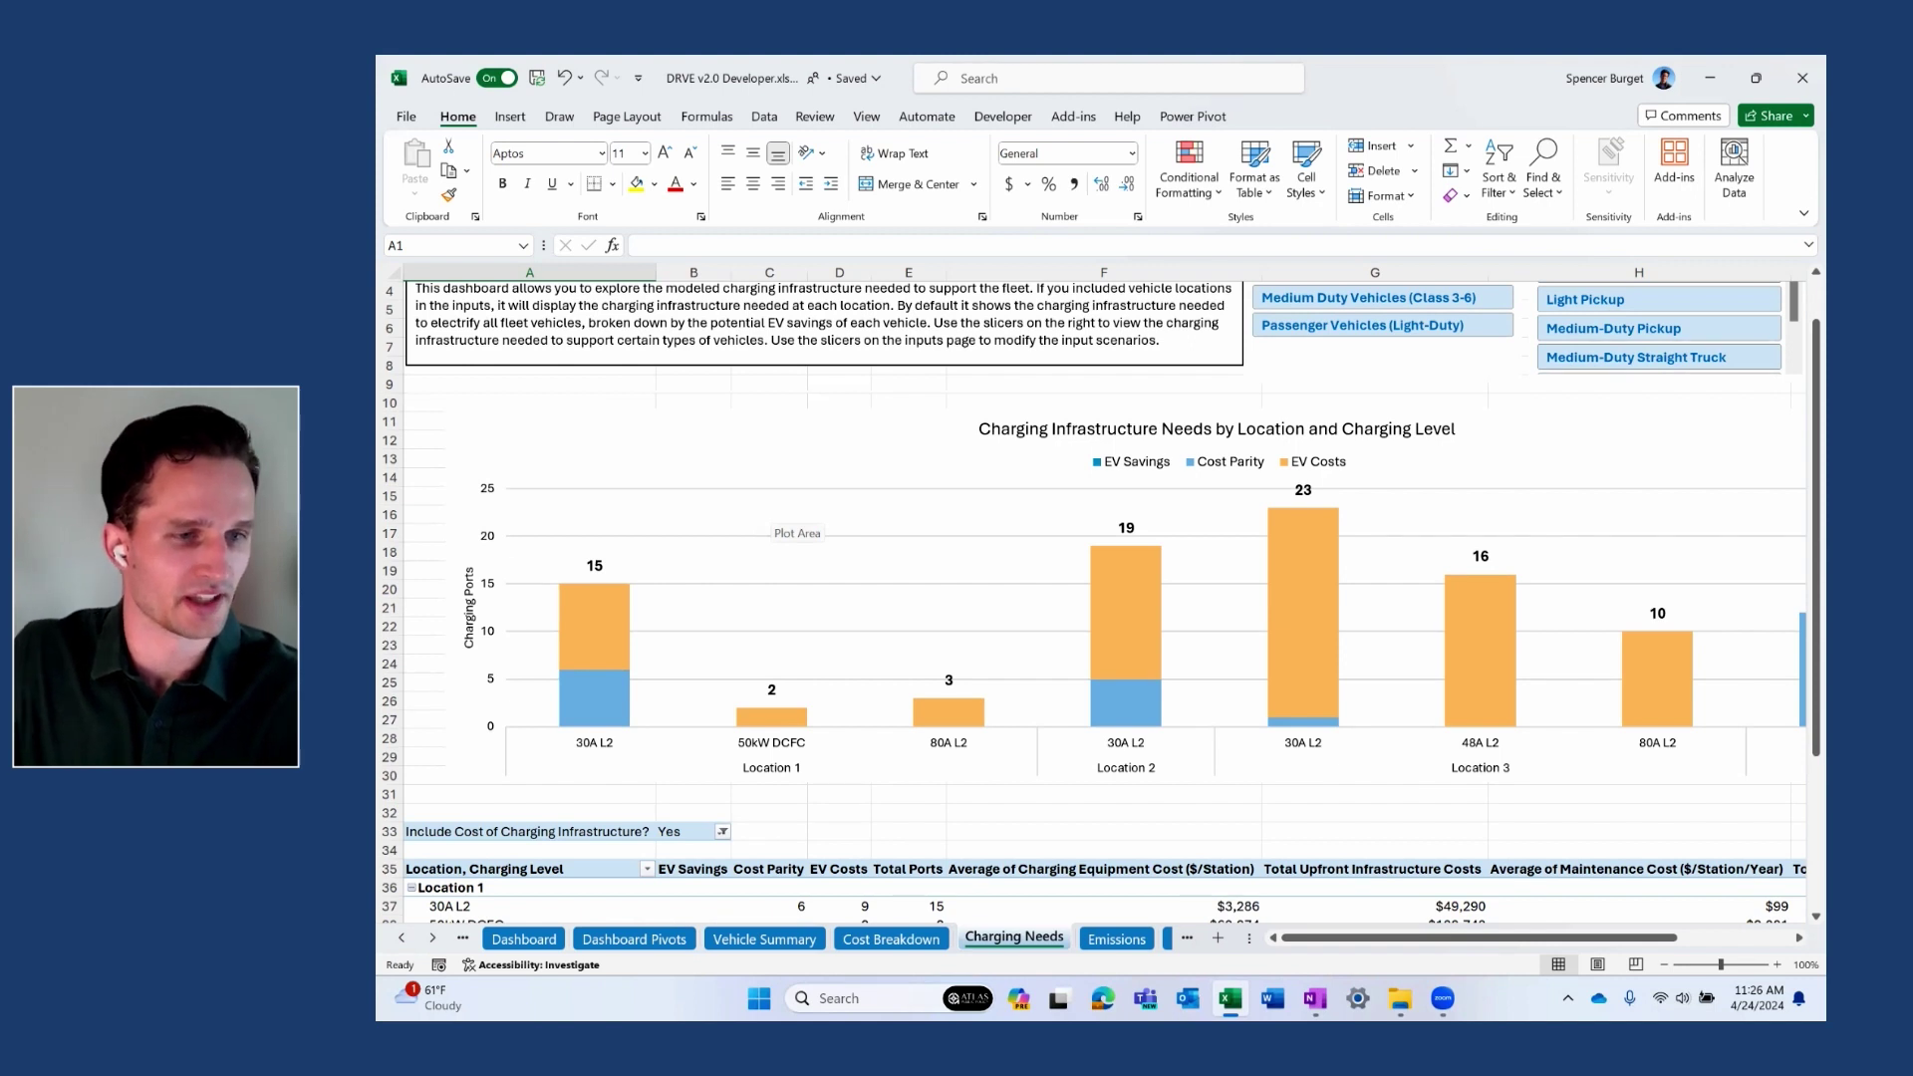
pyautogui.scroll(-1, 787, 518)
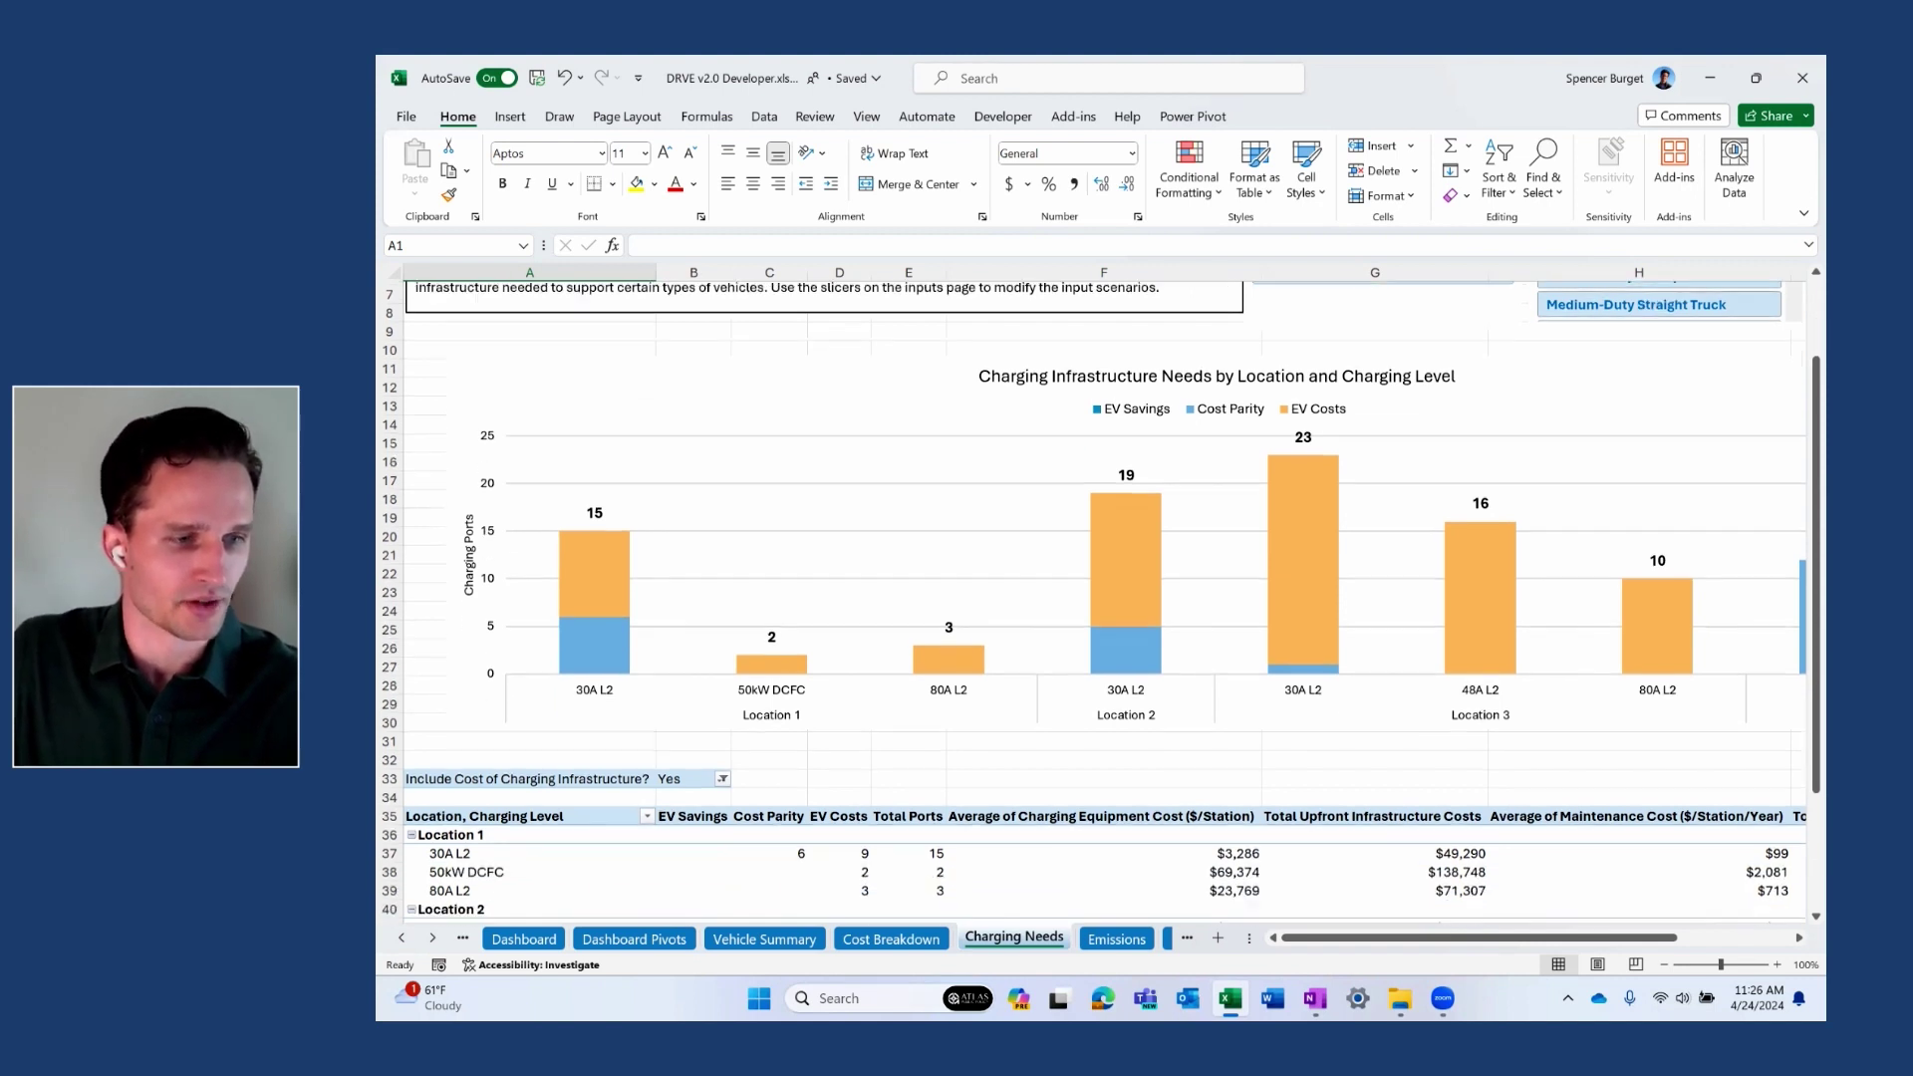
pyautogui.scroll(-1, 782, 528)
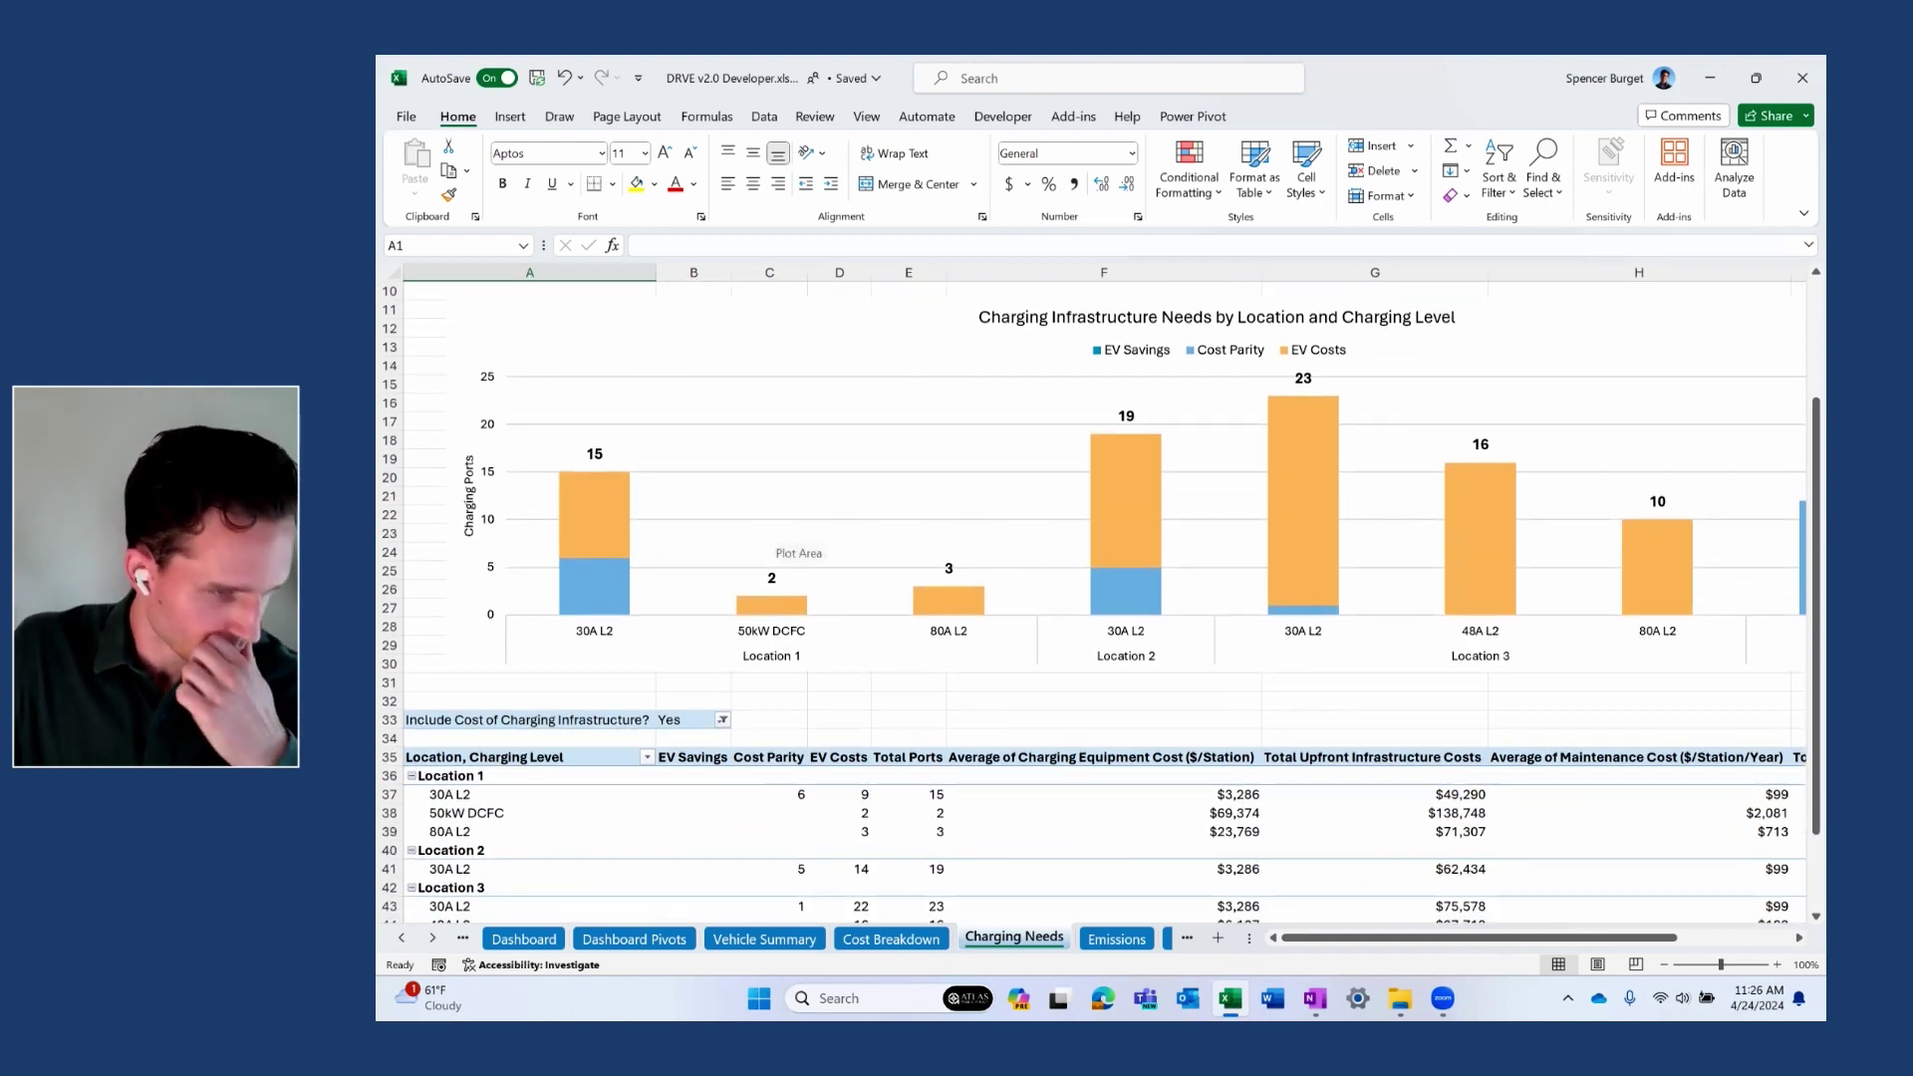
pyautogui.scroll(2, 787, 548)
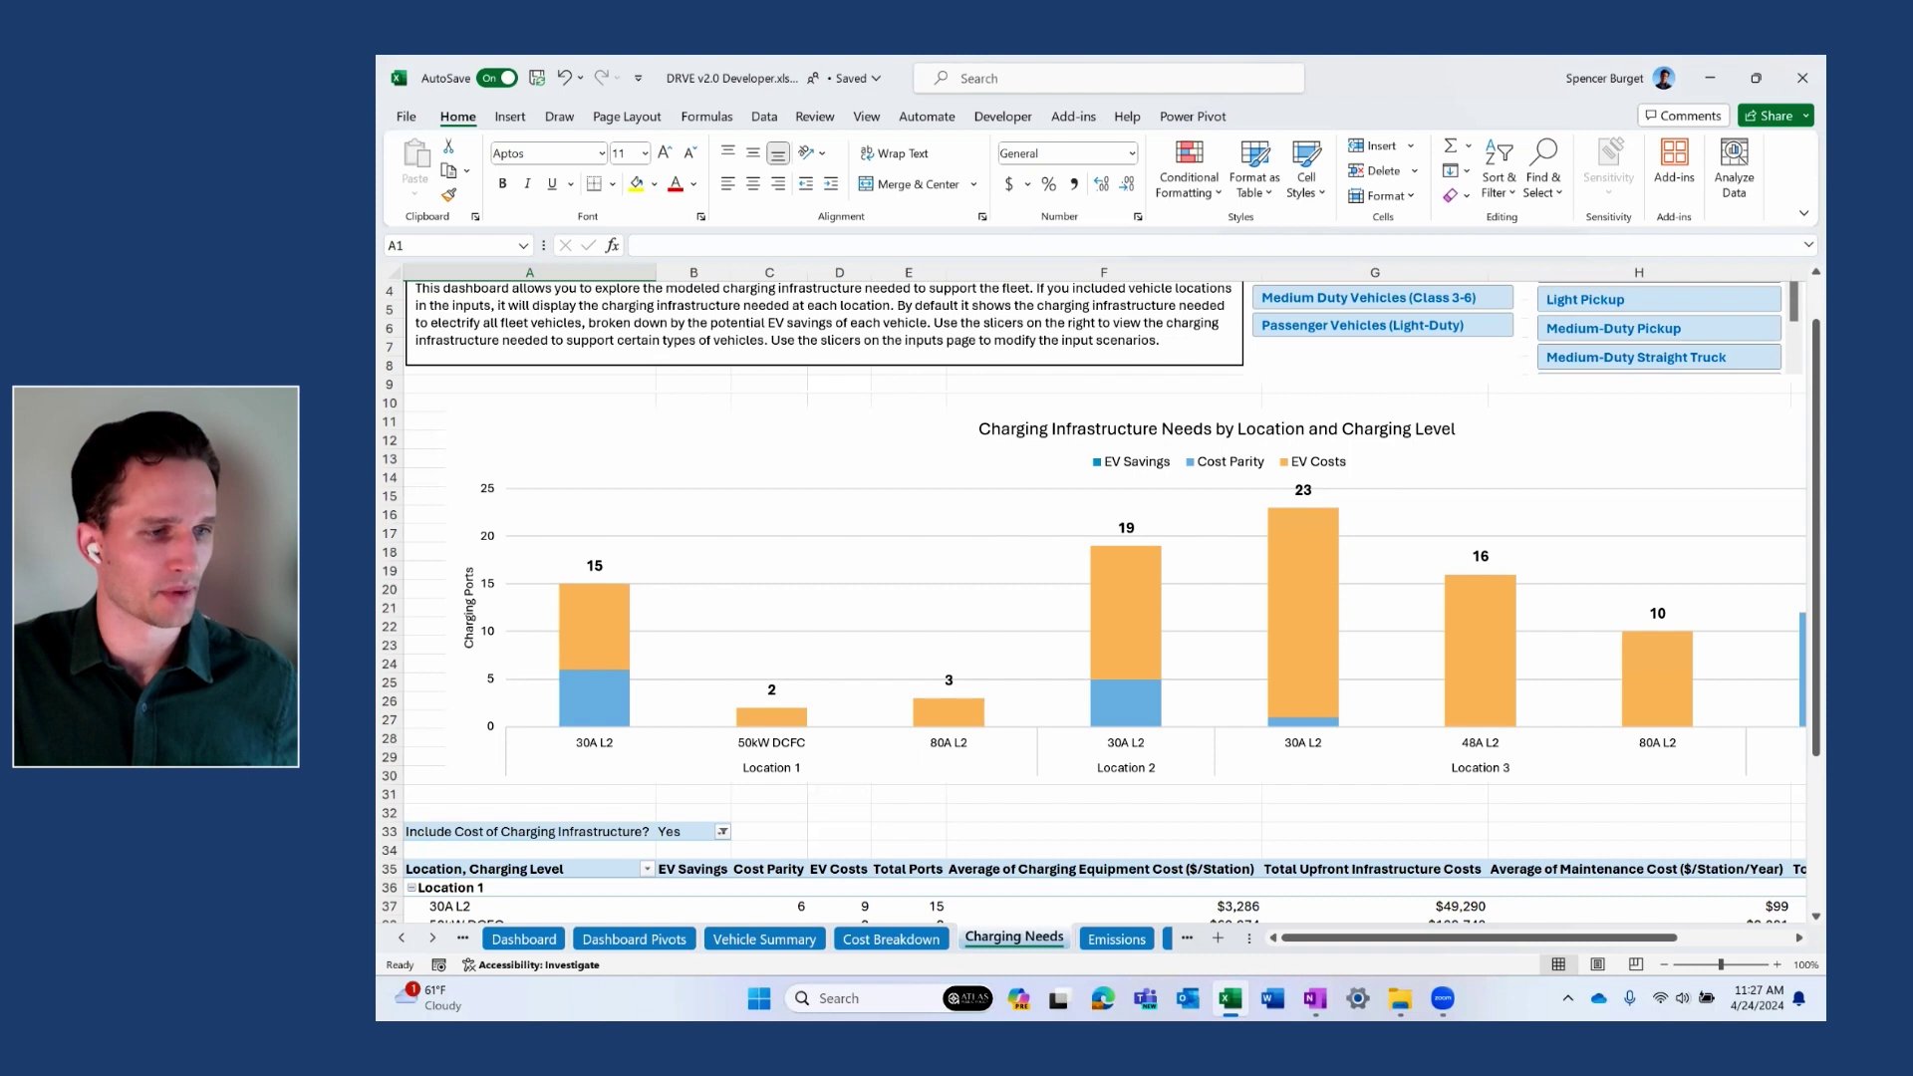
pyautogui.moveTo(601, 695)
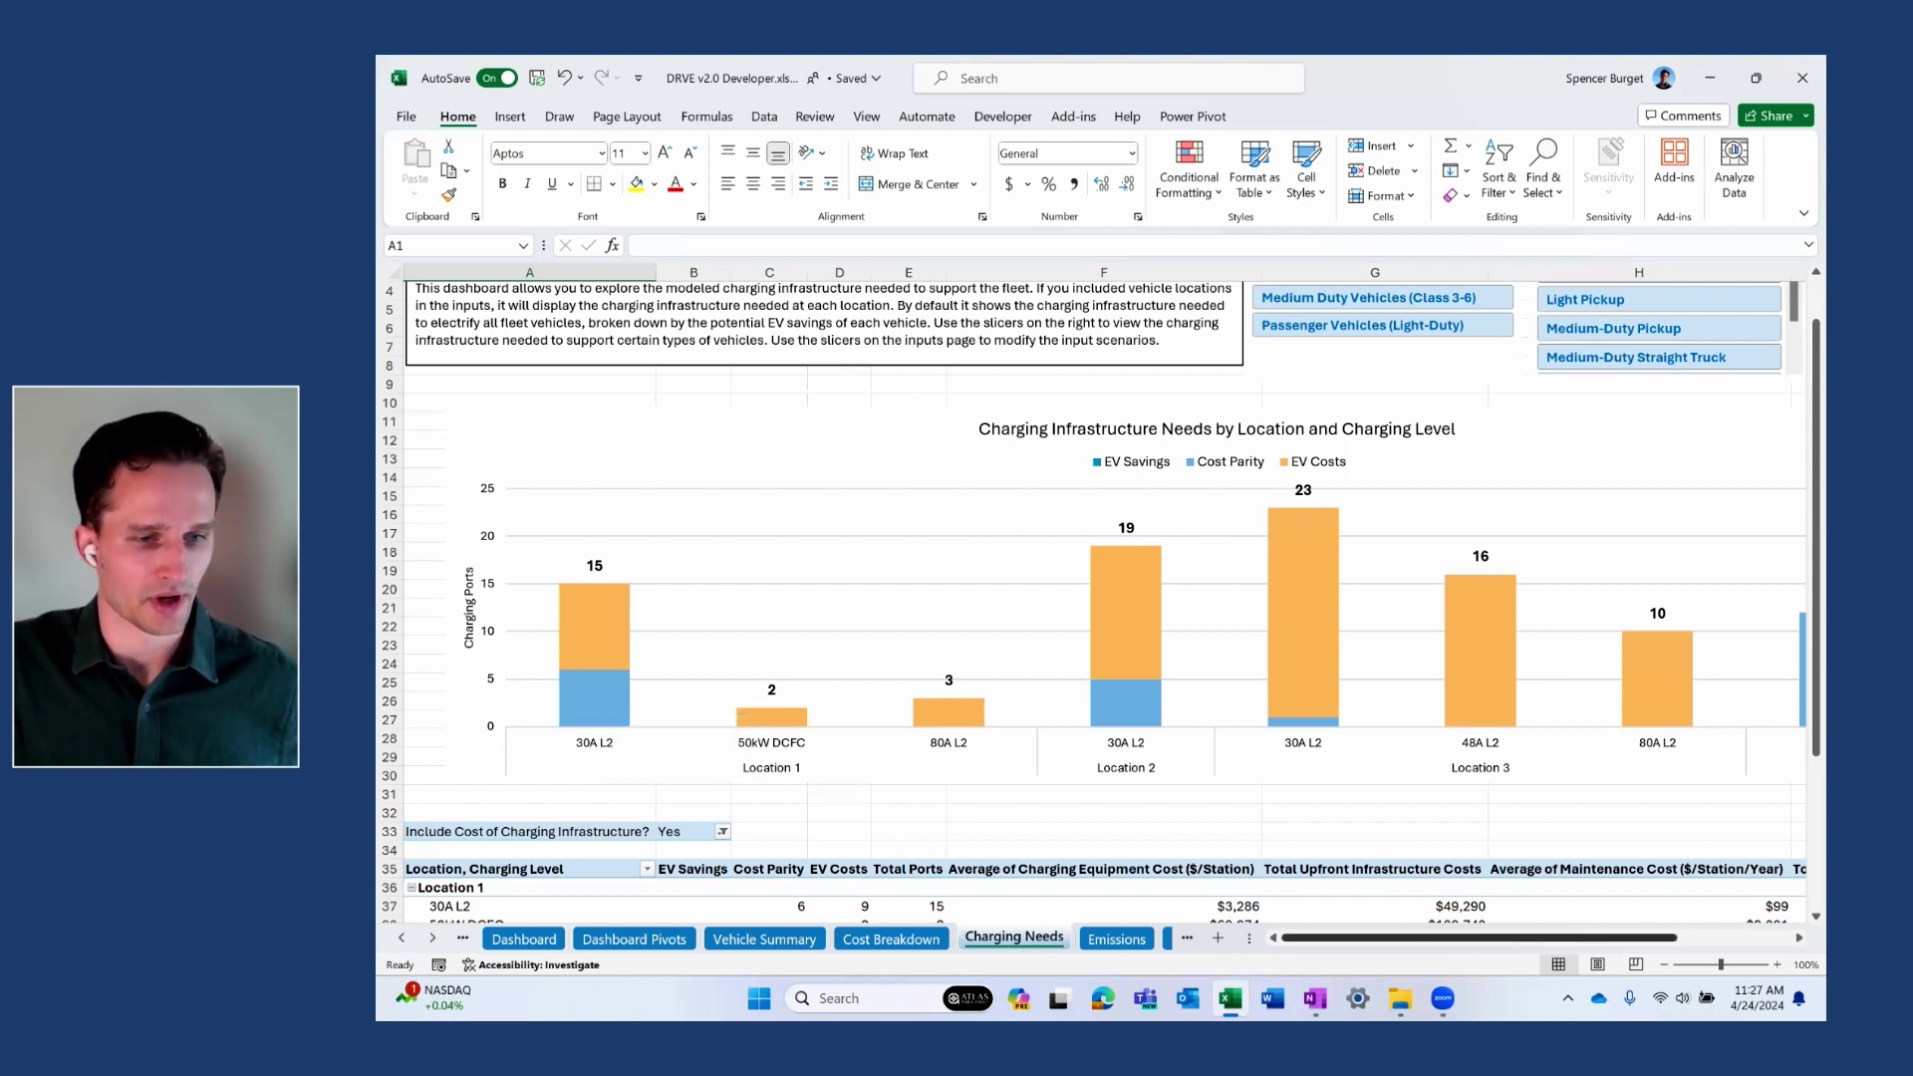
pyautogui.moveTo(1346, 937)
pyautogui.mouseDown()
pyautogui.moveTo(1423, 938)
pyautogui.moveTo(1347, 937)
pyautogui.mouseUp()
# Examine the charging cost table for all locations, from port counts across to Total Annual Operating Costs.
pyautogui.scroll(-2, 1103, 598)
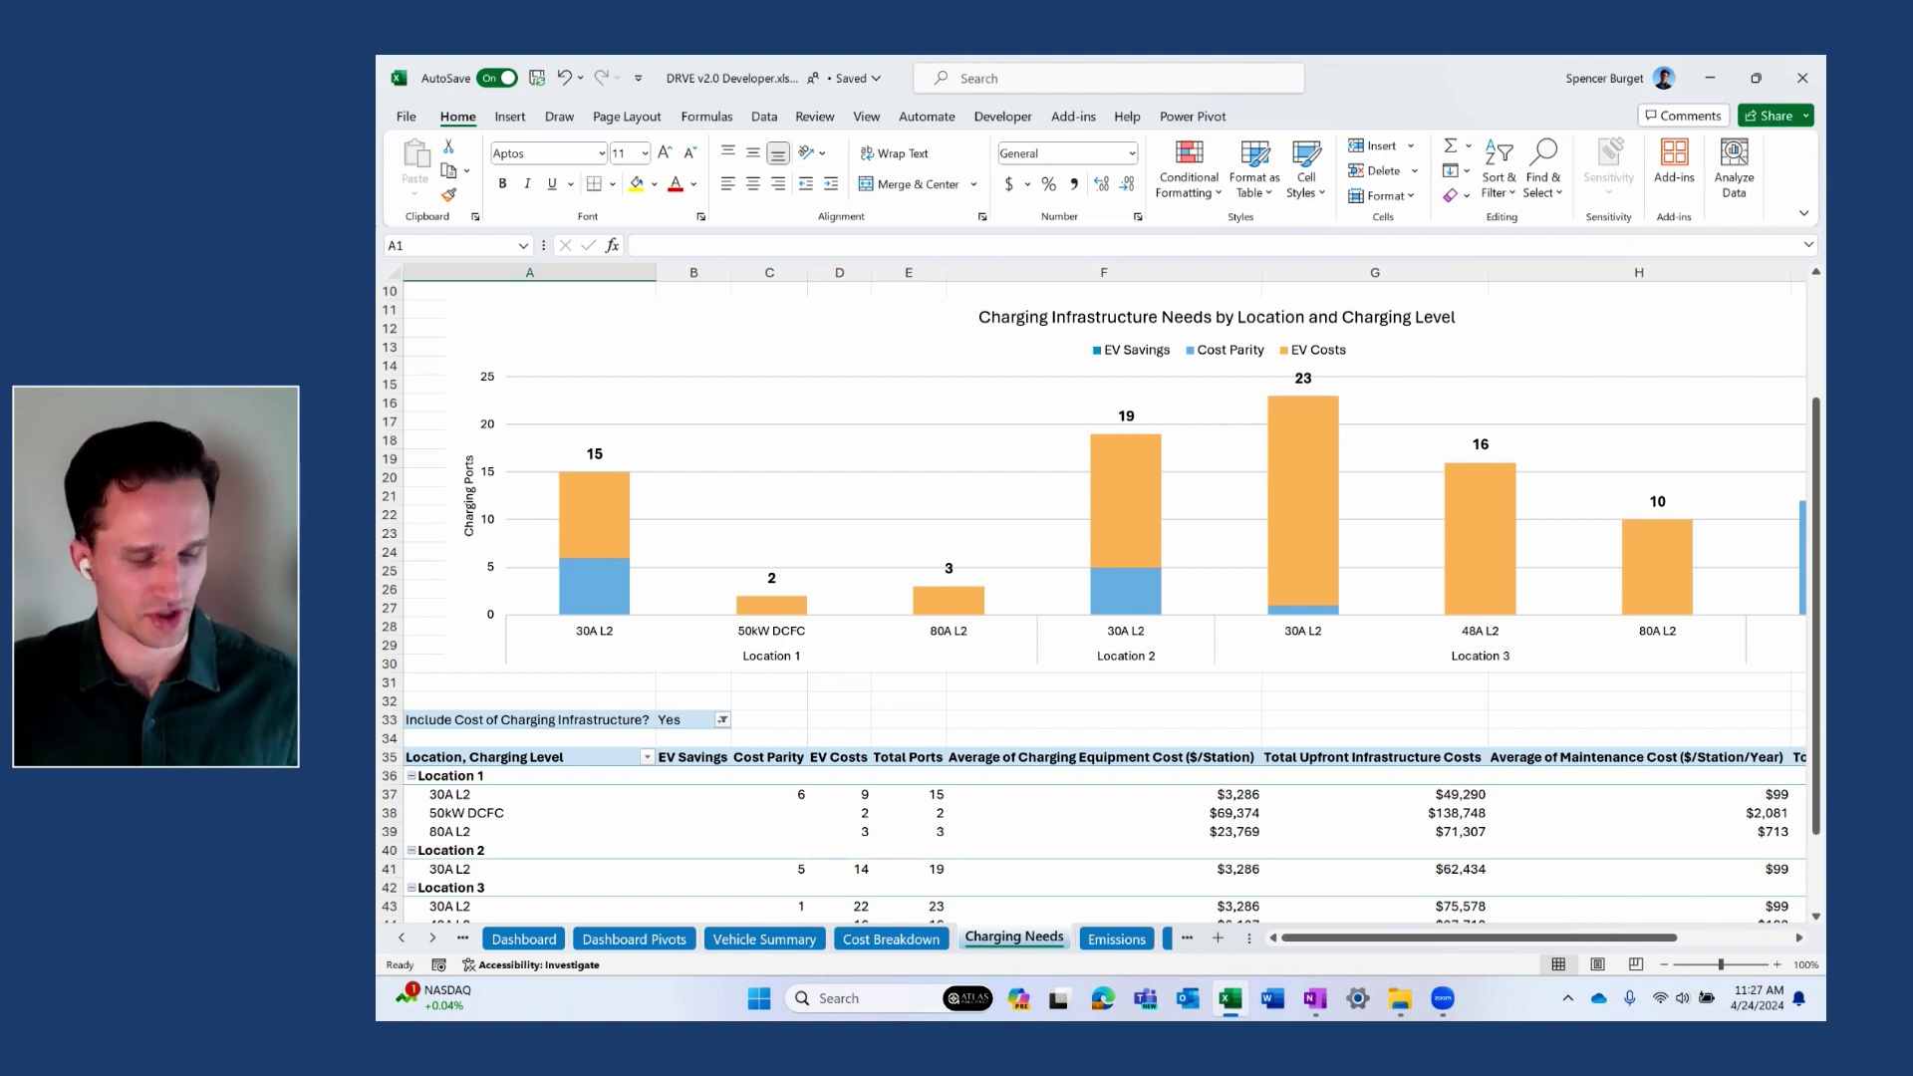
pyautogui.scroll(-3, 1099, 598)
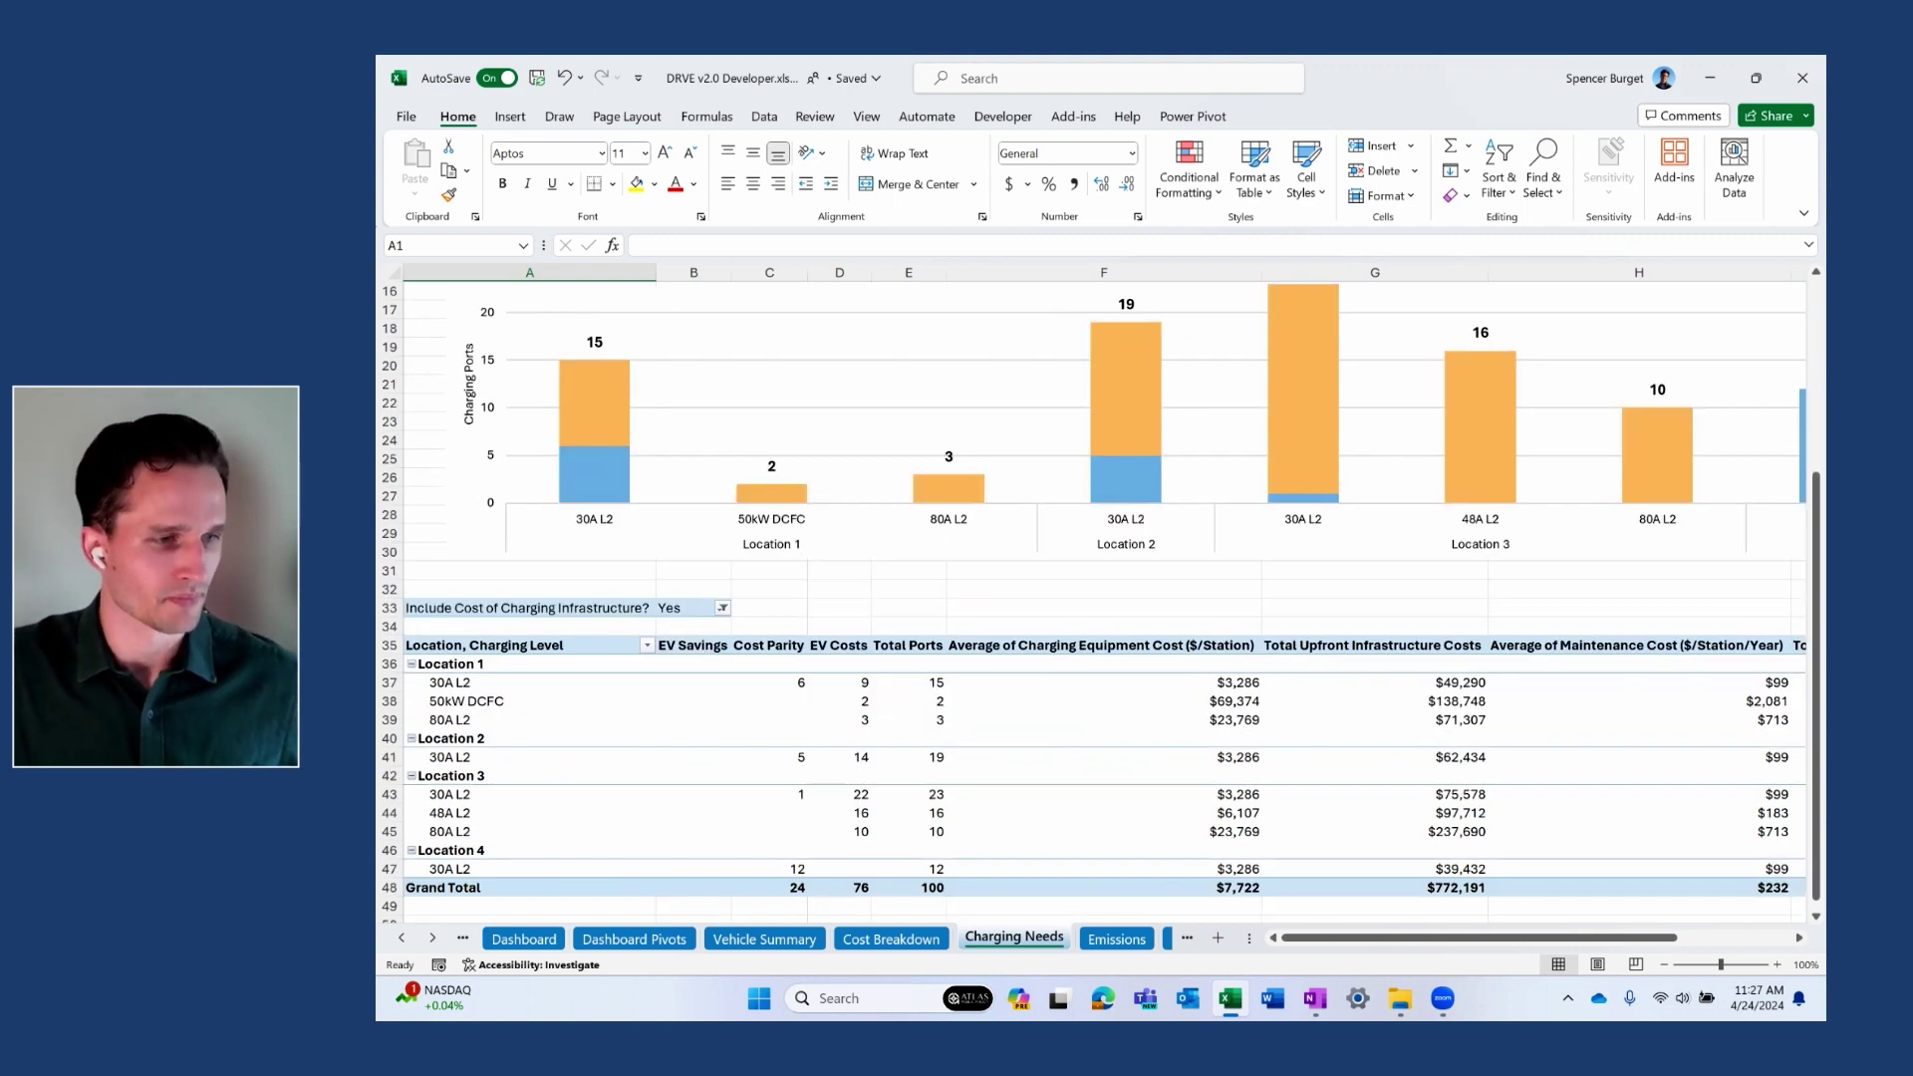
pyautogui.scroll(-2, 1099, 597)
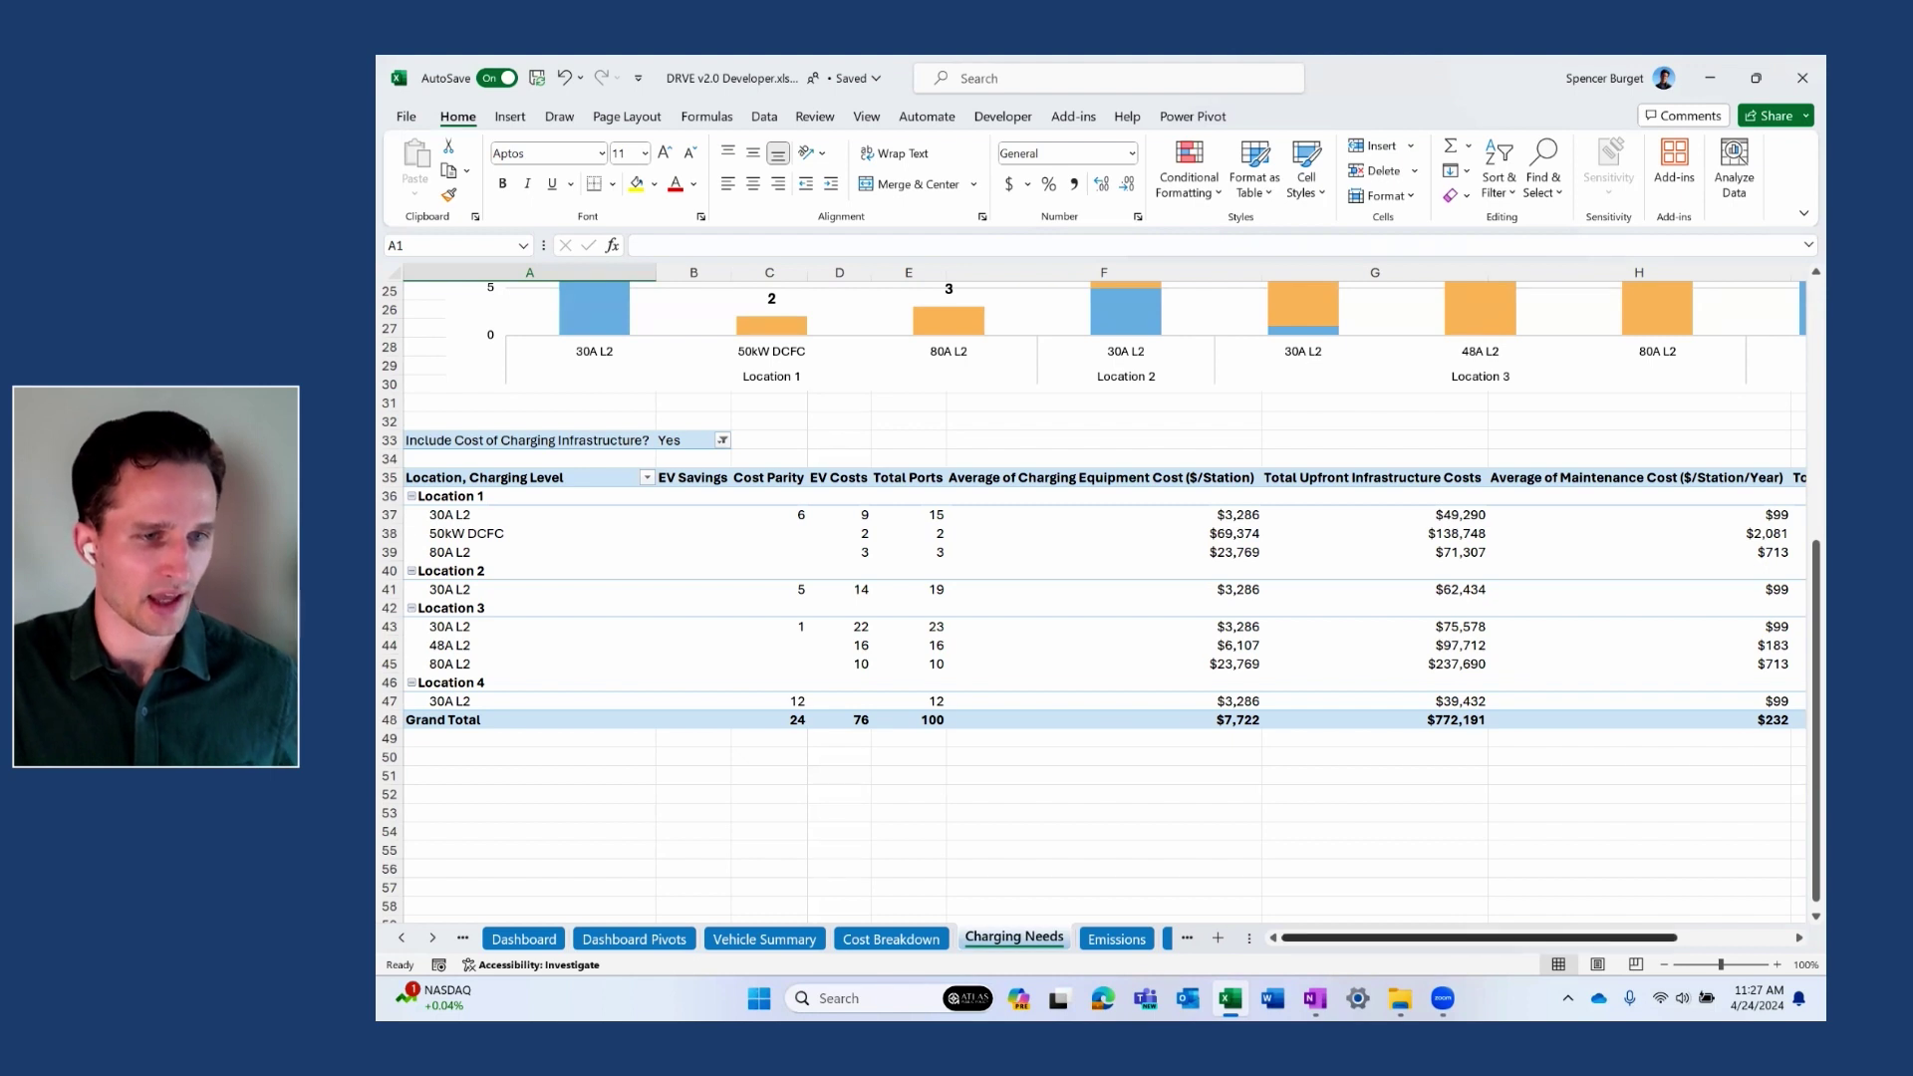
pyautogui.hscroll(5, 1103, 597)
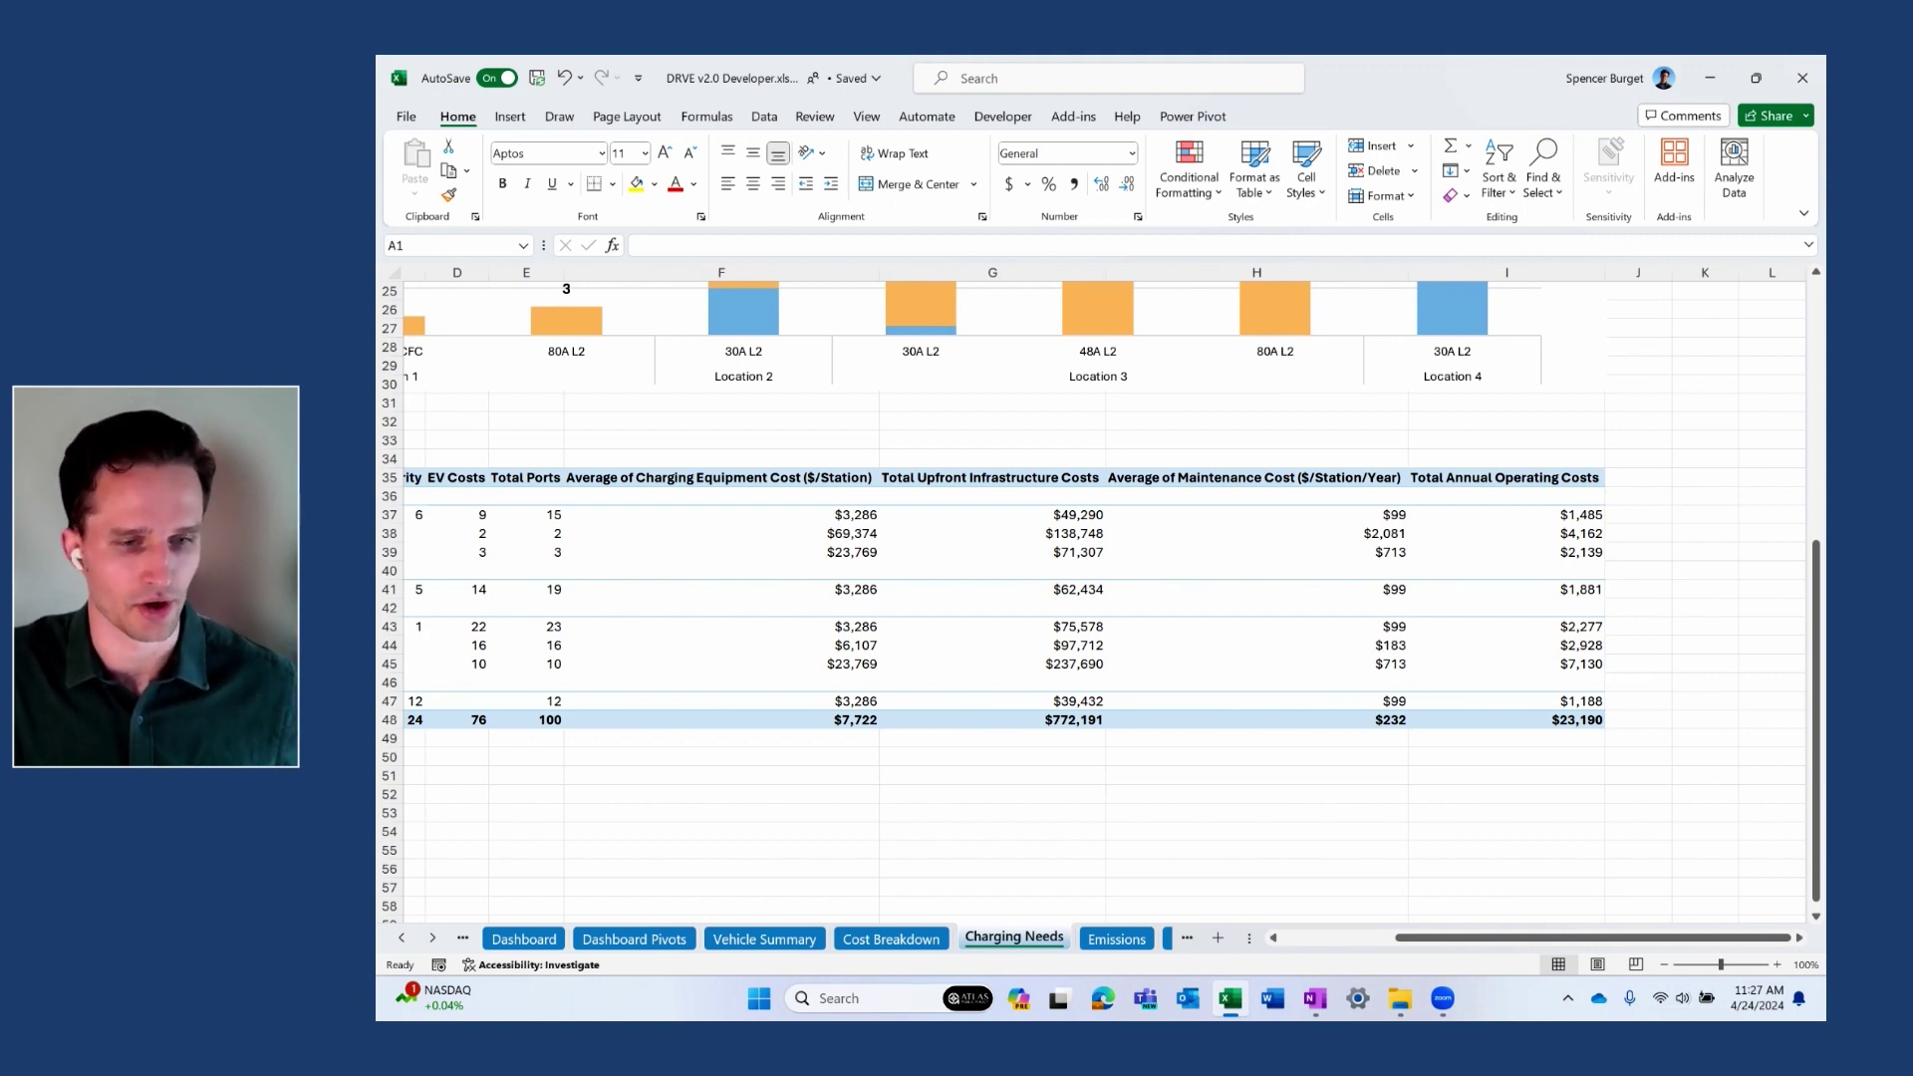
pyautogui.moveTo(1594, 938); pyautogui.dragTo(1482, 937)
# Filter the charging needs to Heavy-Duty Vehicles (Class 7-8) and clear the Vehicle Class filter again.
pyautogui.scroll(5, 1096, 598)
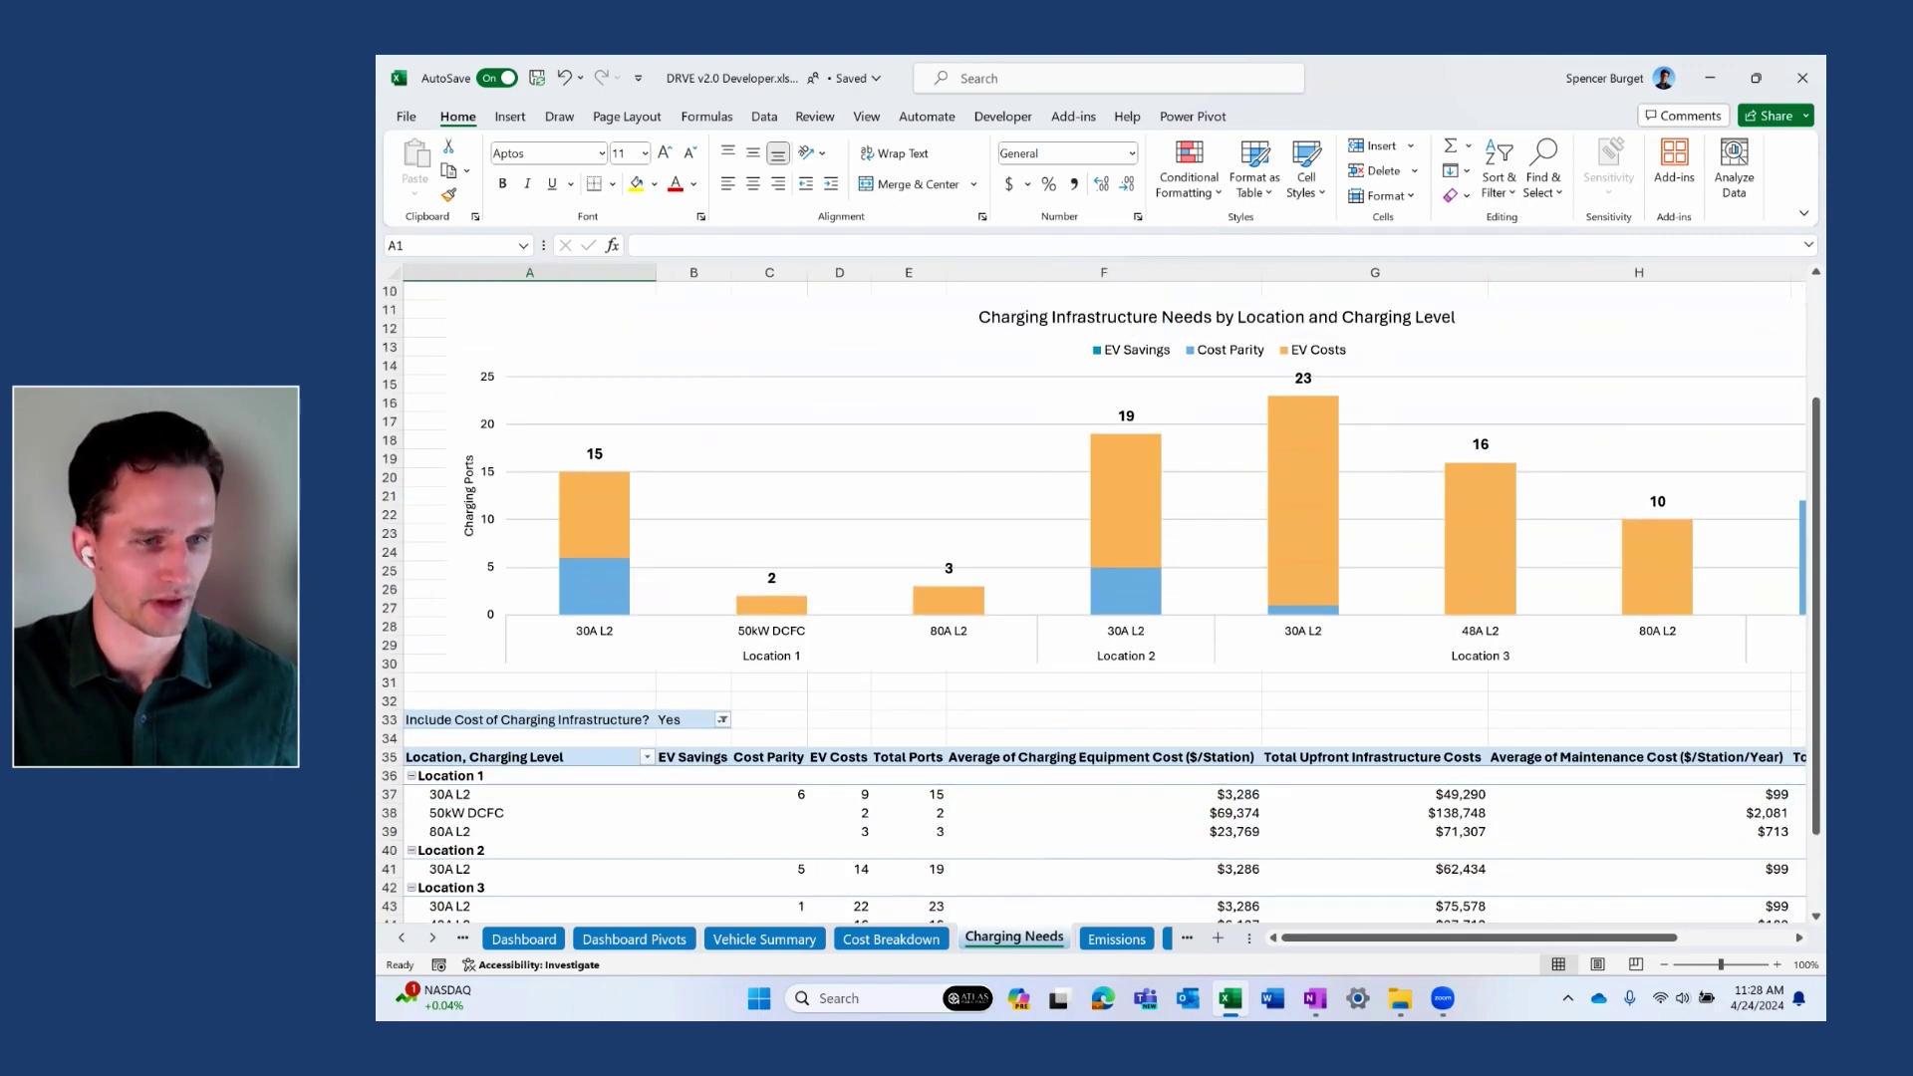
pyautogui.scroll(3, 1095, 598)
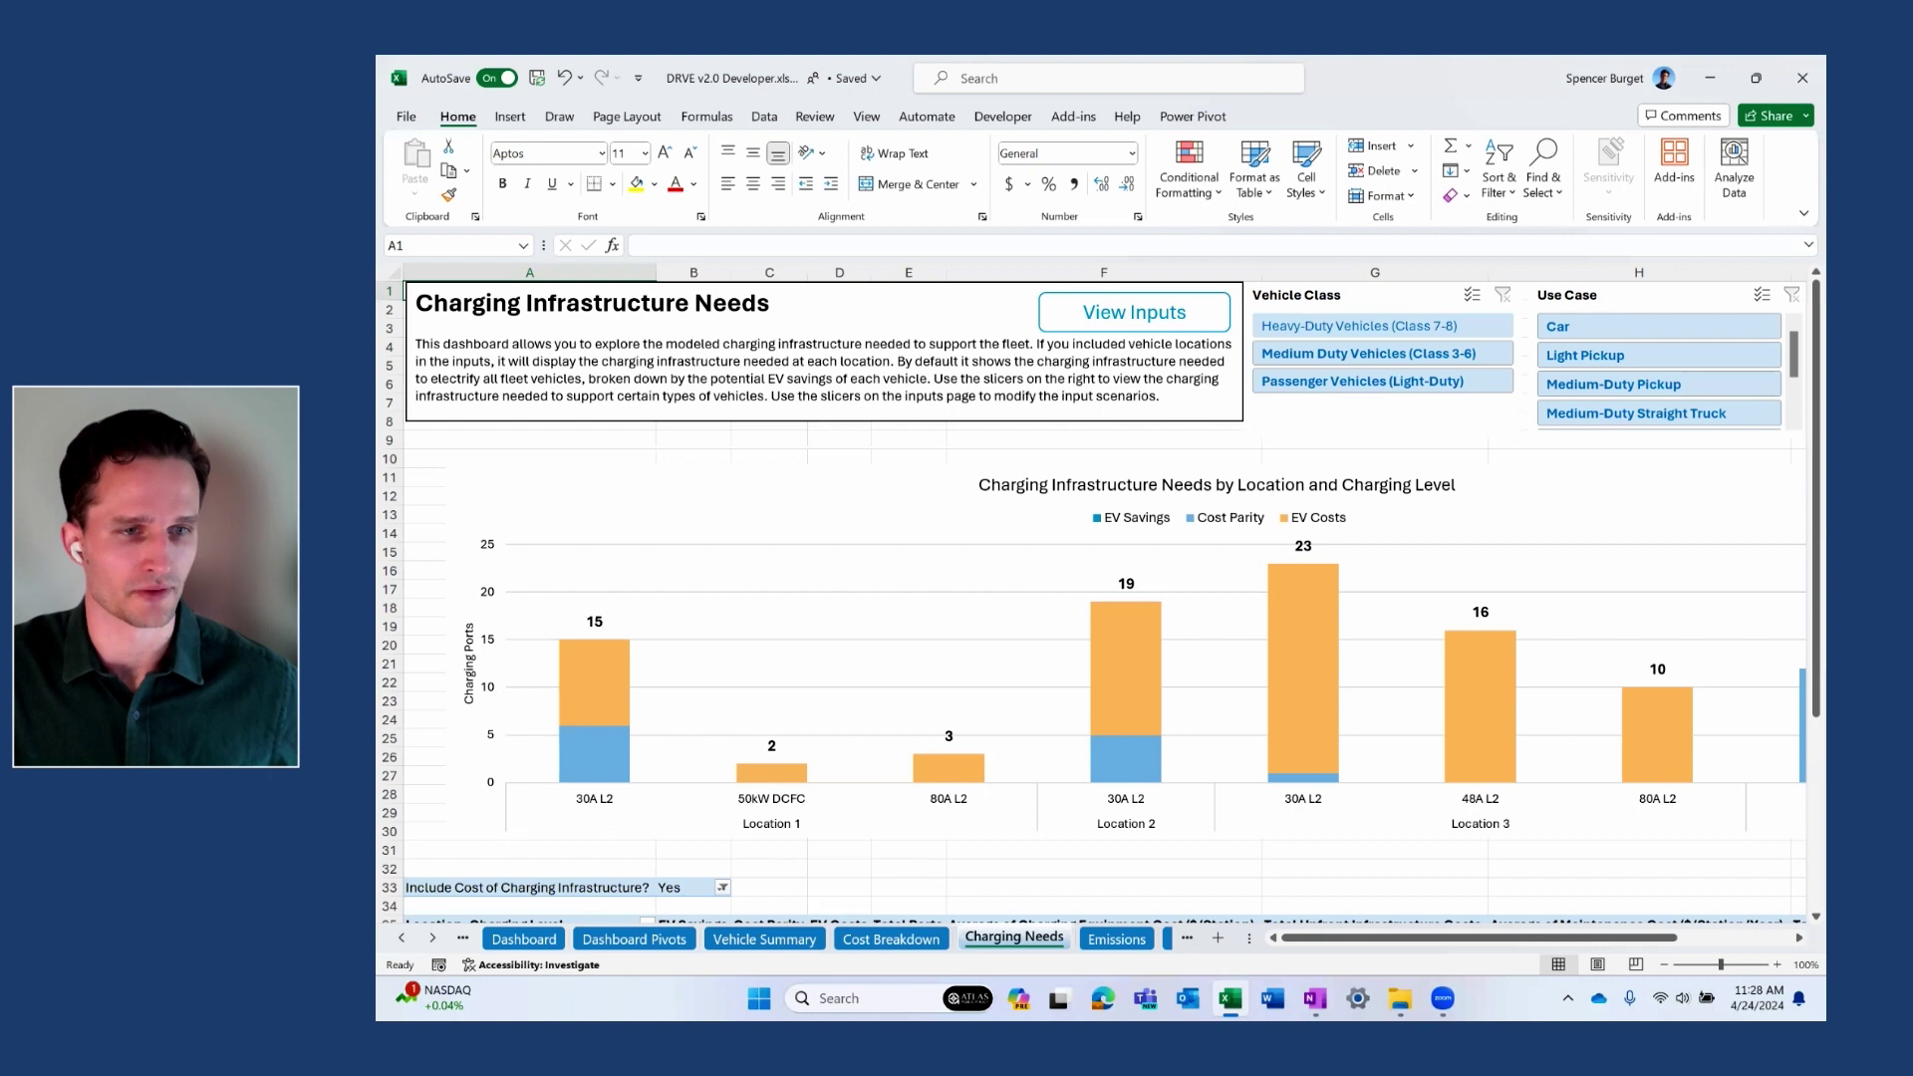
pyautogui.click(1359, 326)
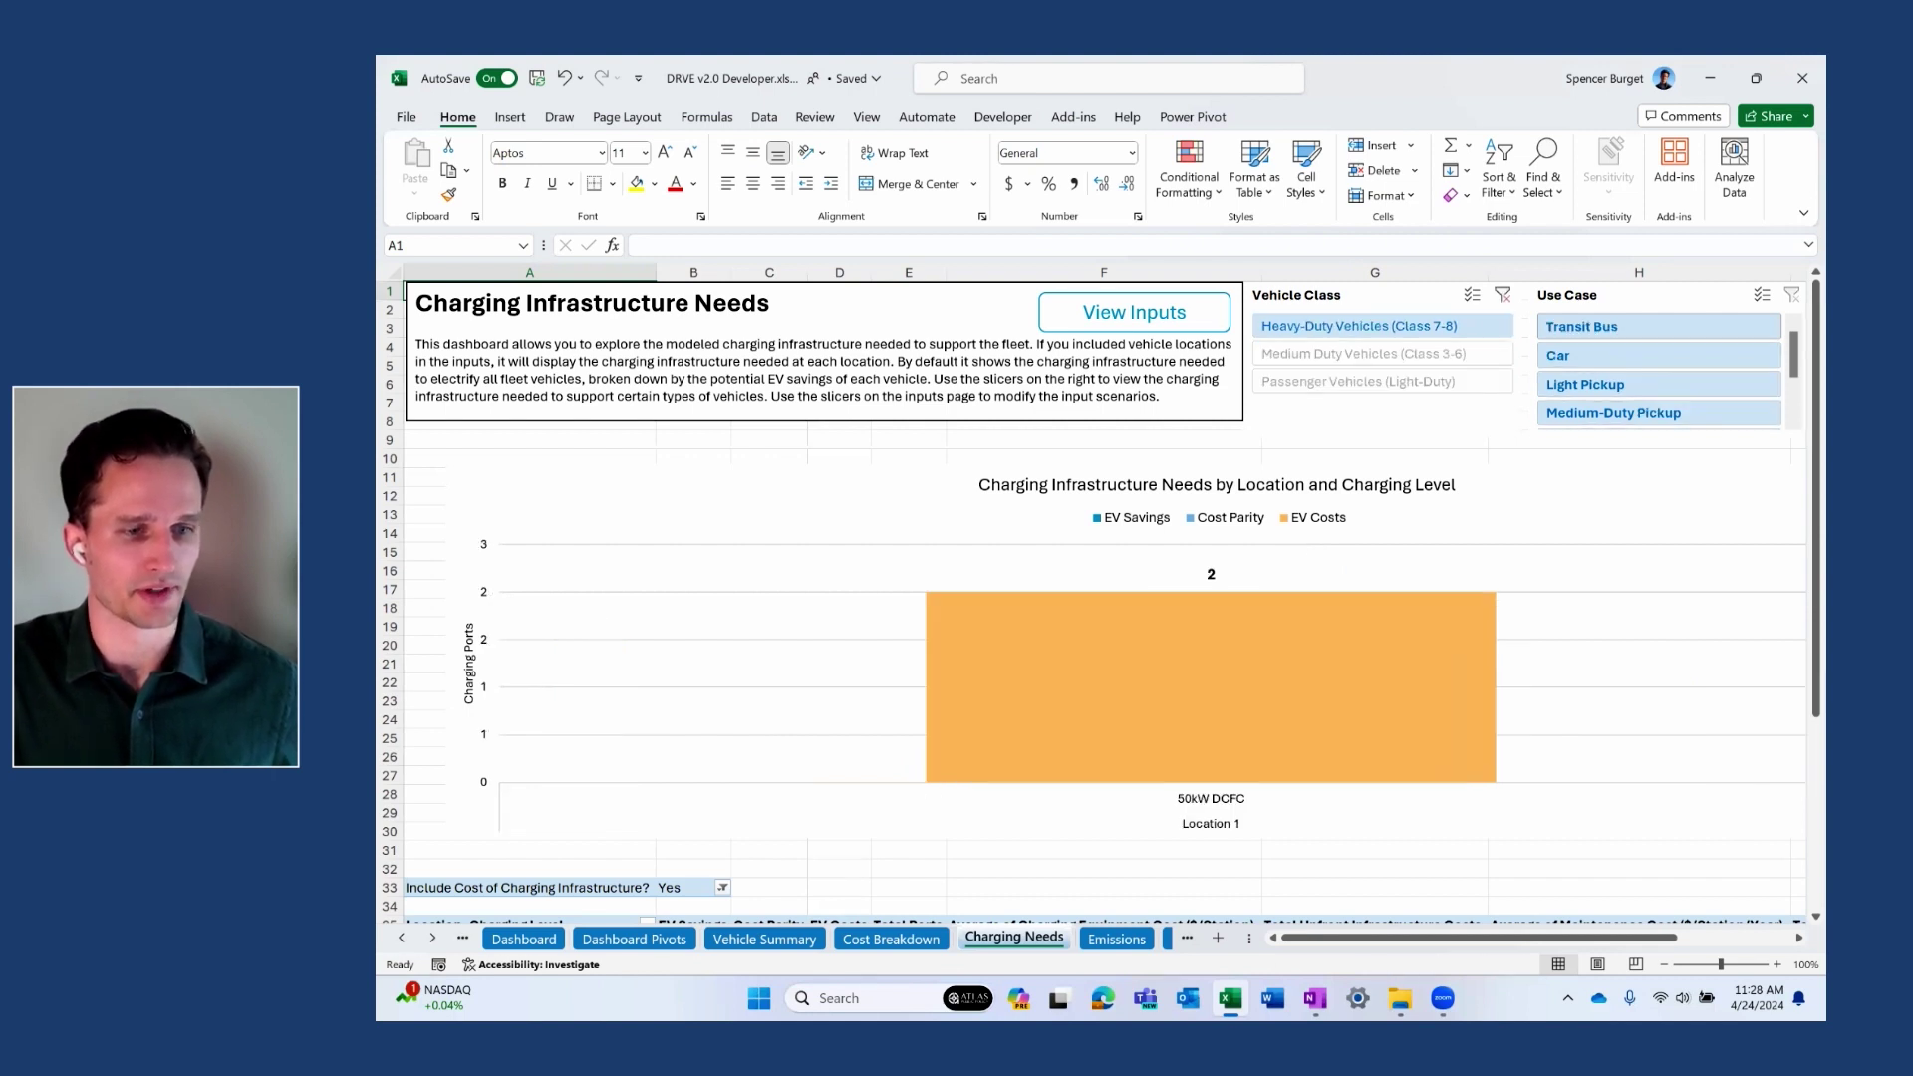
pyautogui.click(1502, 295)
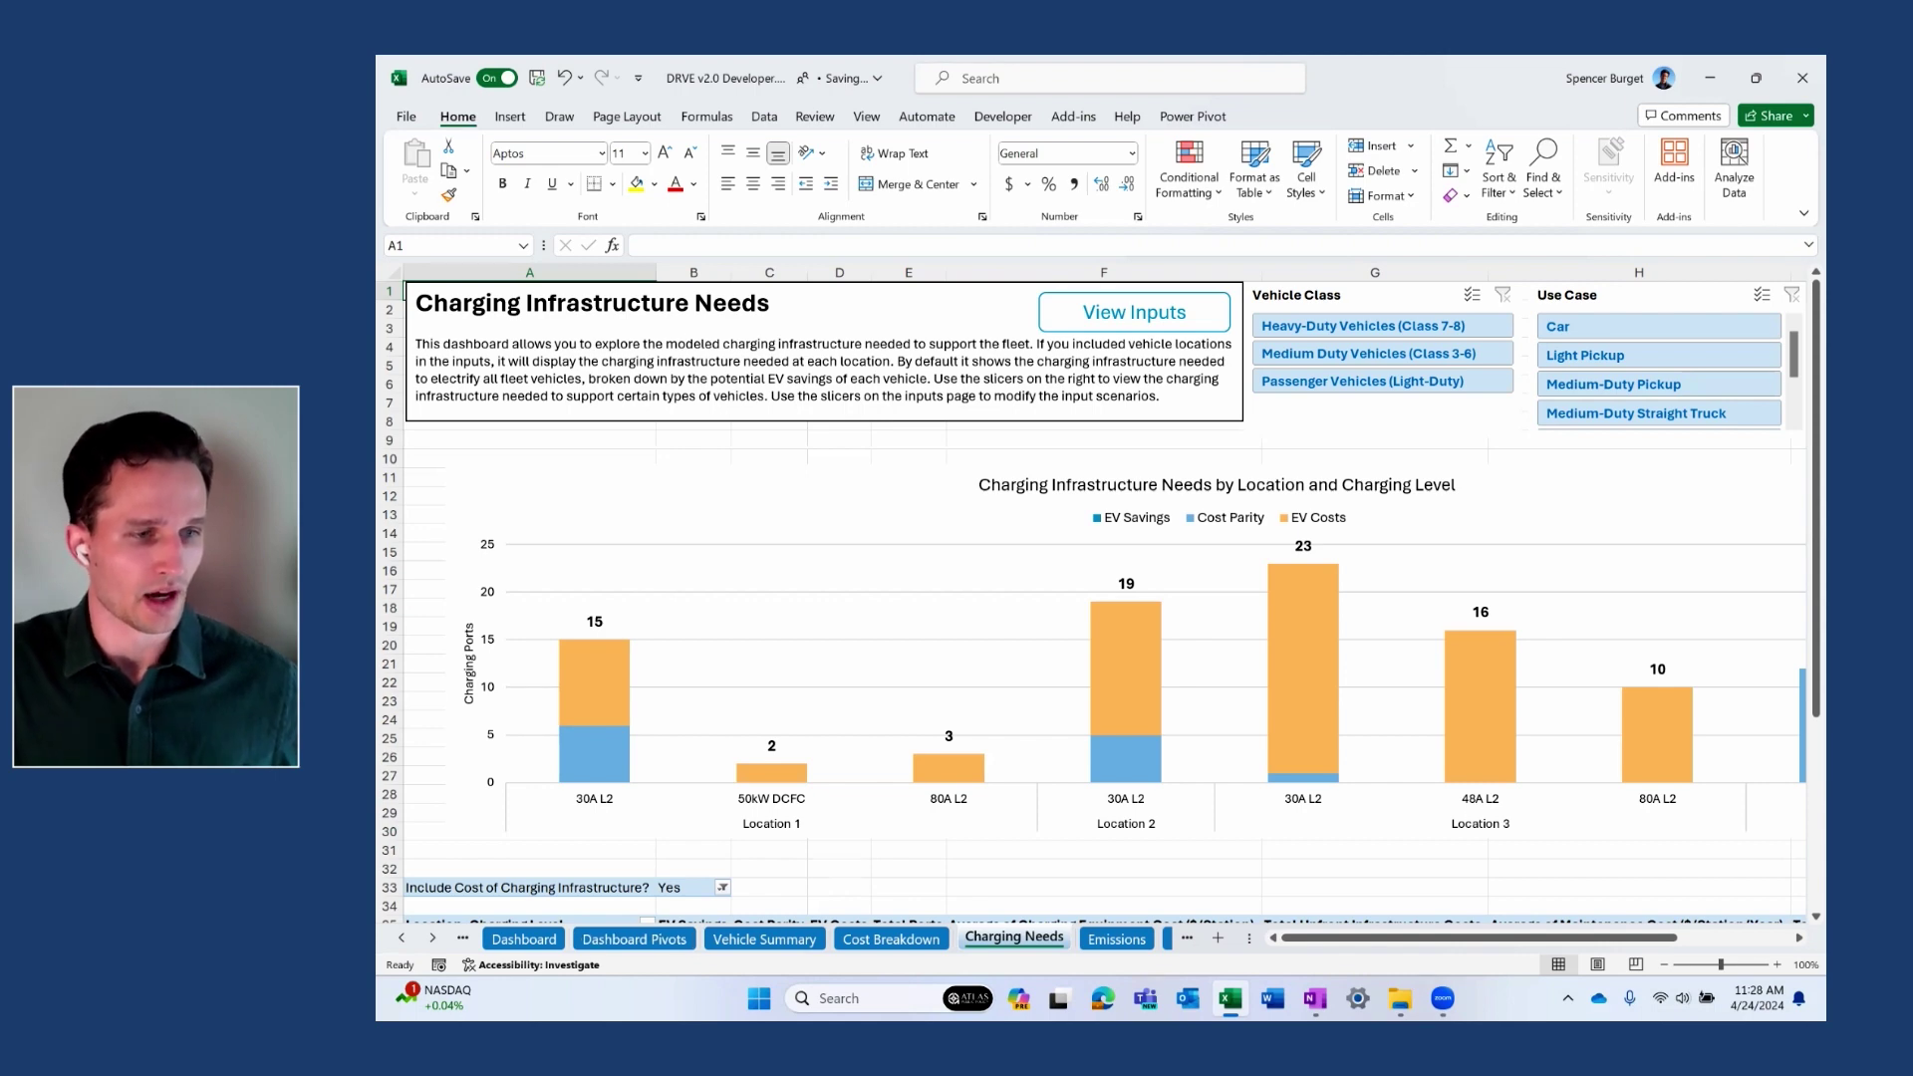
# Look over the Dashboard Pivots sheet, and open the Vehicle Summary sheet with its PivotTable field list closed.
pyautogui.click(634, 938)
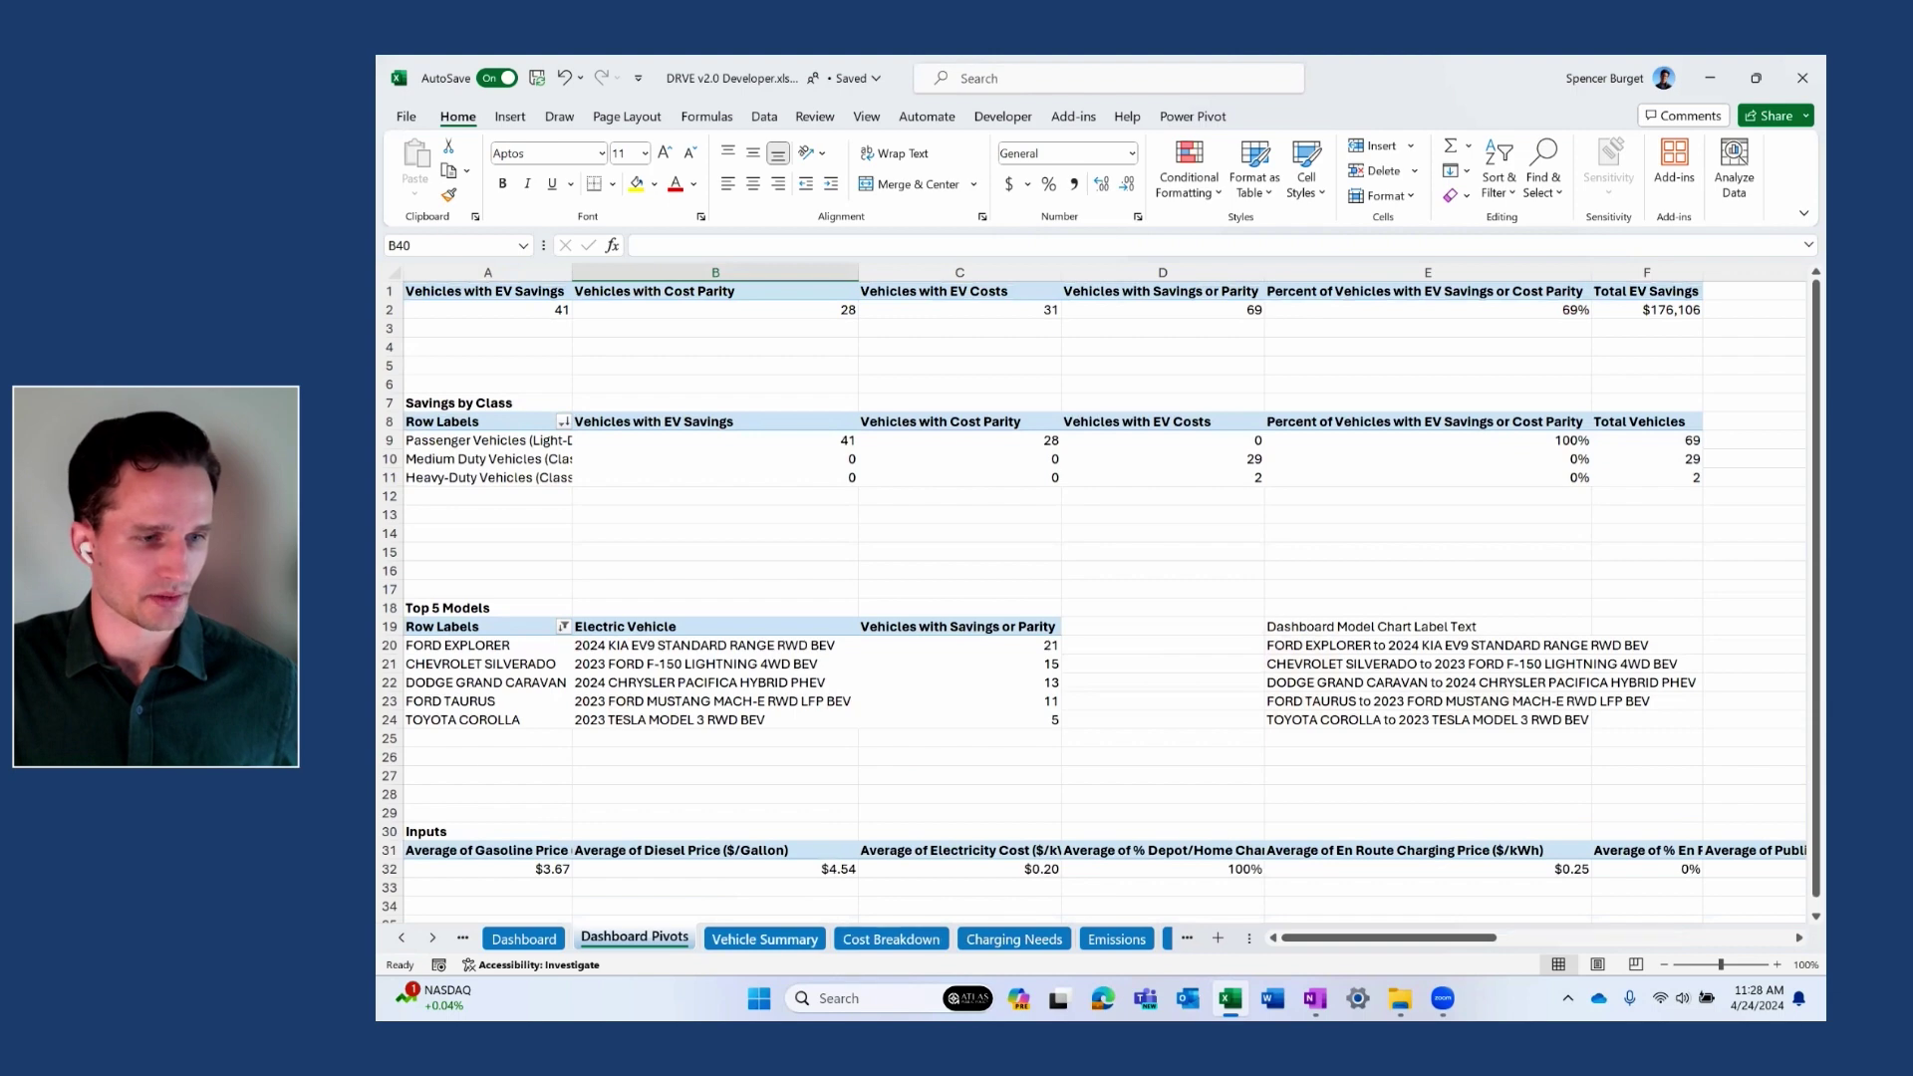
pyautogui.click(797, 939)
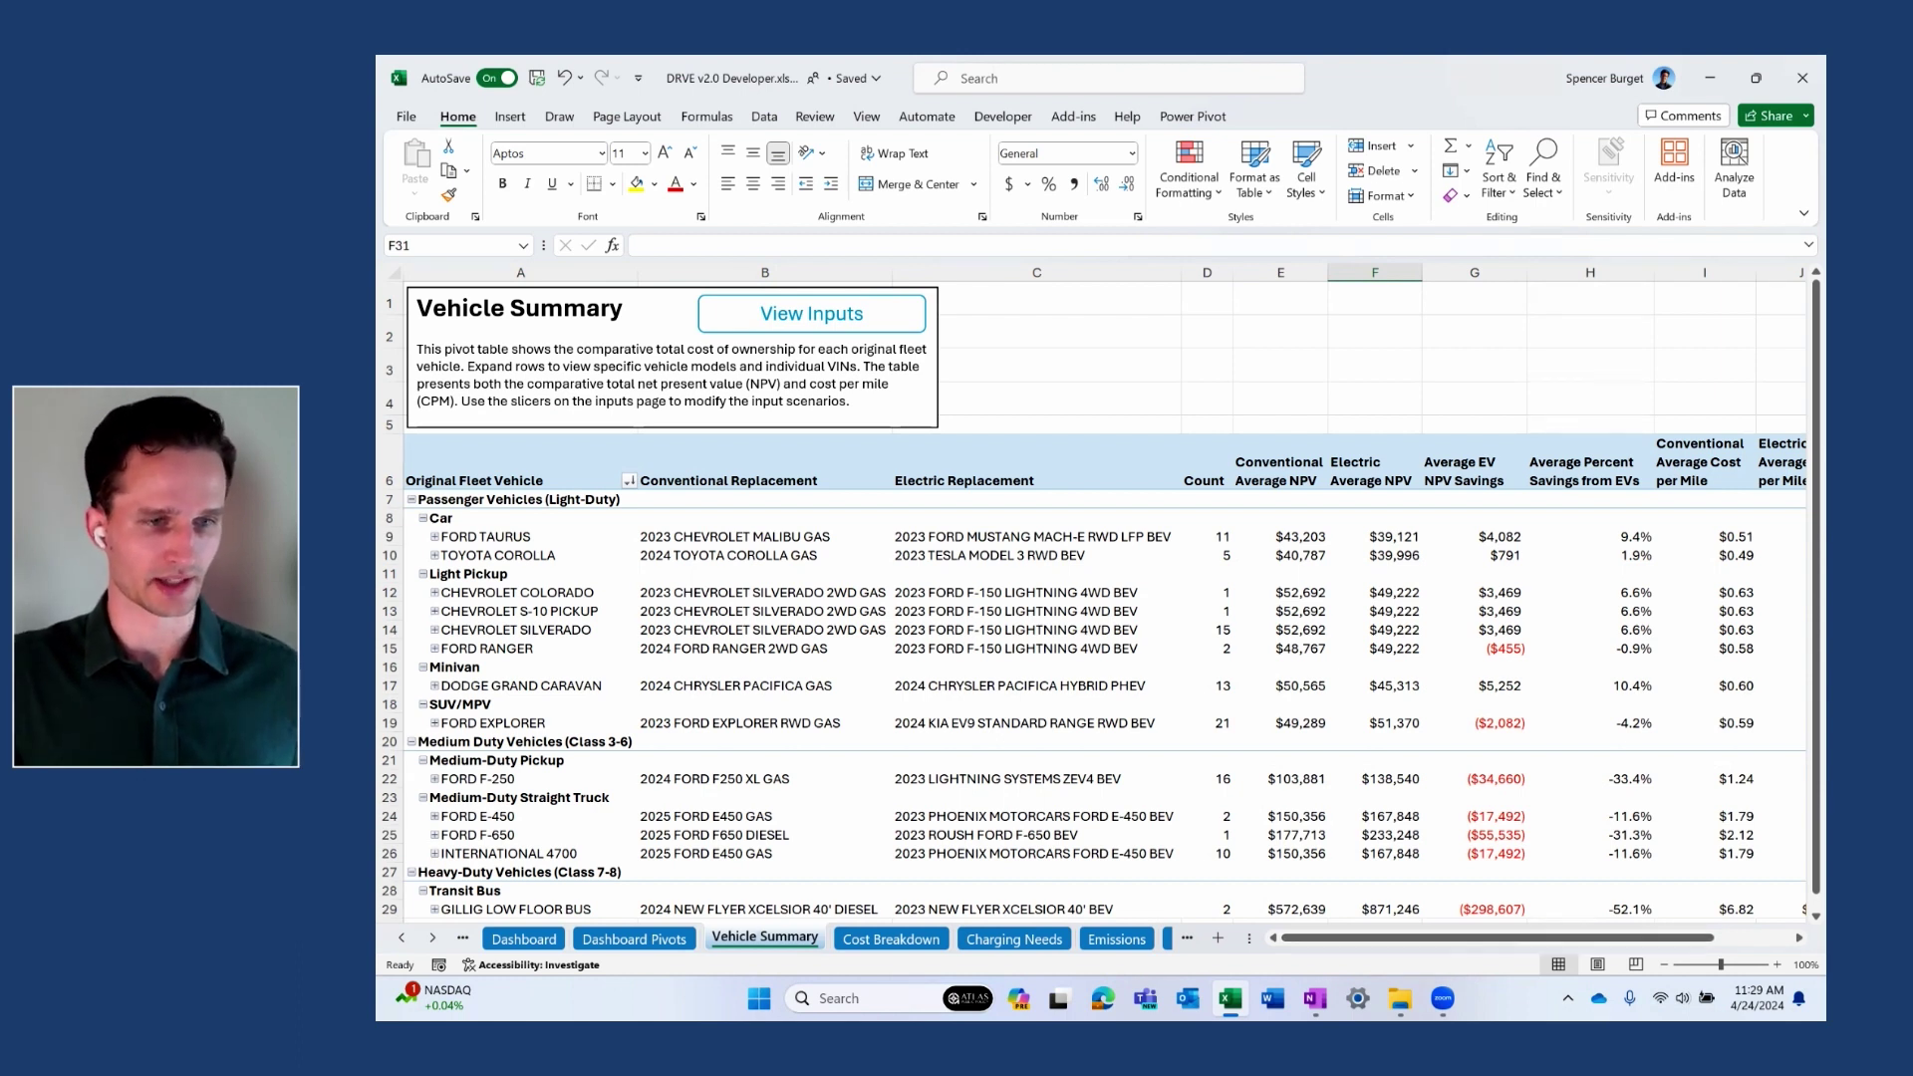
pyautogui.click(1207, 464)
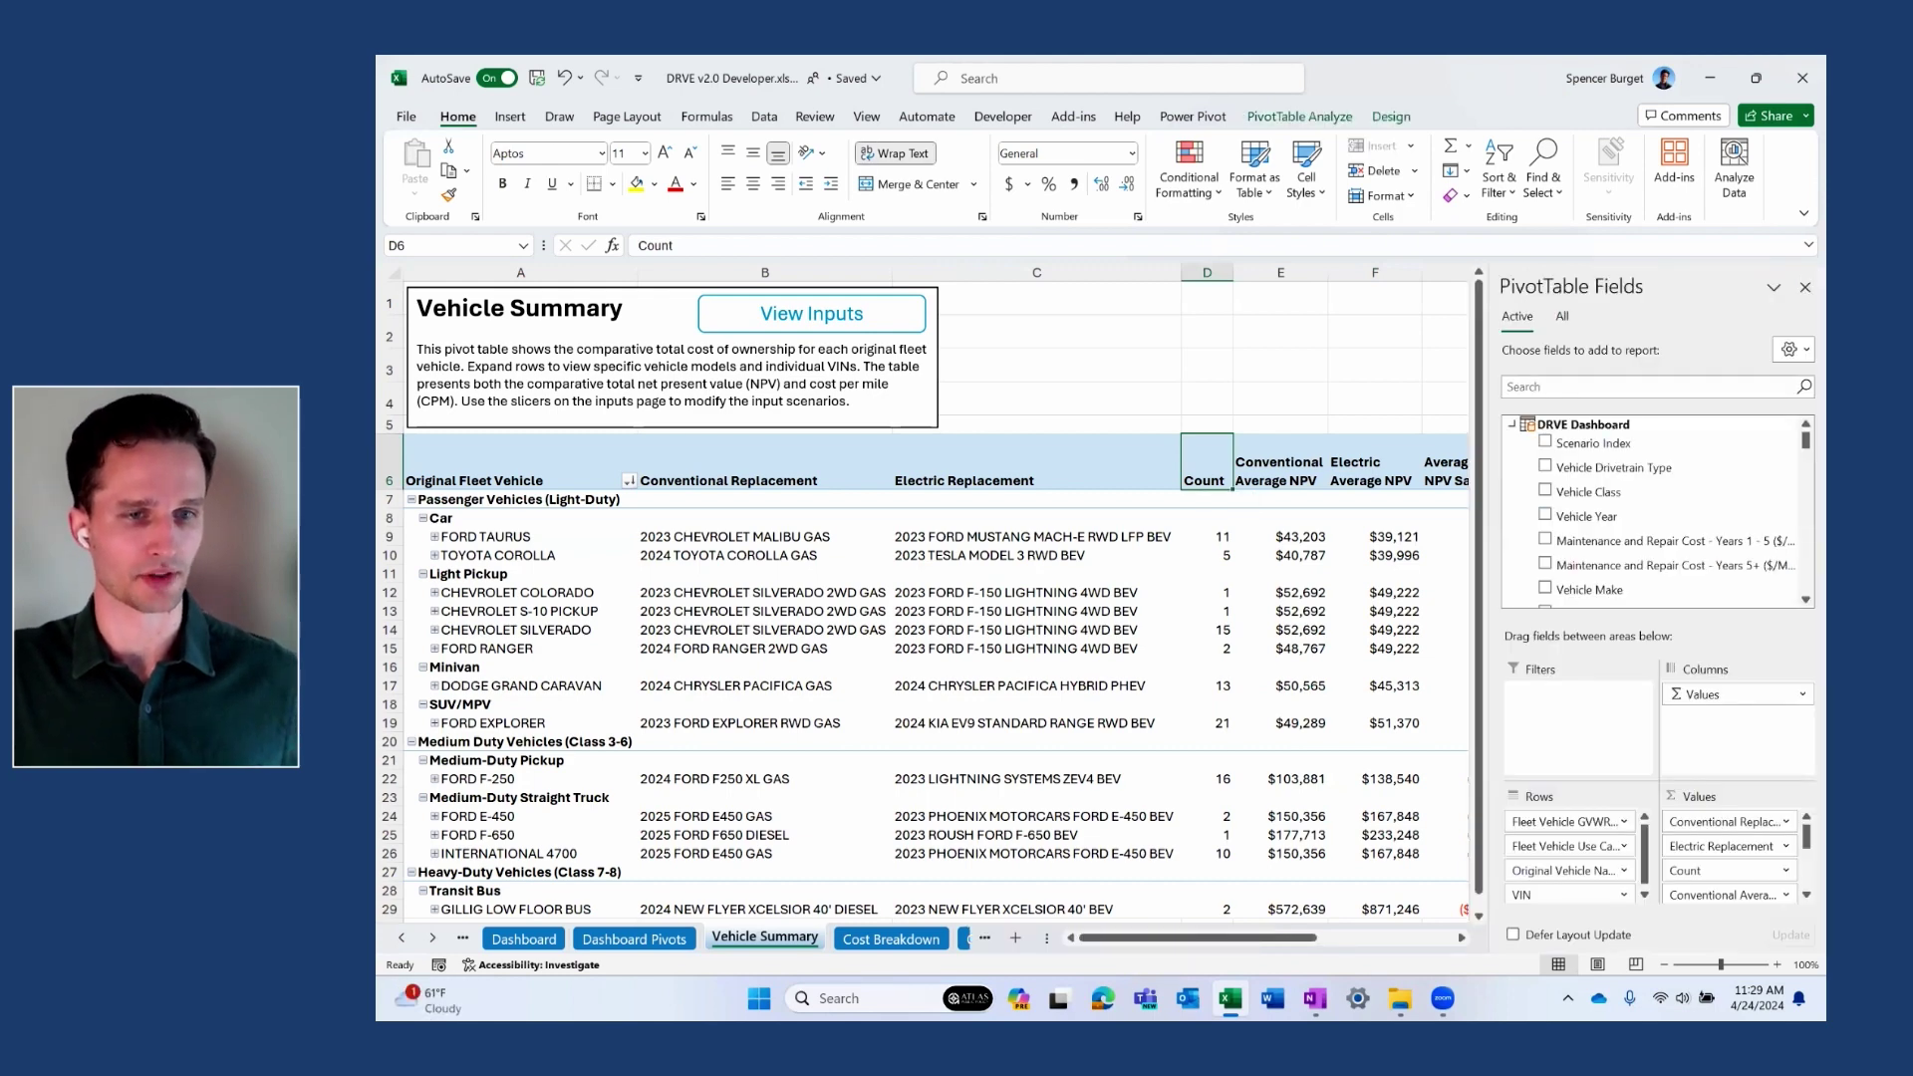
pyautogui.click(1803, 287)
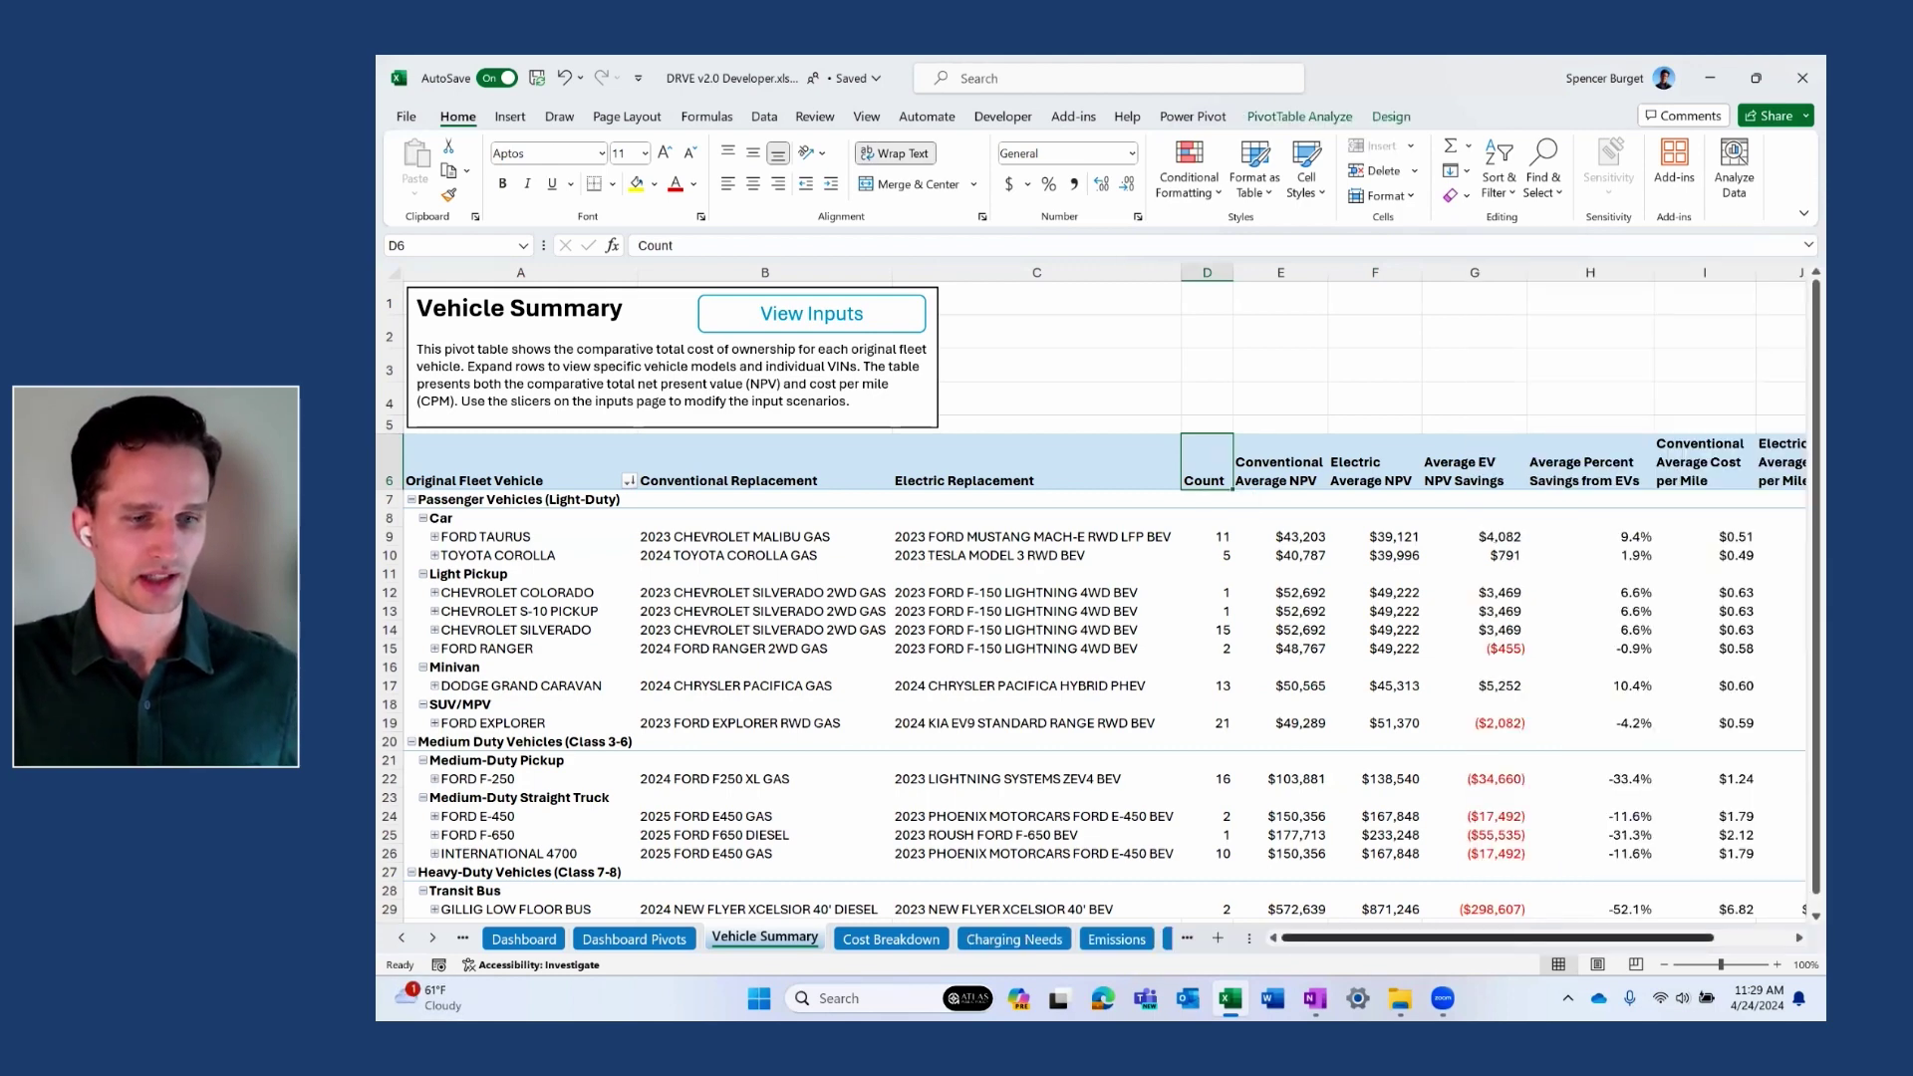
# Examine the Vehicle Summary table's NPV, EV savings and cost-per-mile columns for each original fleet vehicle.
pyautogui.moveTo(1382, 937); pyautogui.dragTo(1388, 937)
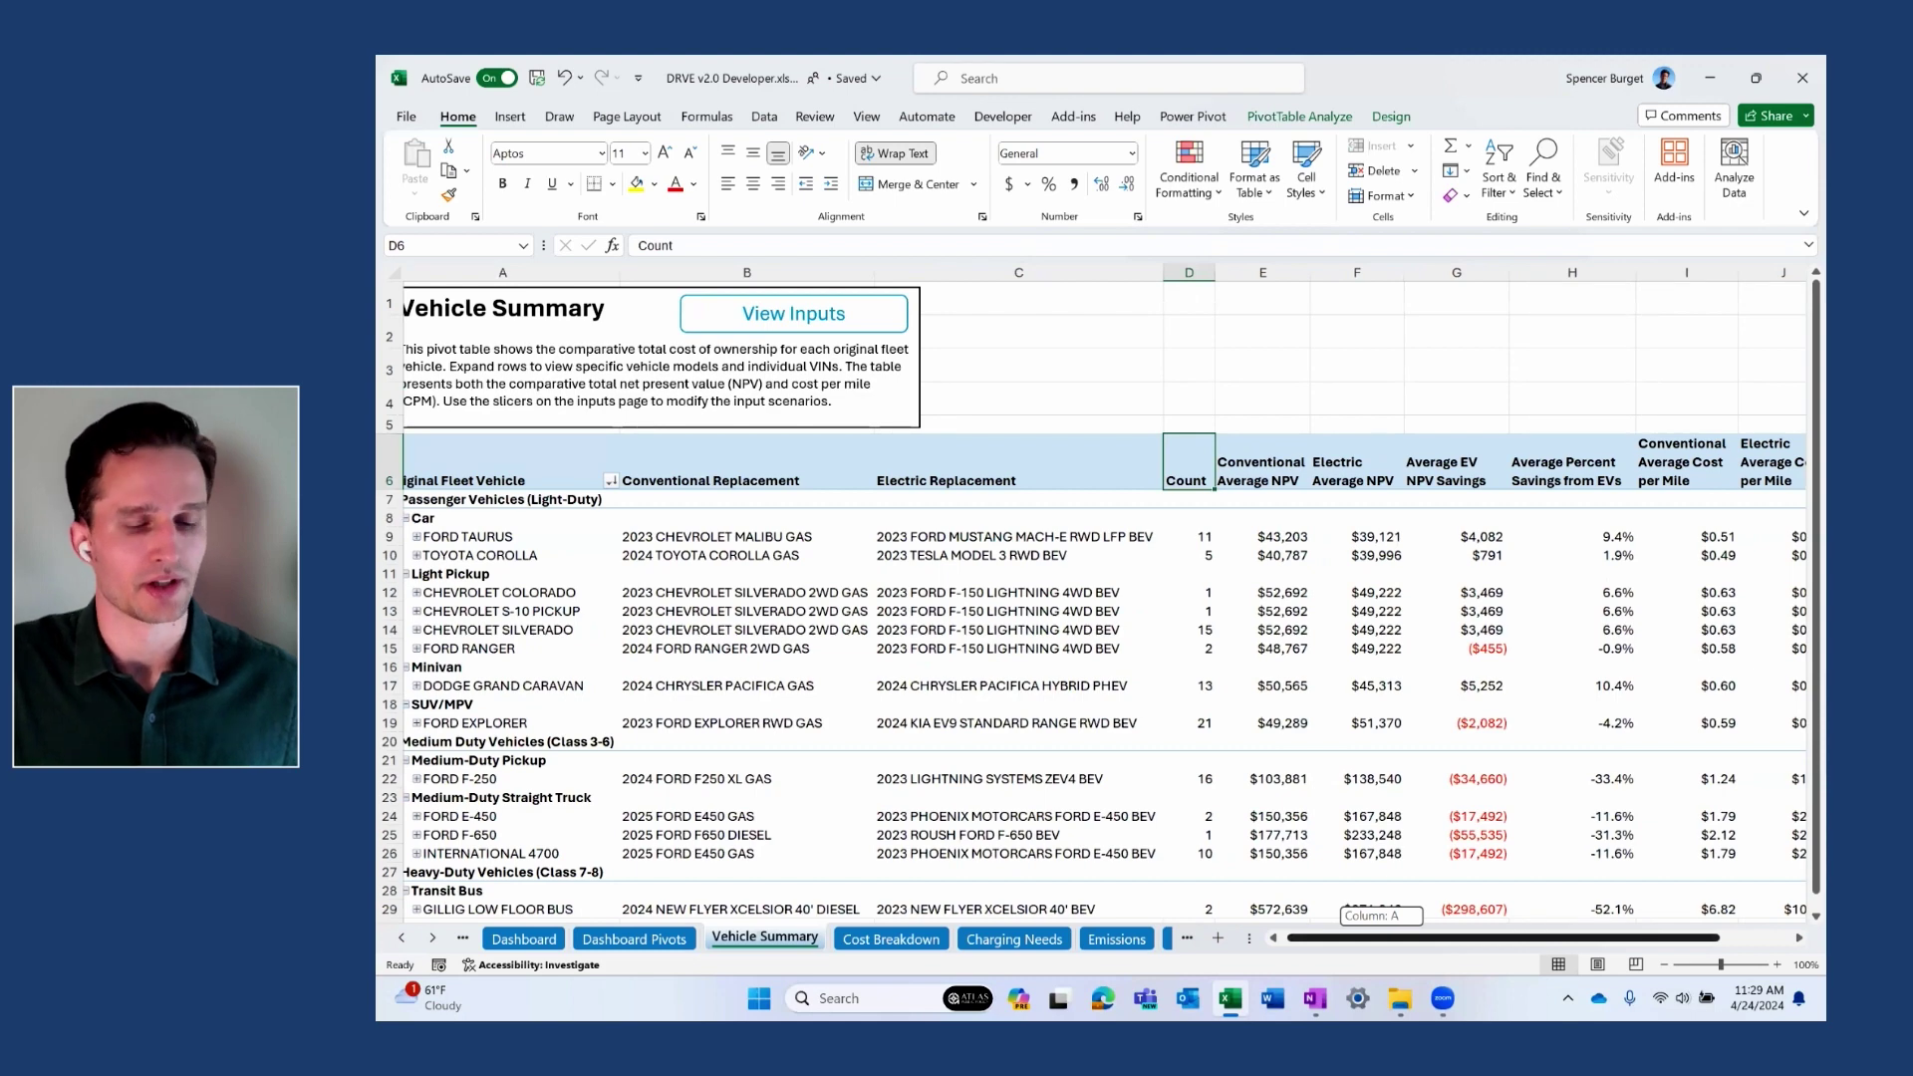
pyautogui.hscroll(5, 1104, 601)
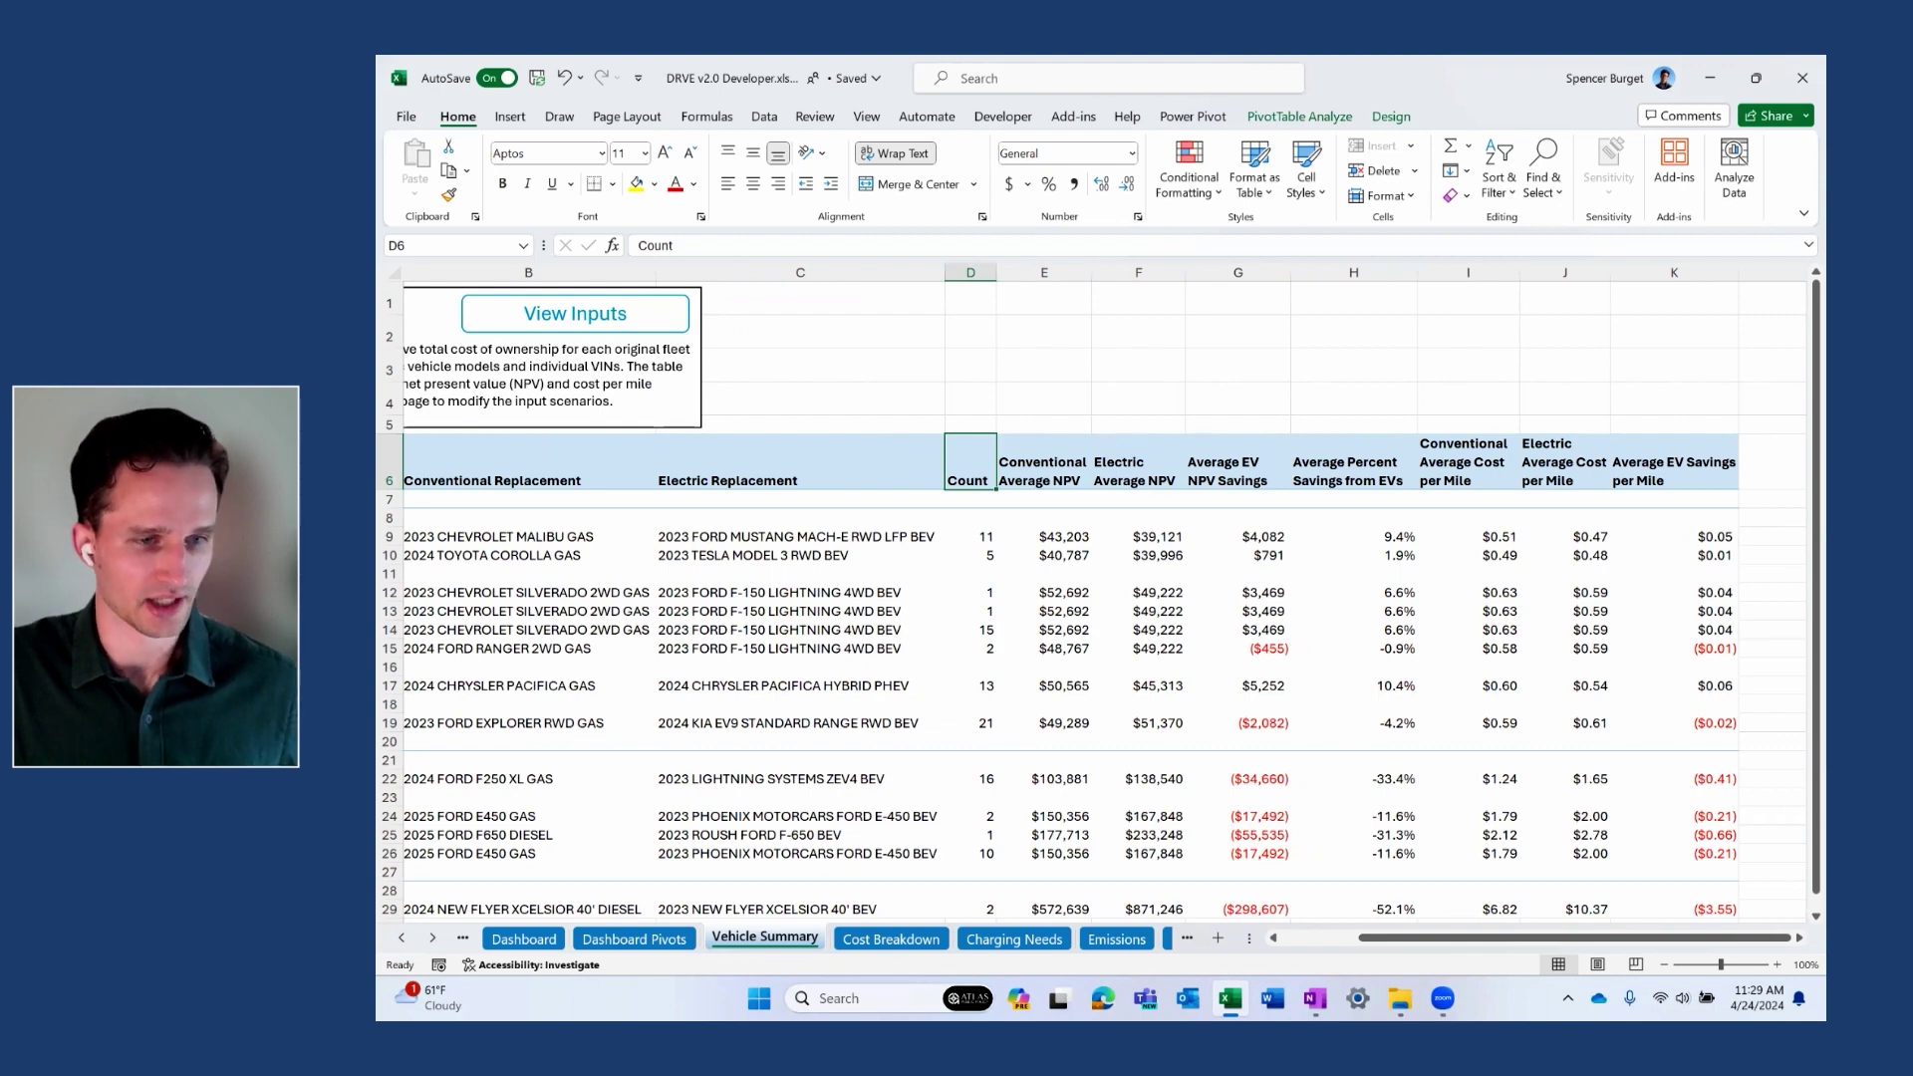
pyautogui.moveTo(1260, 687)
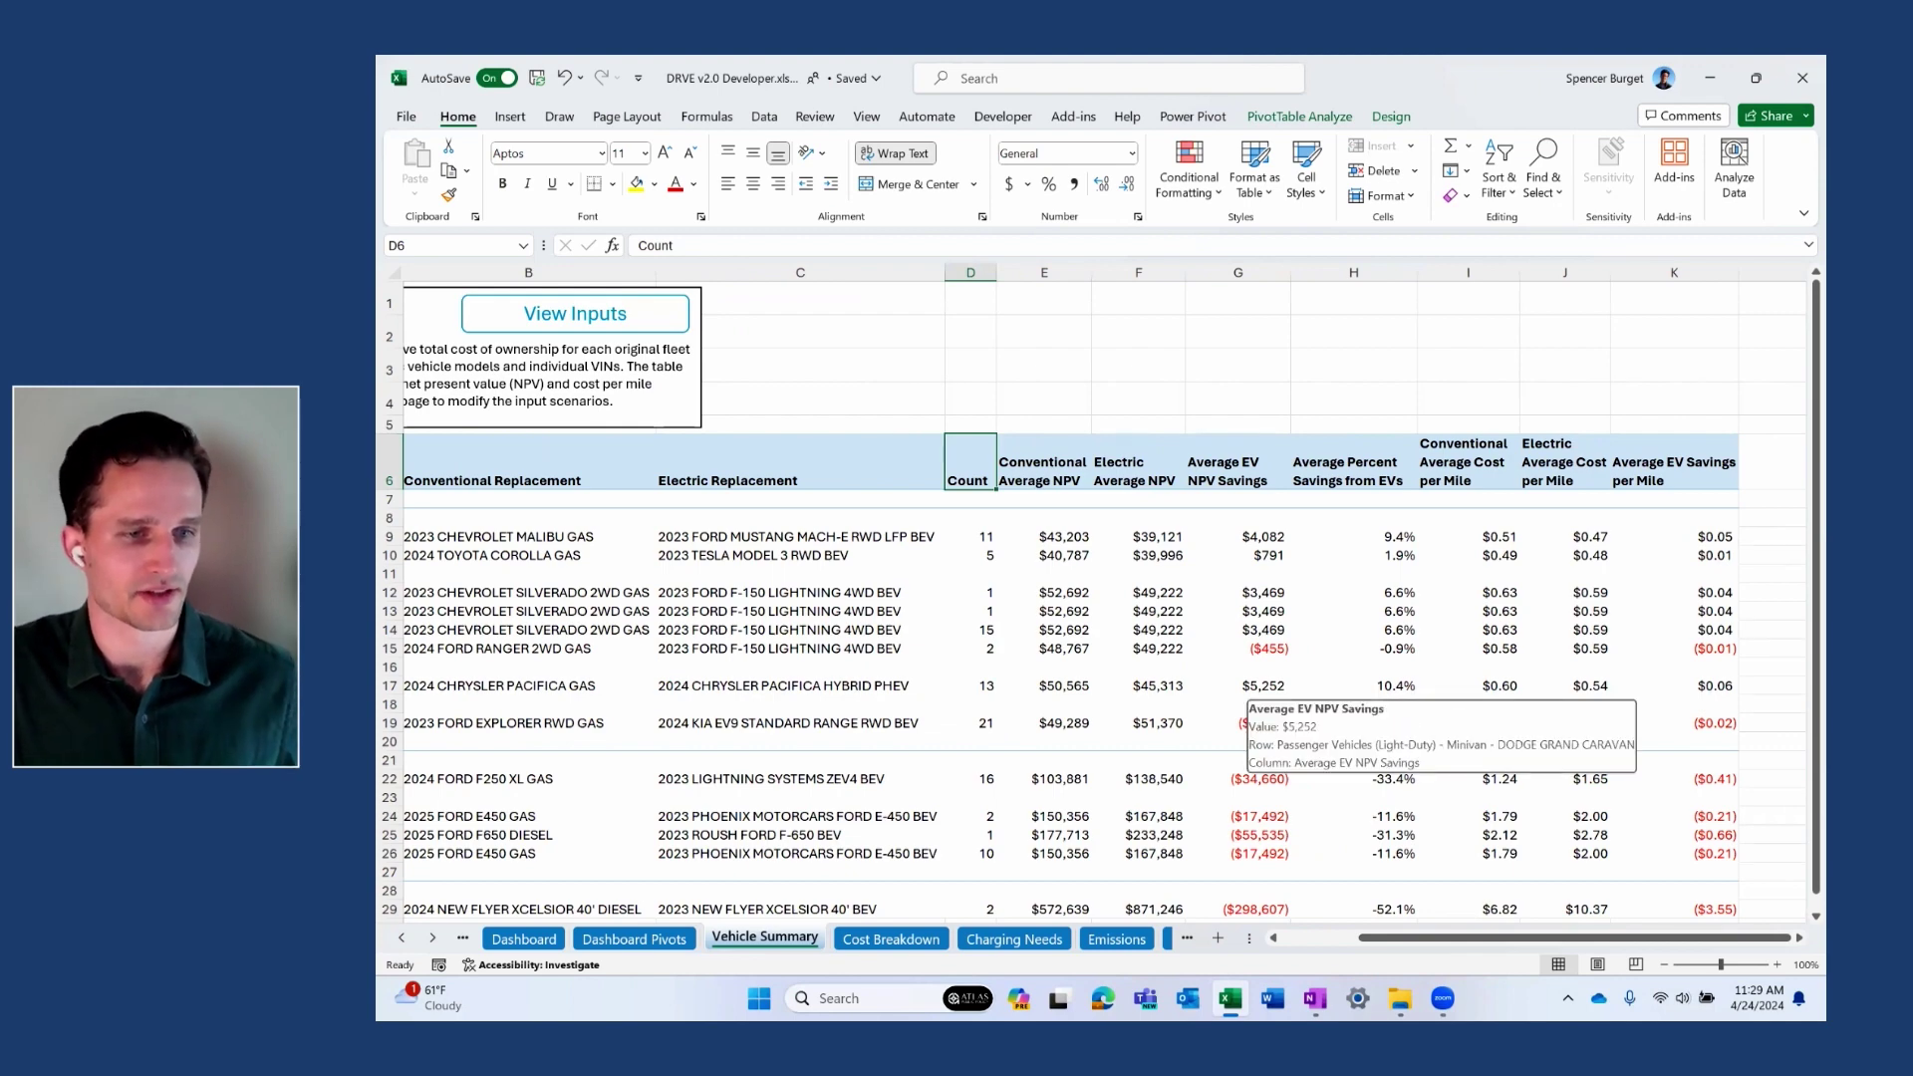
pyautogui.scroll(-1, 1257, 647)
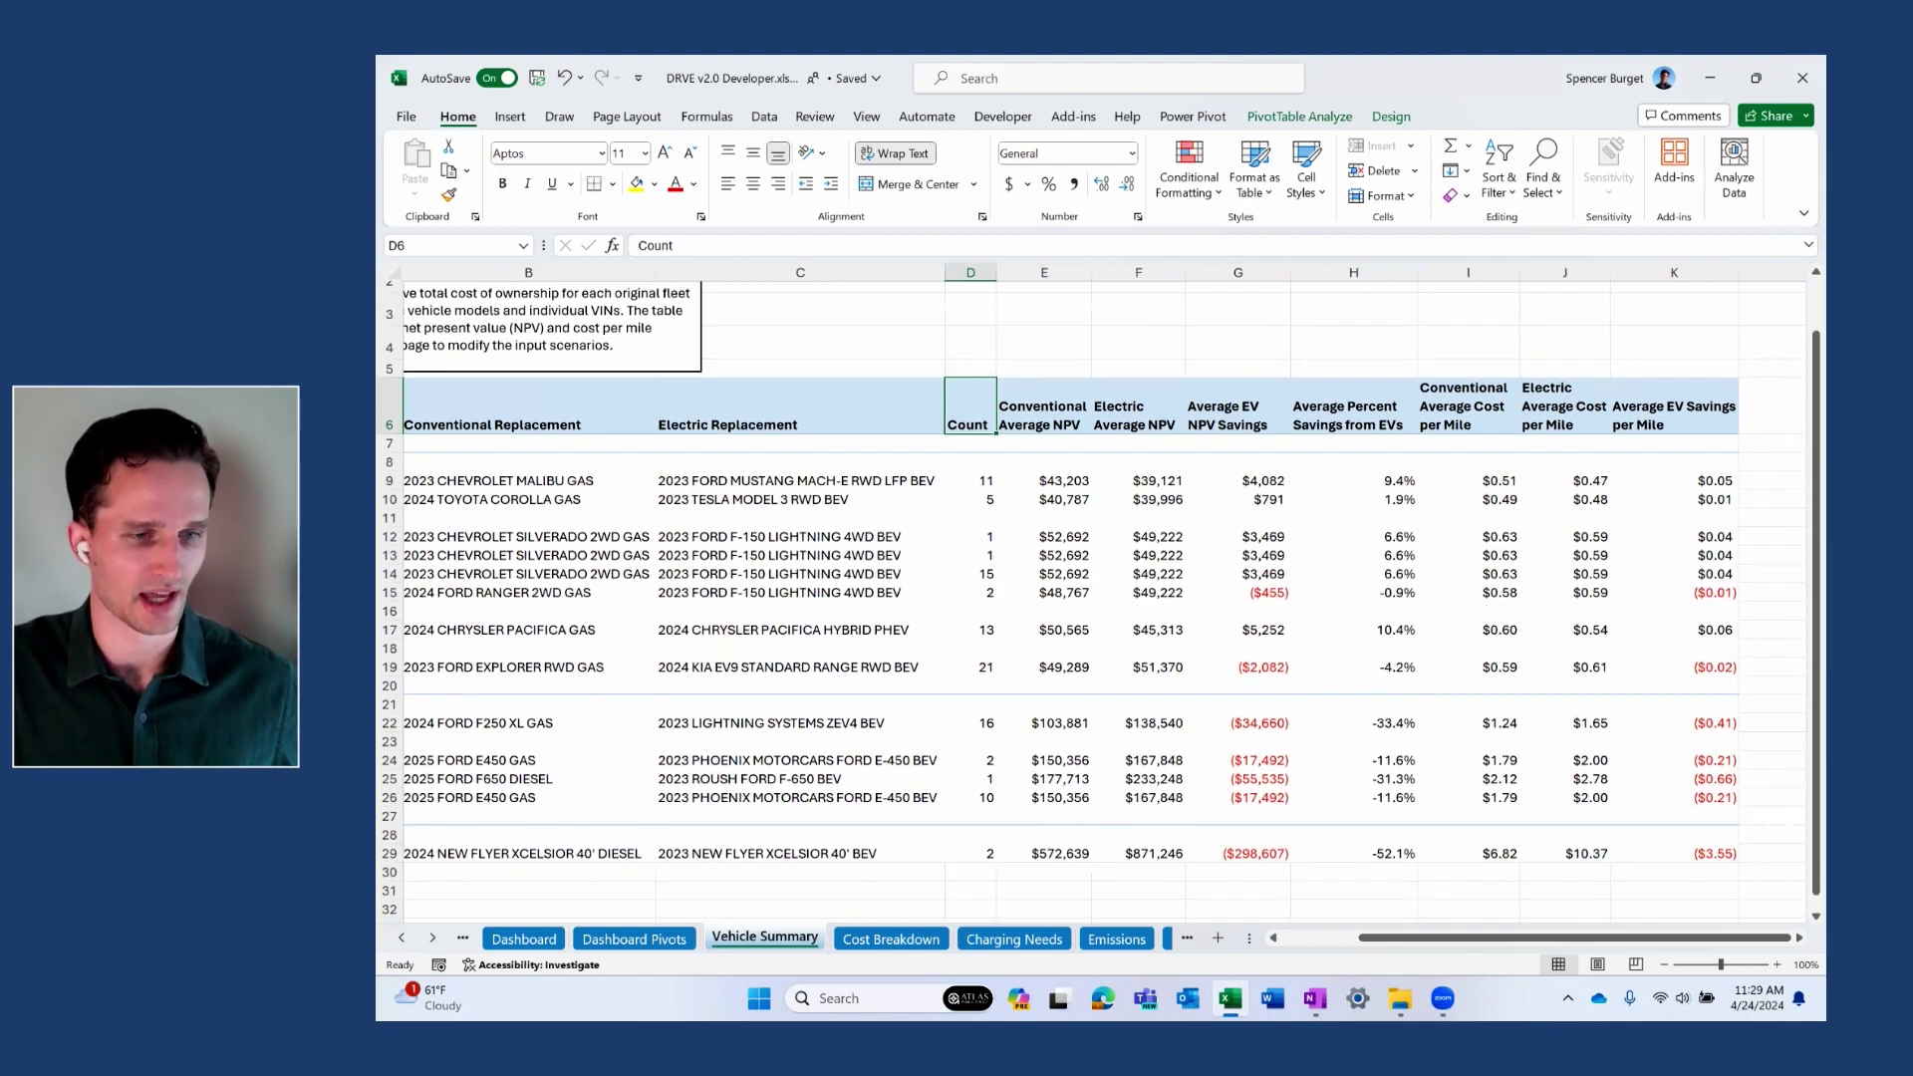
pyautogui.scroll(1, 1096, 598)
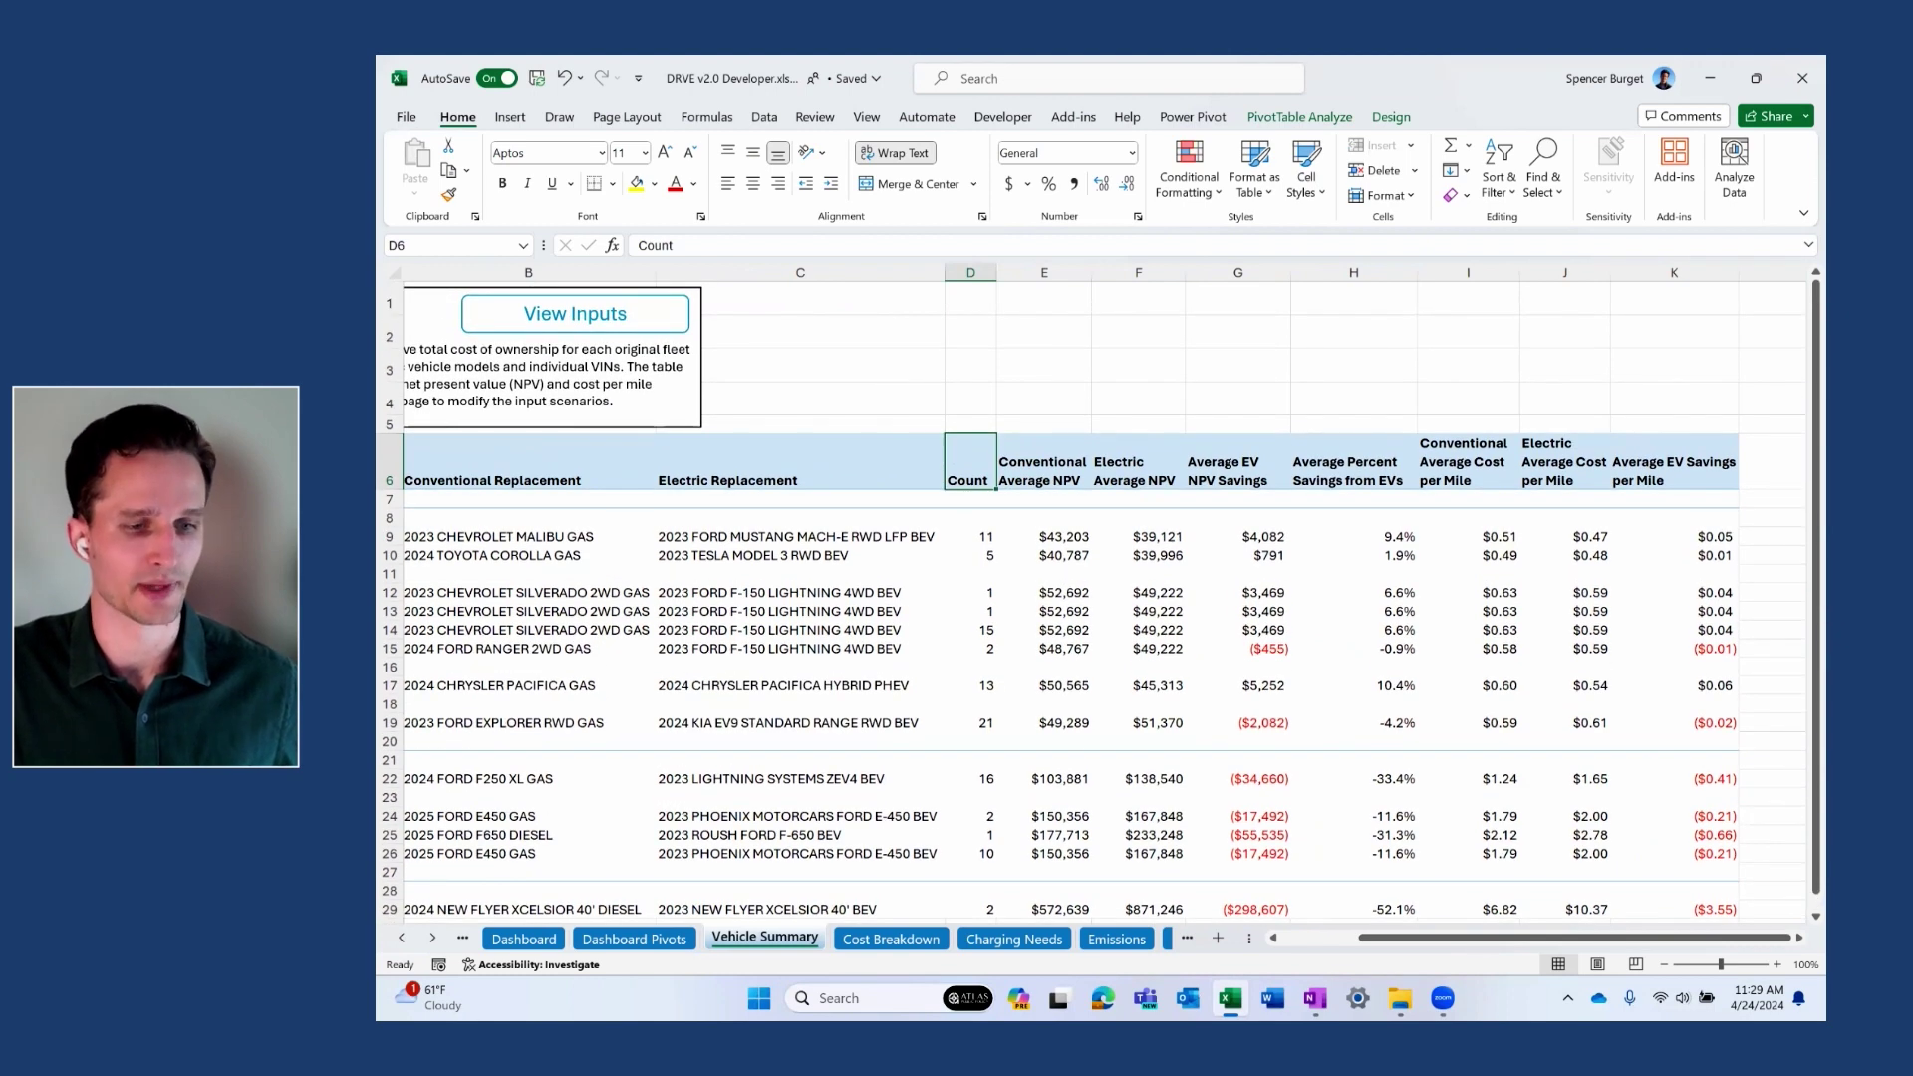
pyautogui.hscroll(-3, 1096, 598)
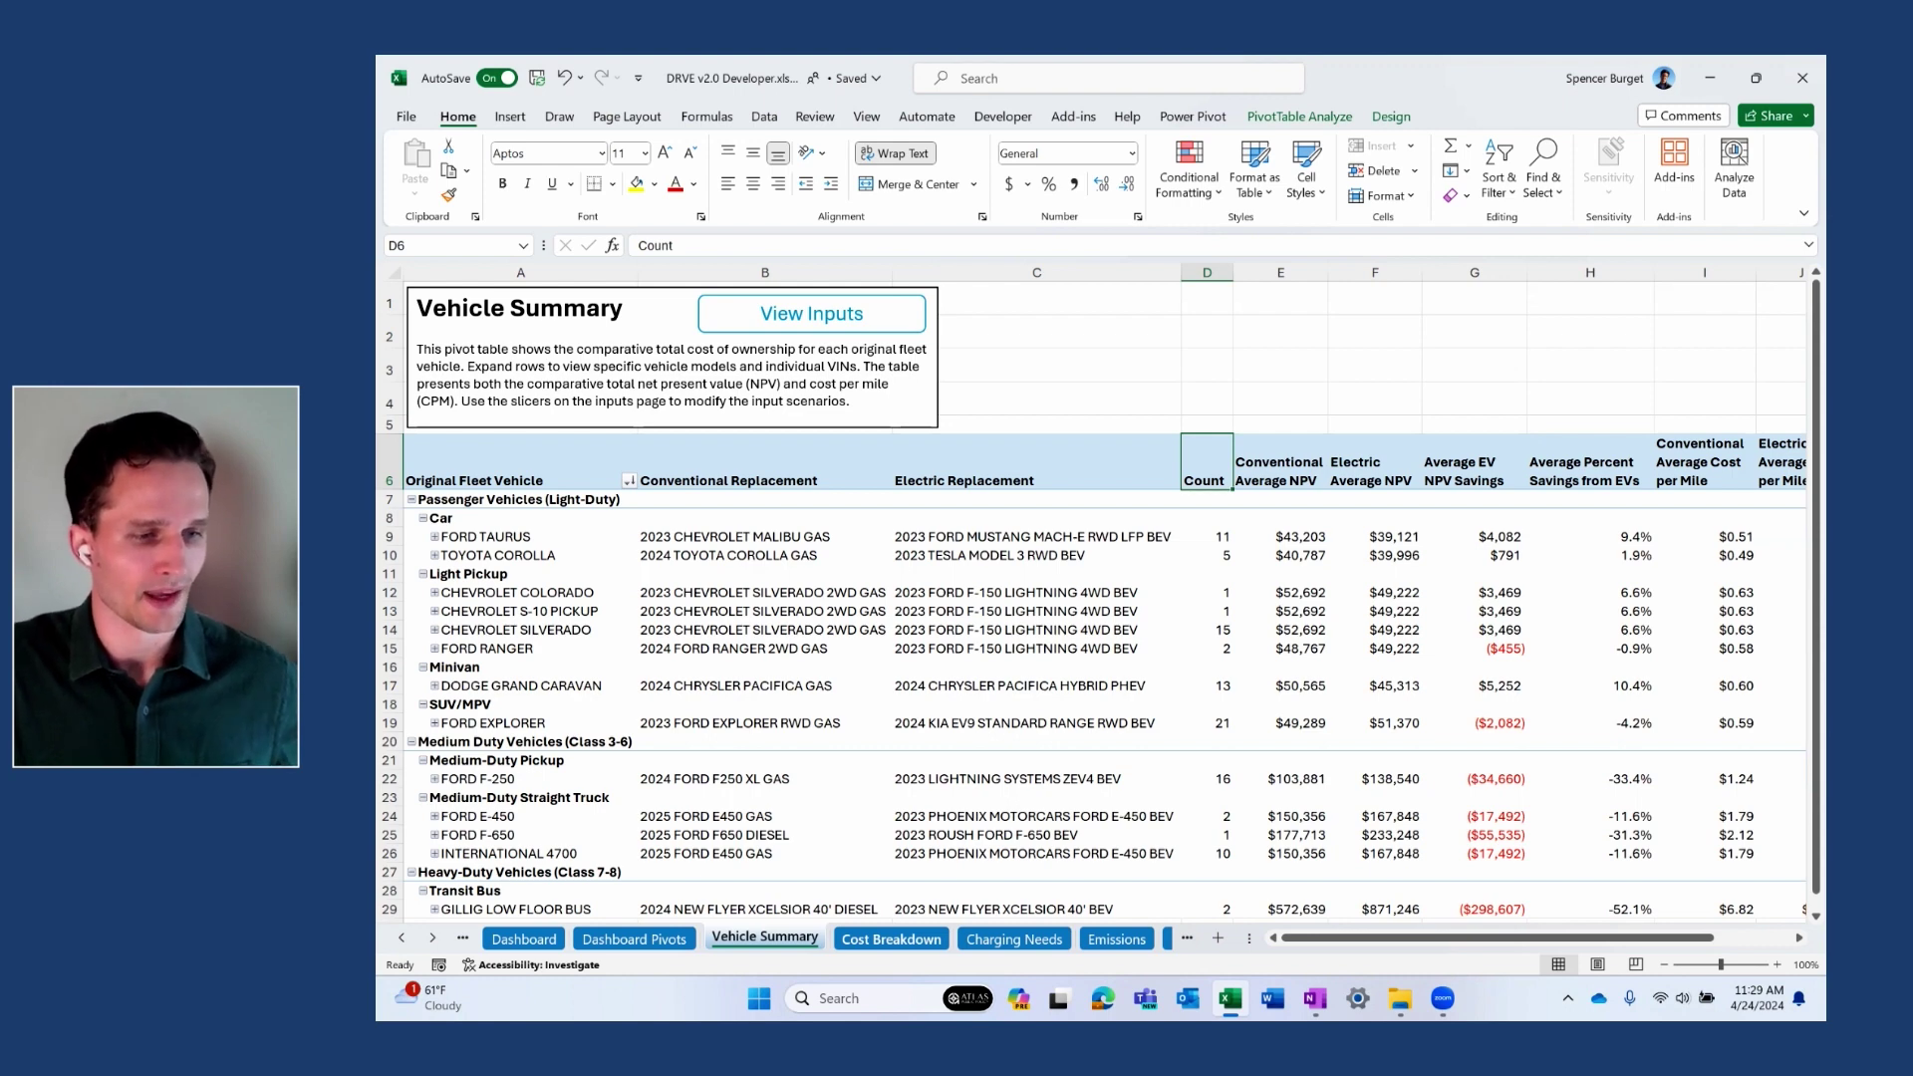
# Open the Cost Breakdown sheet and examine the Toyota Corolla's vehicle count and its conventional and EV replacement vehicles.
pyautogui.hotkey('ctrl', 'pagedown')
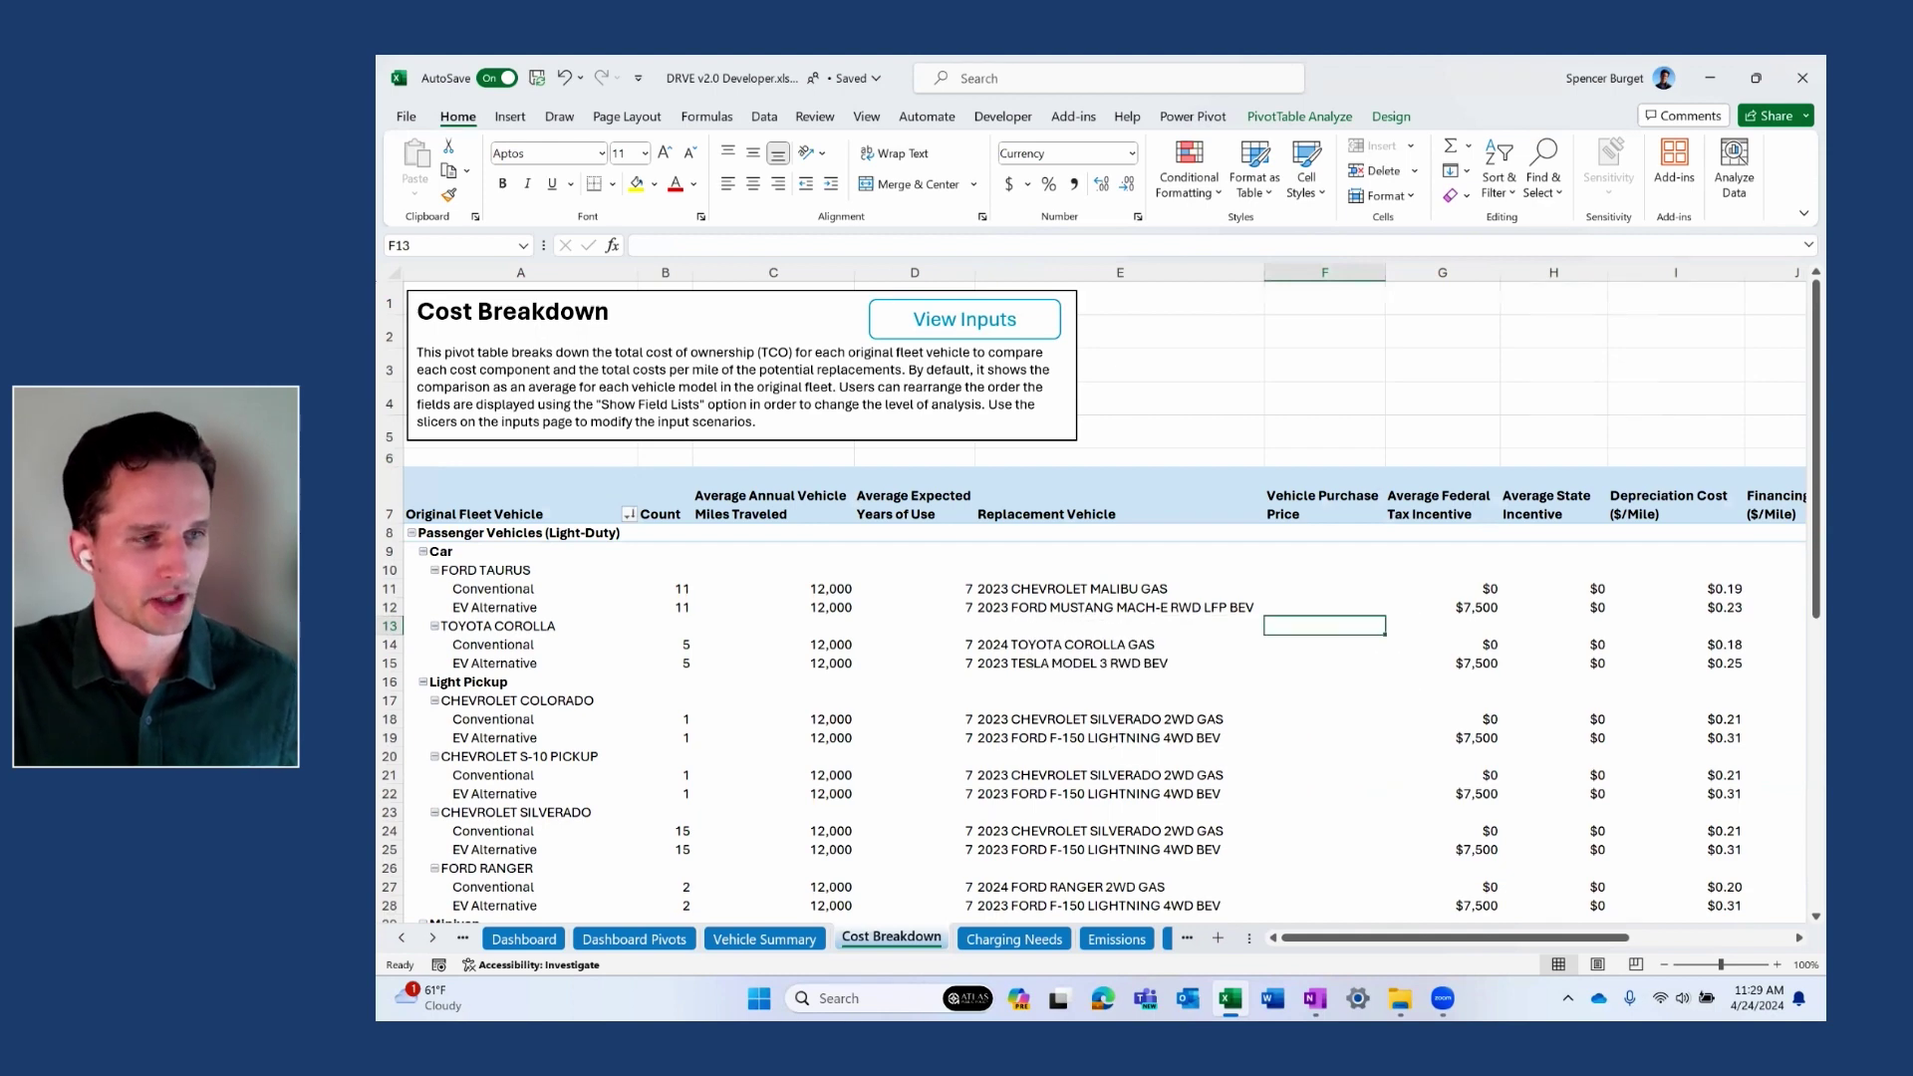
pyautogui.scroll(-1, 1011, 610)
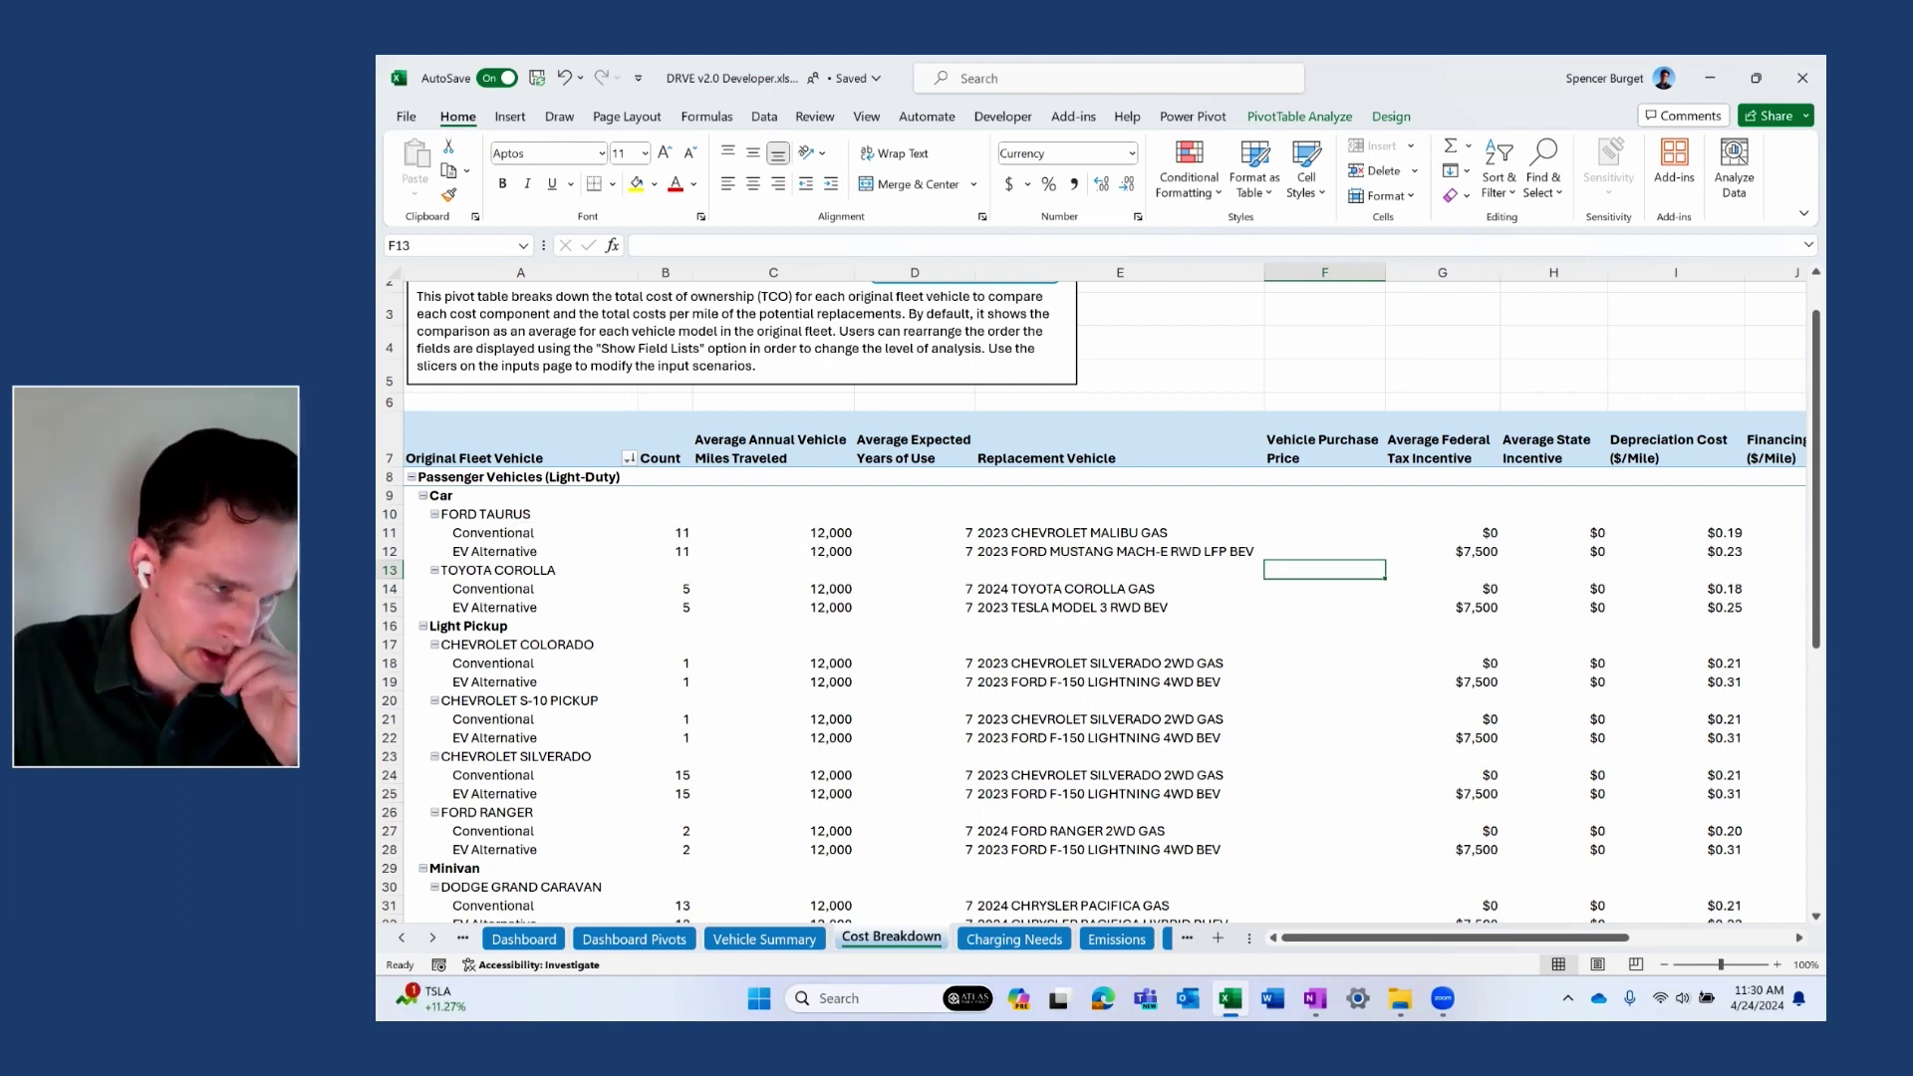
pyautogui.click(520, 569)
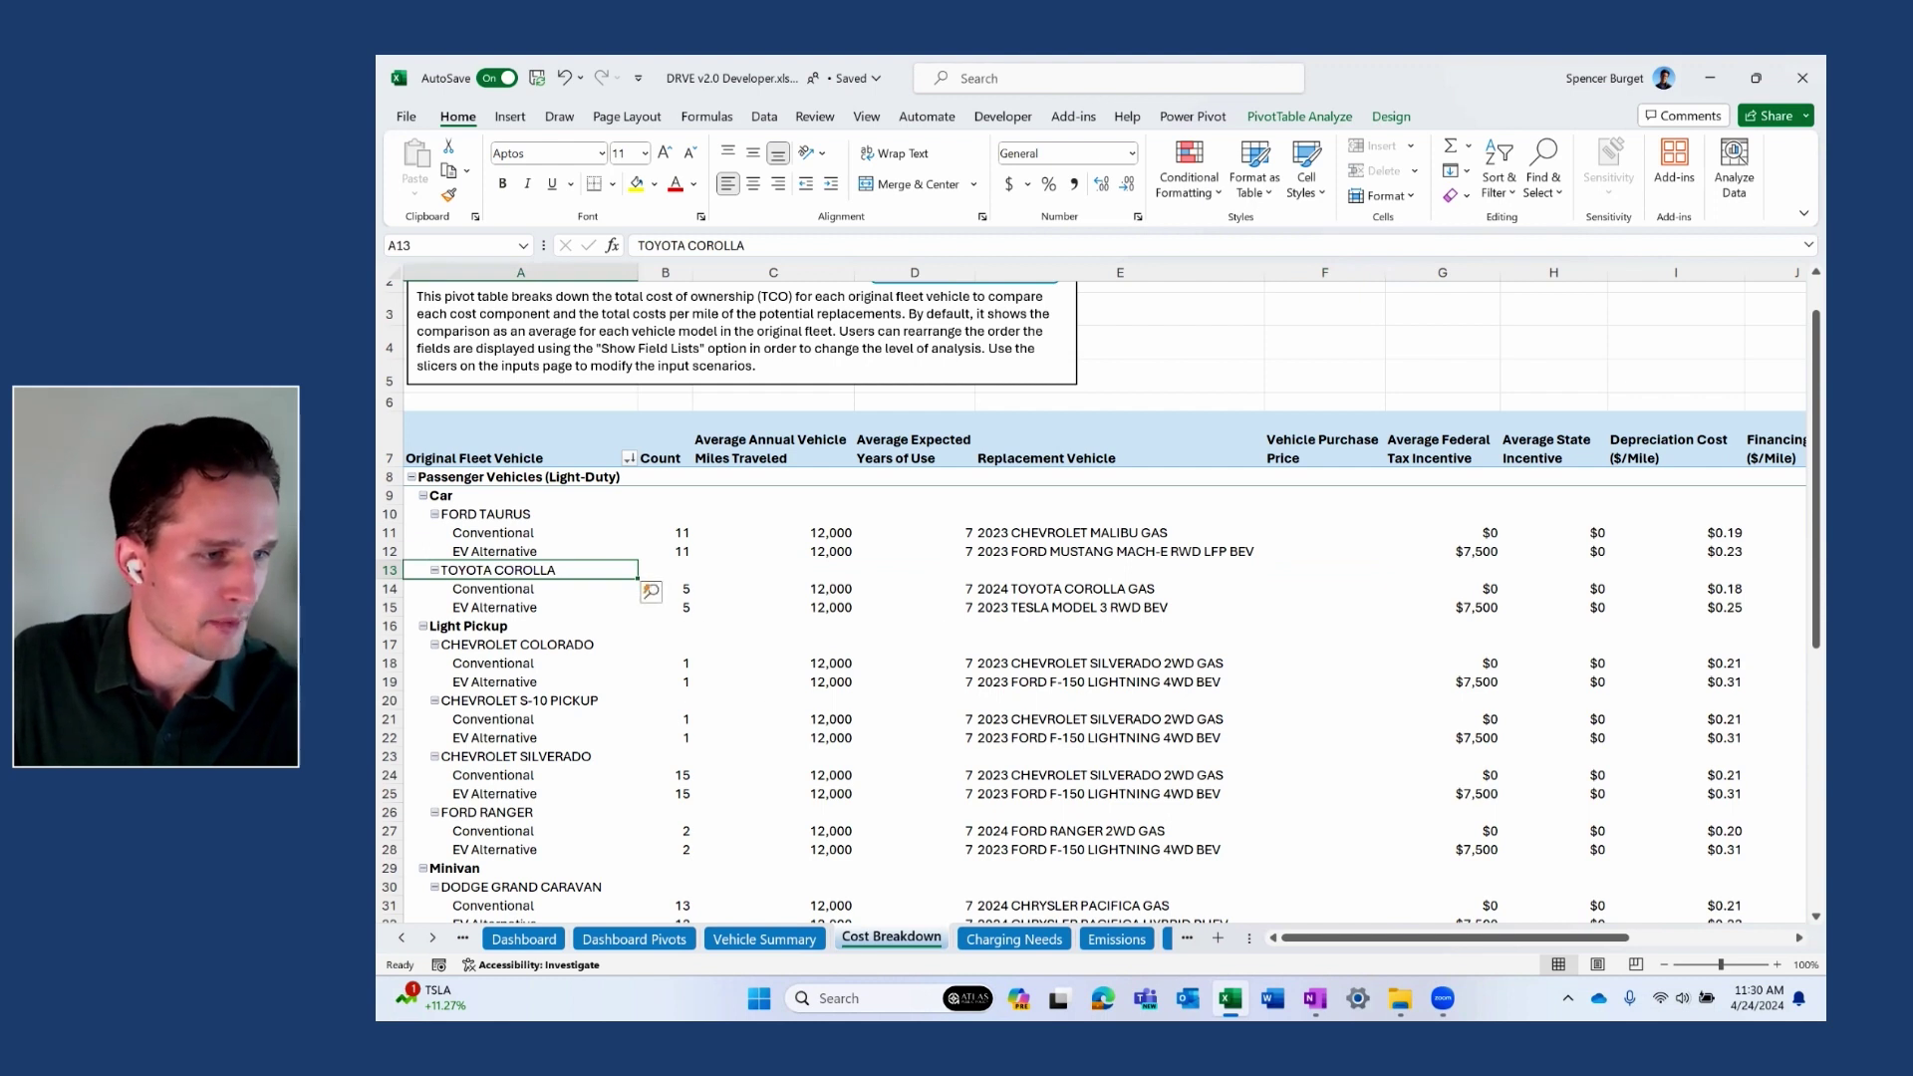
pyautogui.click(675, 589)
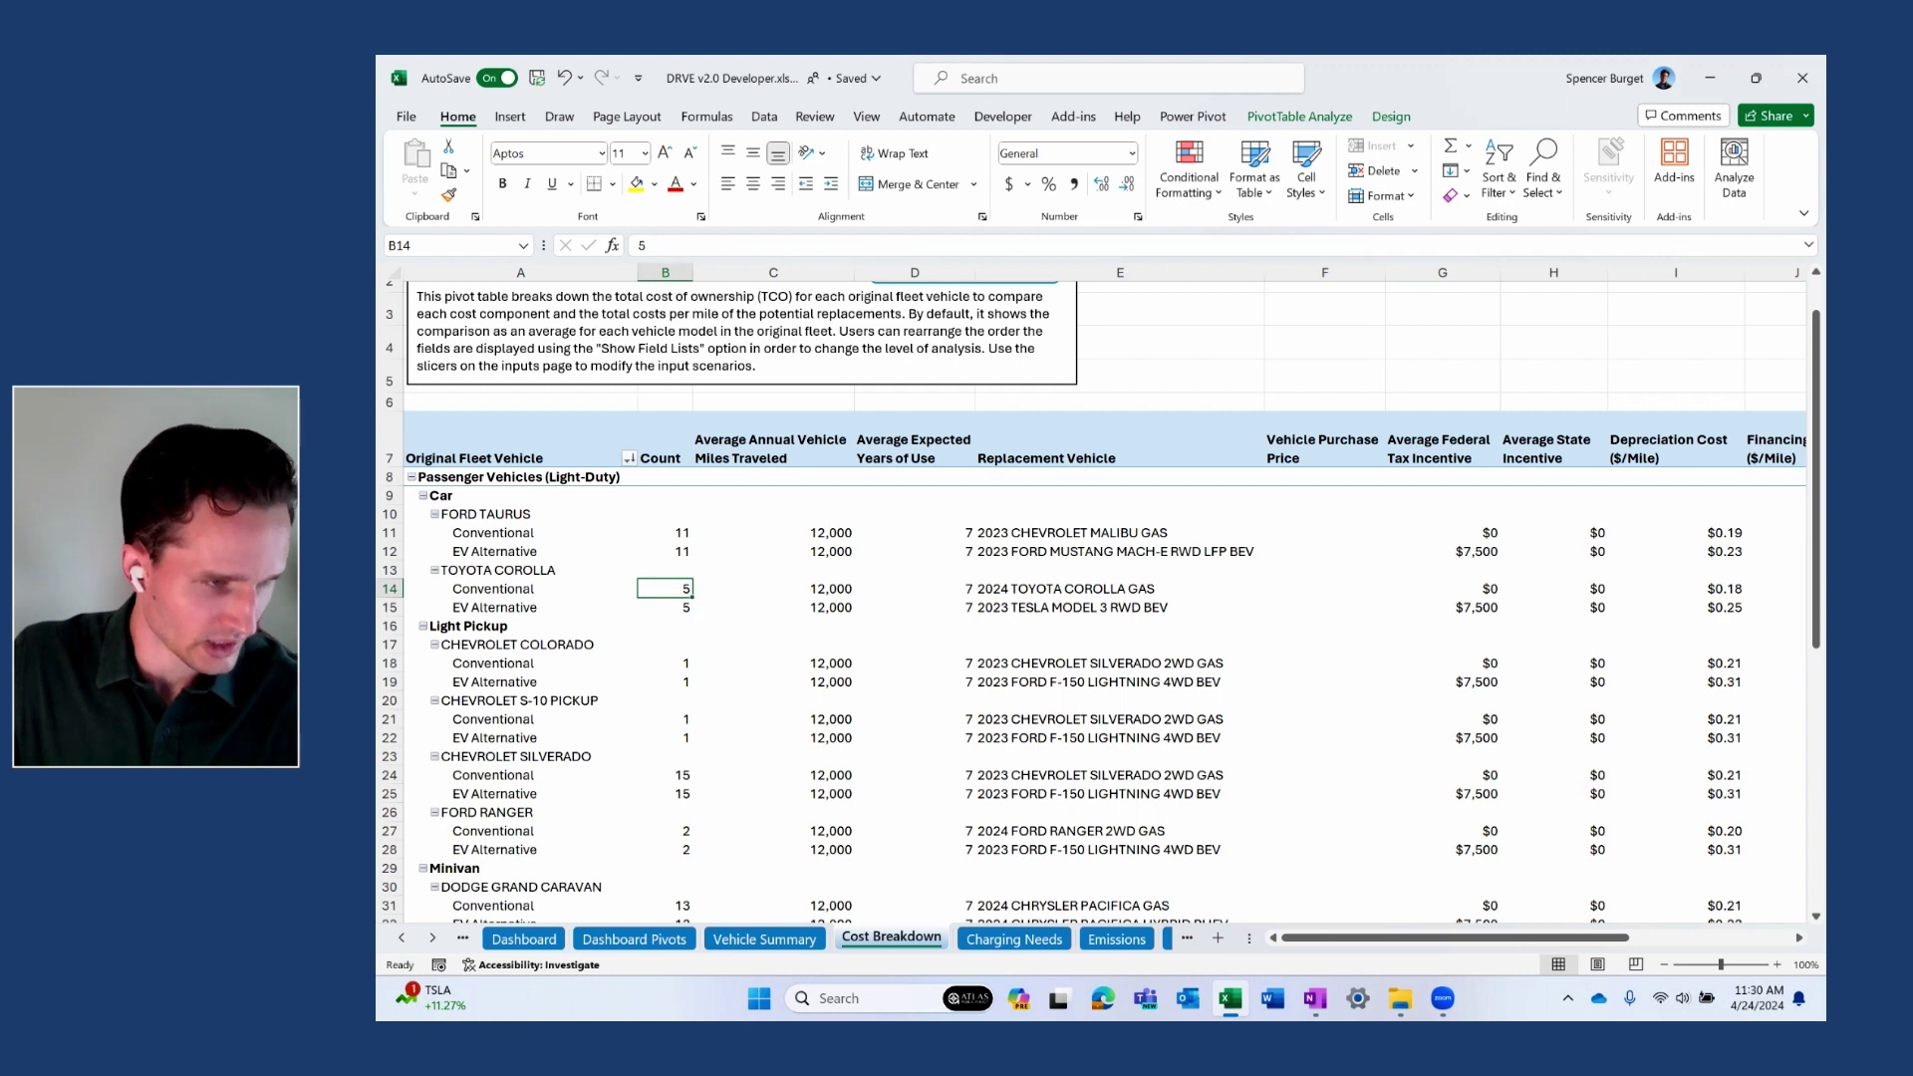
pyautogui.click(1106, 589)
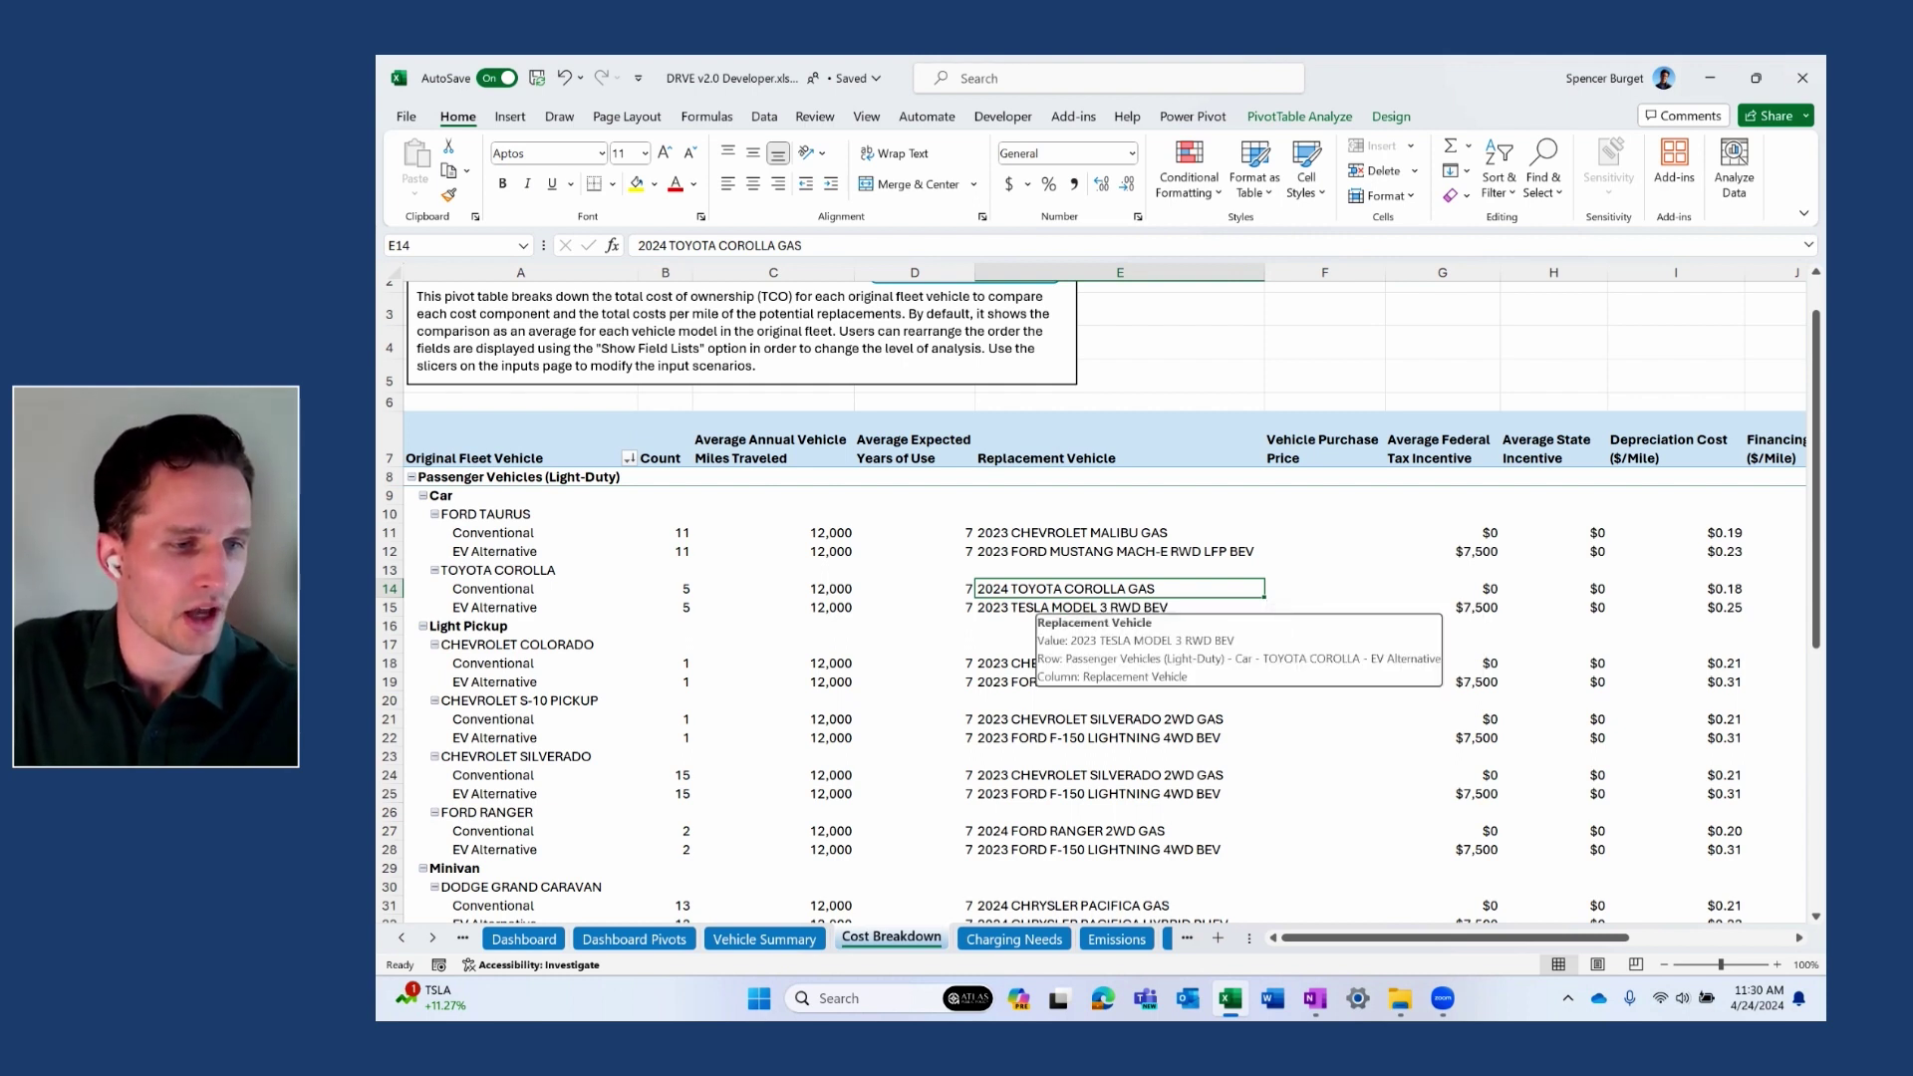
pyautogui.click(1036, 607)
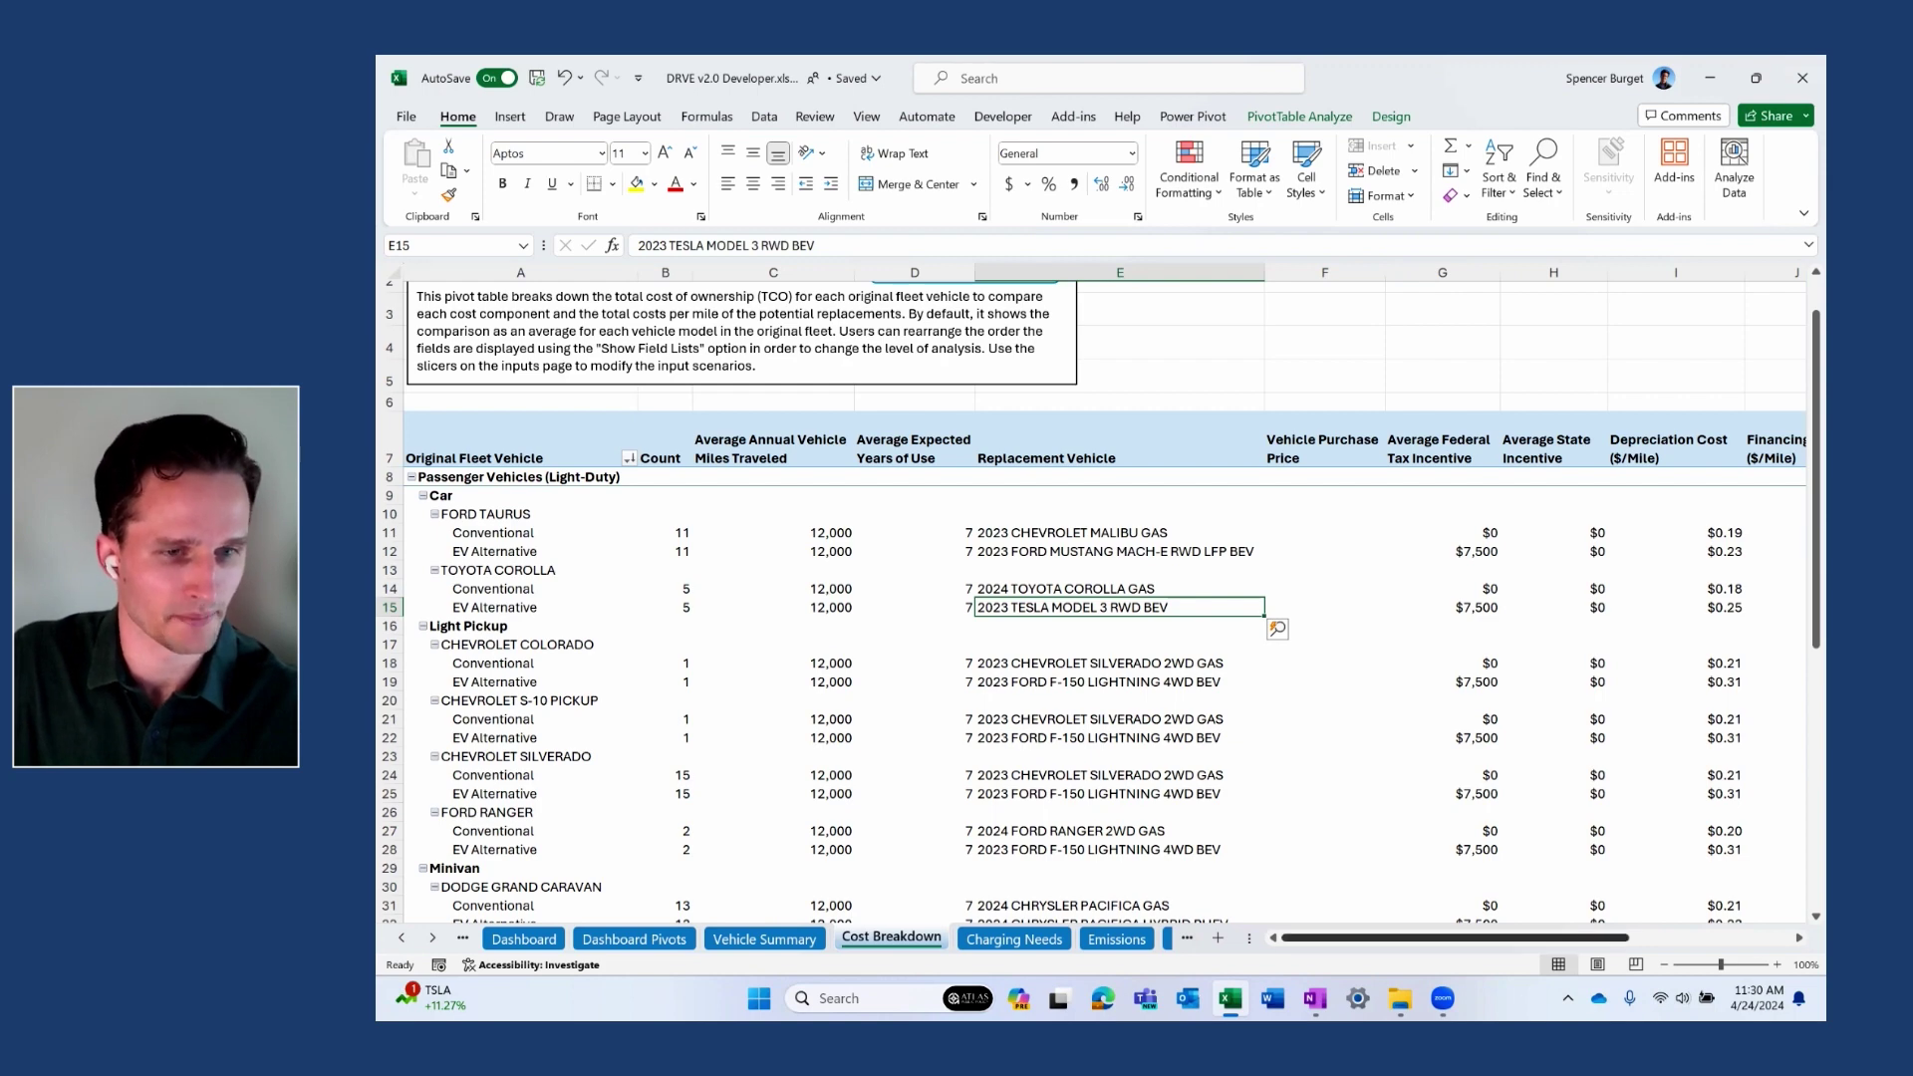
# Examine the average federal tax incentive and state incentive for the Toyota Corolla's EV replacement, the 2023 Tesla Model 3 RWD.
pyautogui.moveTo(1408, 937); pyautogui.dragTo(1458, 937)
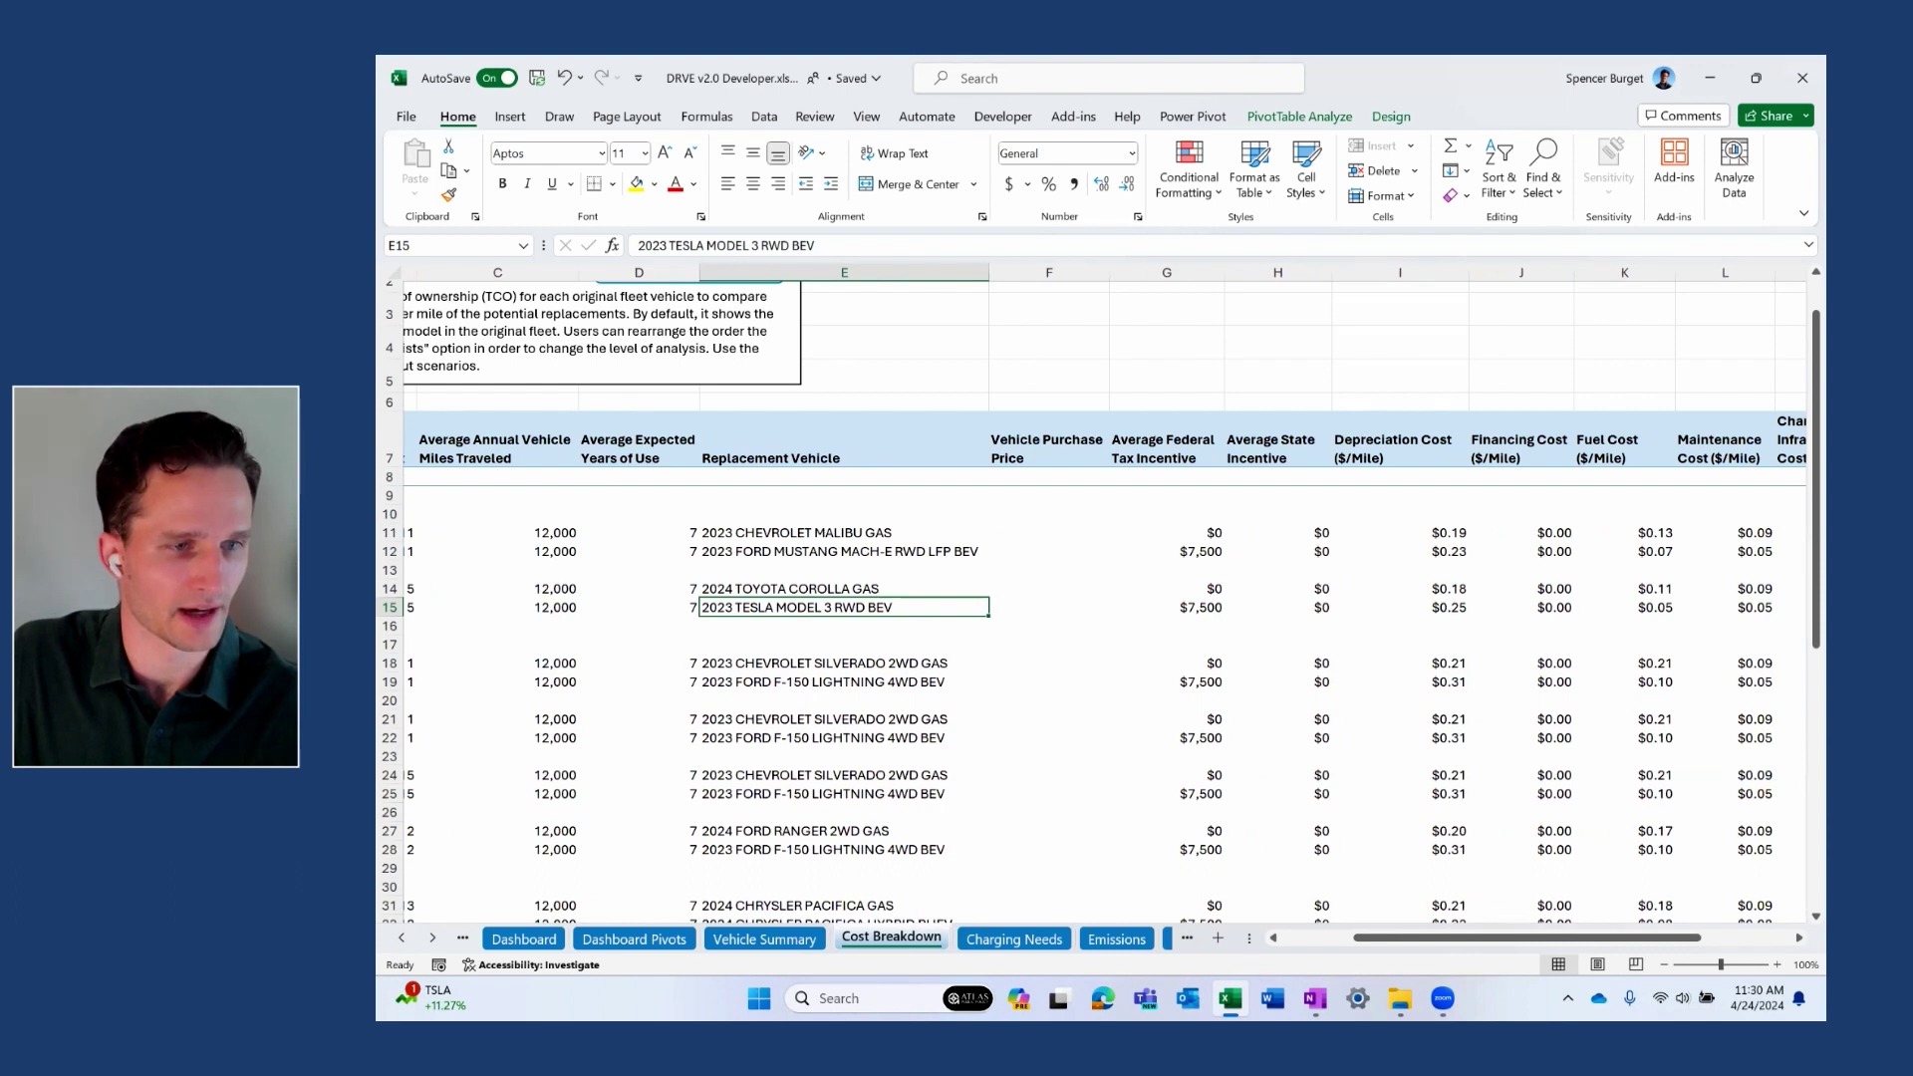
pyautogui.click(1186, 606)
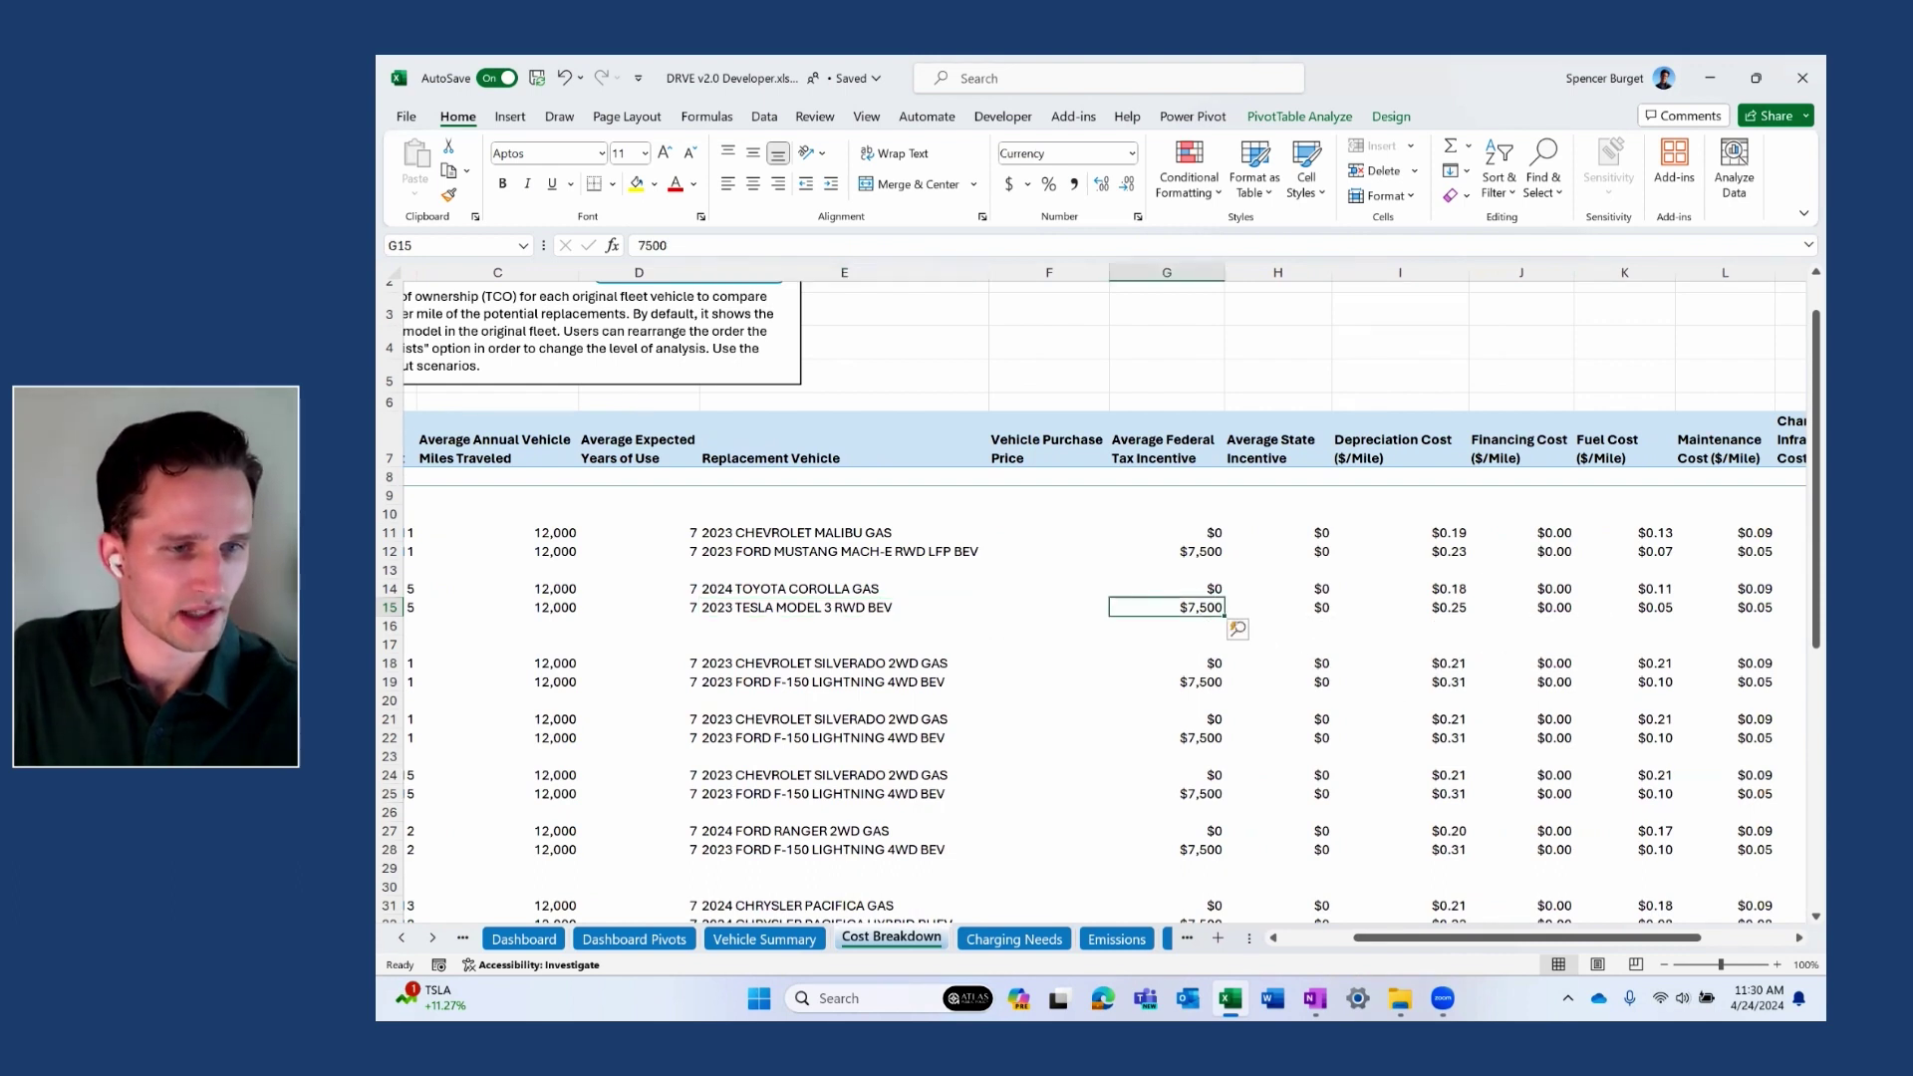
pyautogui.click(1285, 606)
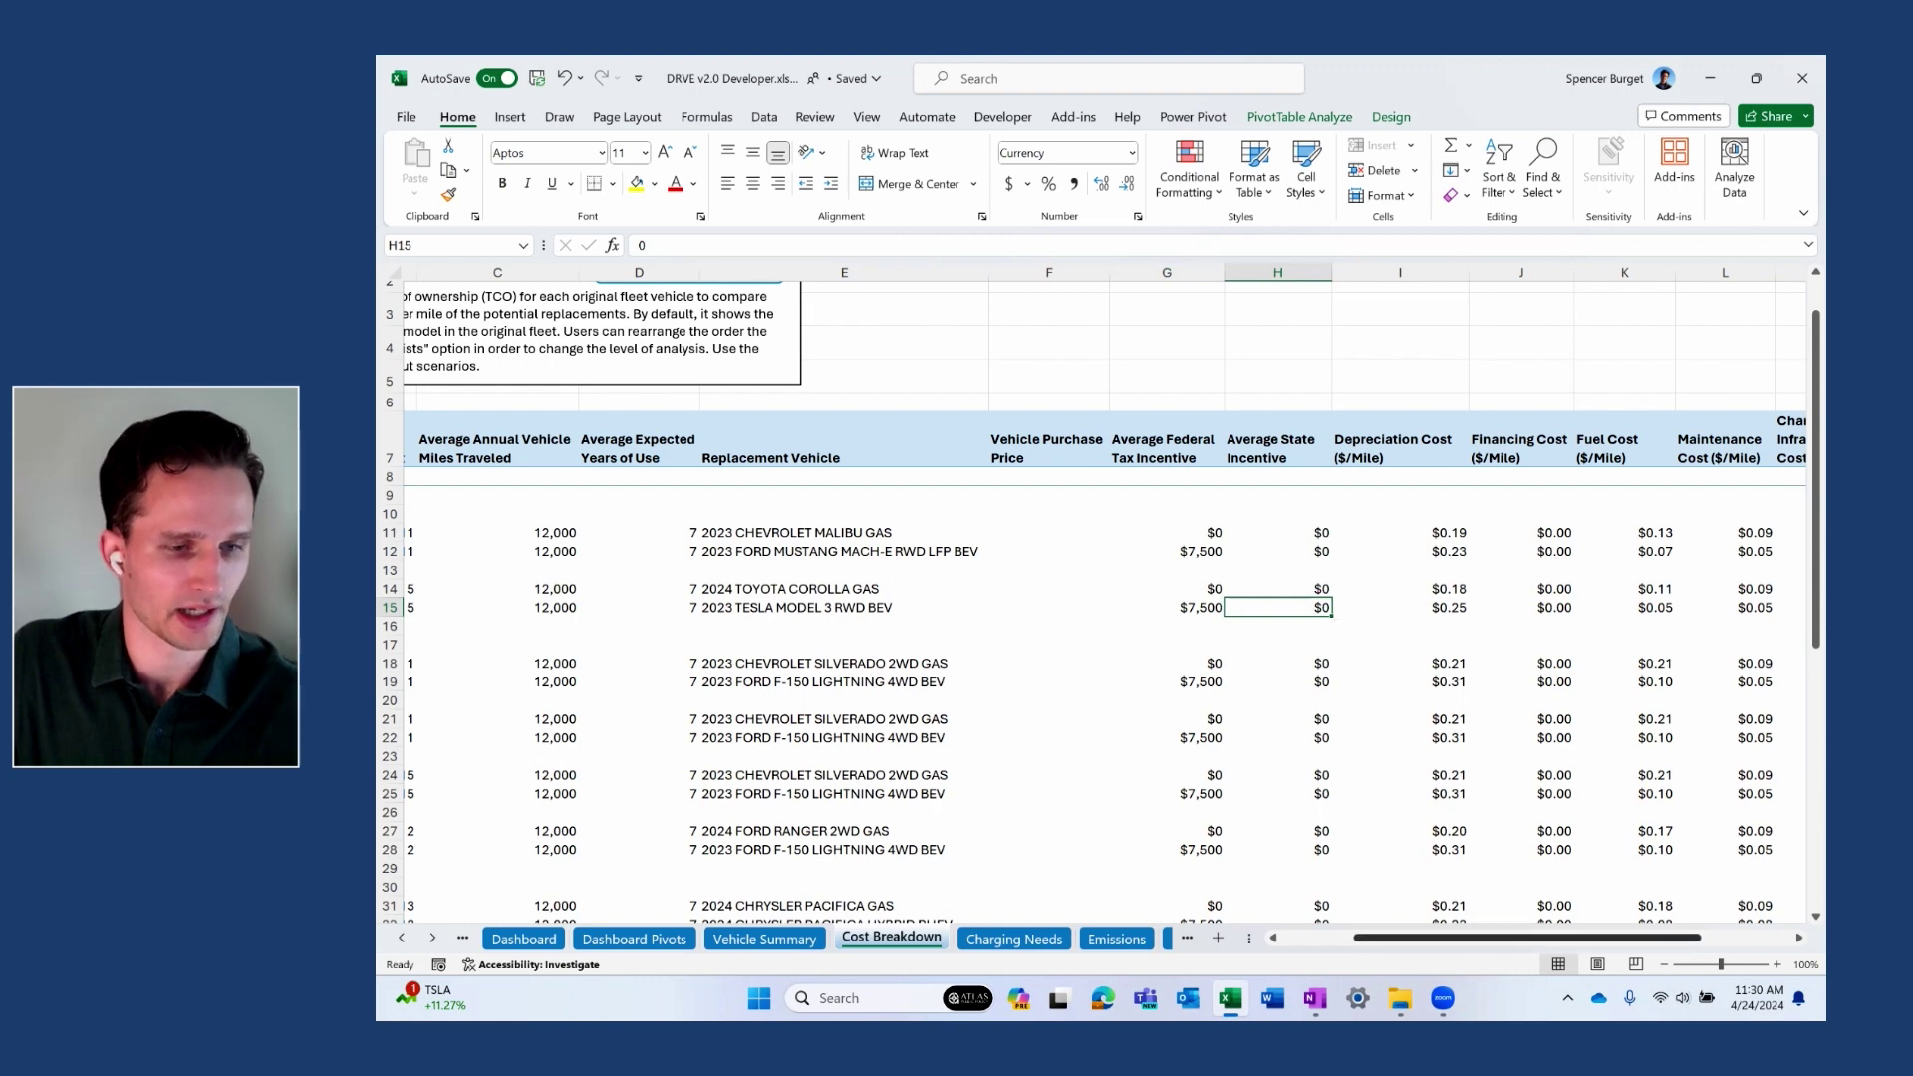
# Compare the depreciation and financing costs per mile of the Toyota Corolla's conventional replacement and its EV alternative.
pyautogui.moveTo(1393, 937); pyautogui.dragTo(1484, 937)
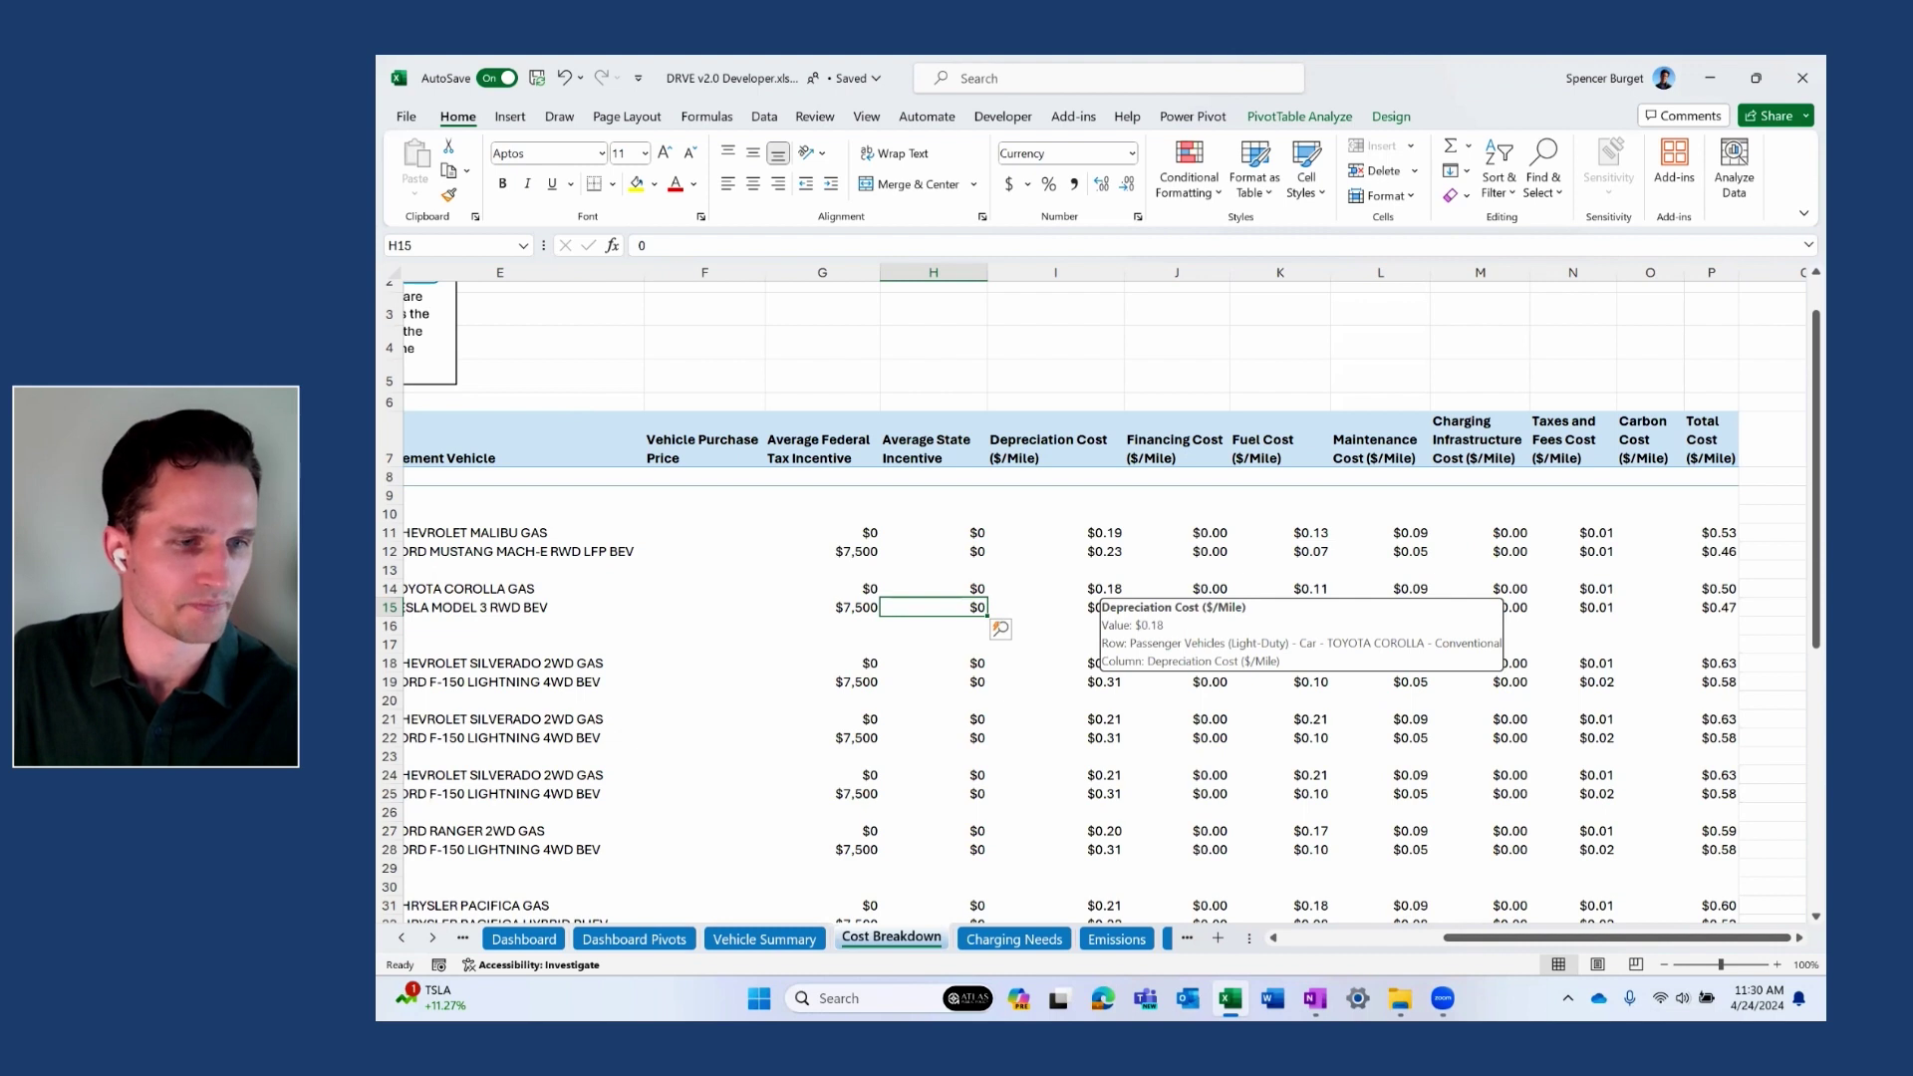
pyautogui.click(1098, 588)
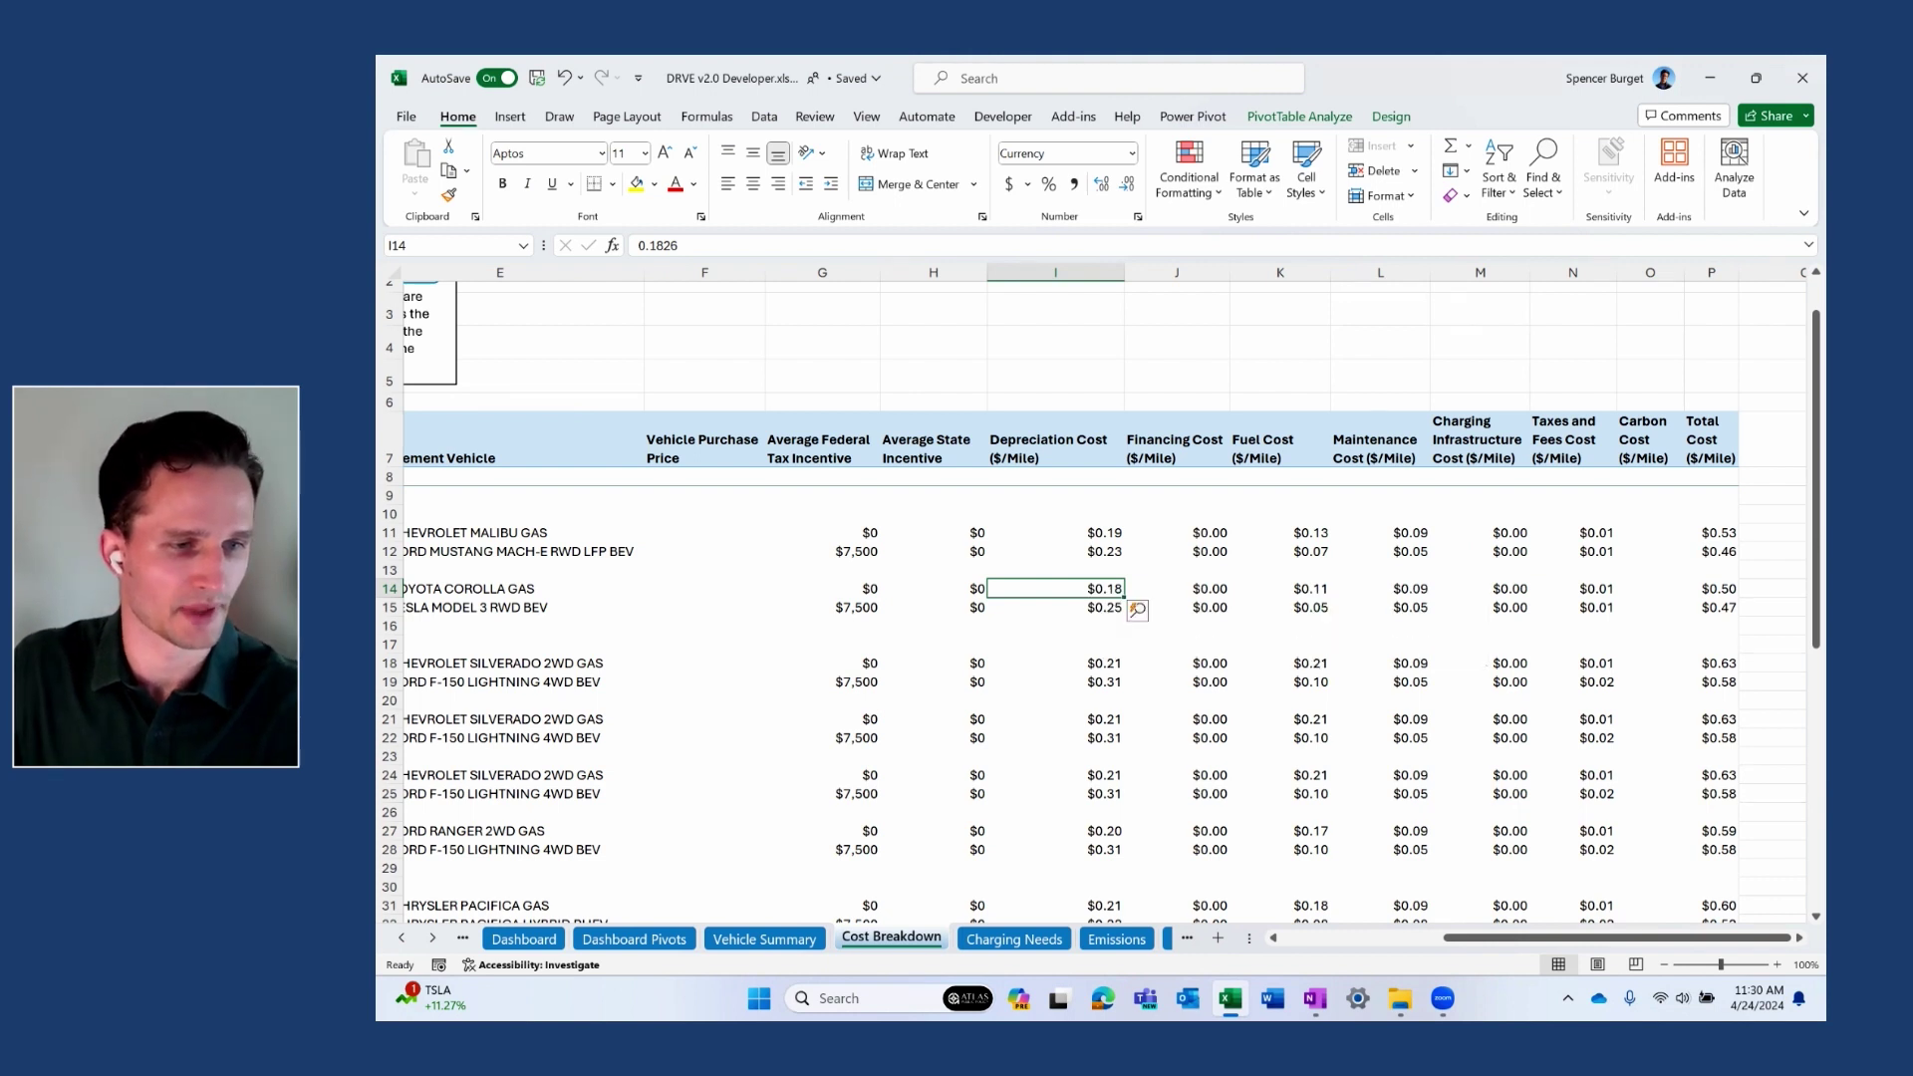
pyautogui.click(1106, 608)
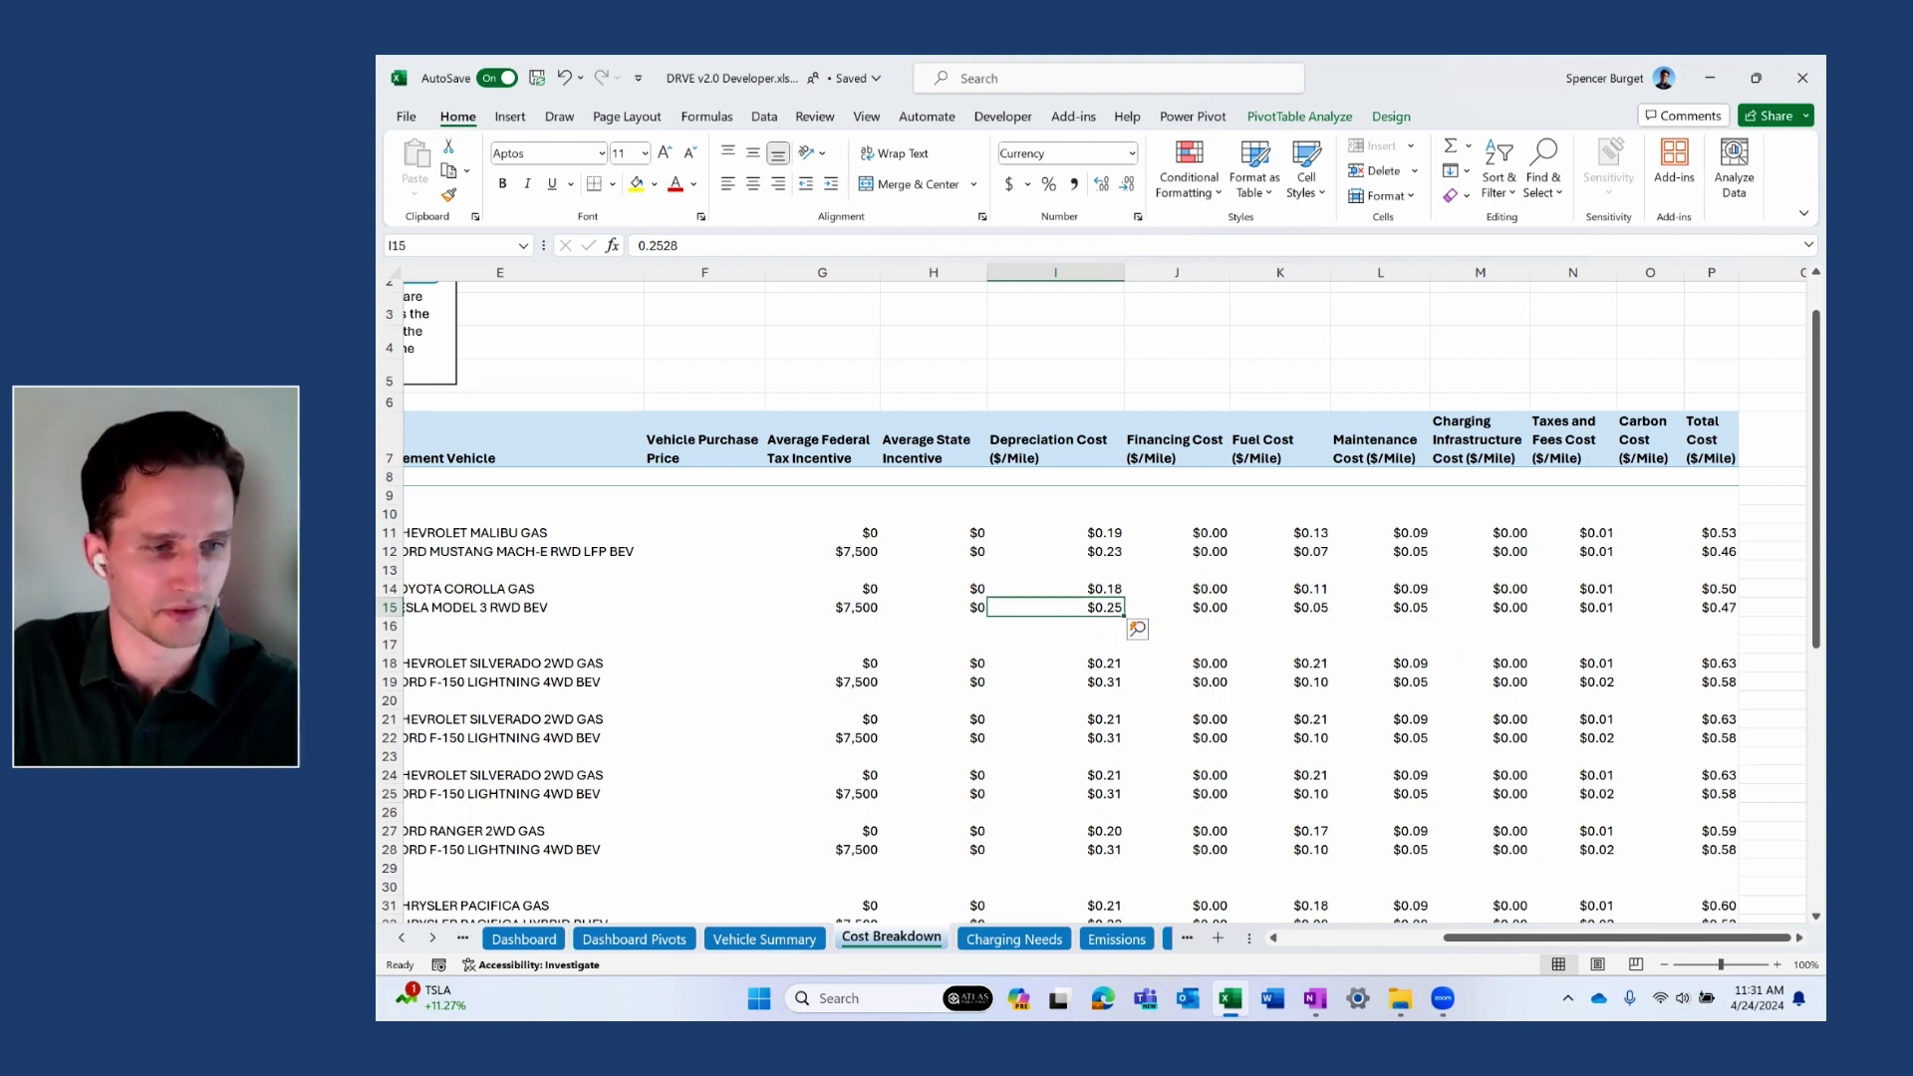
pyautogui.click(1179, 607)
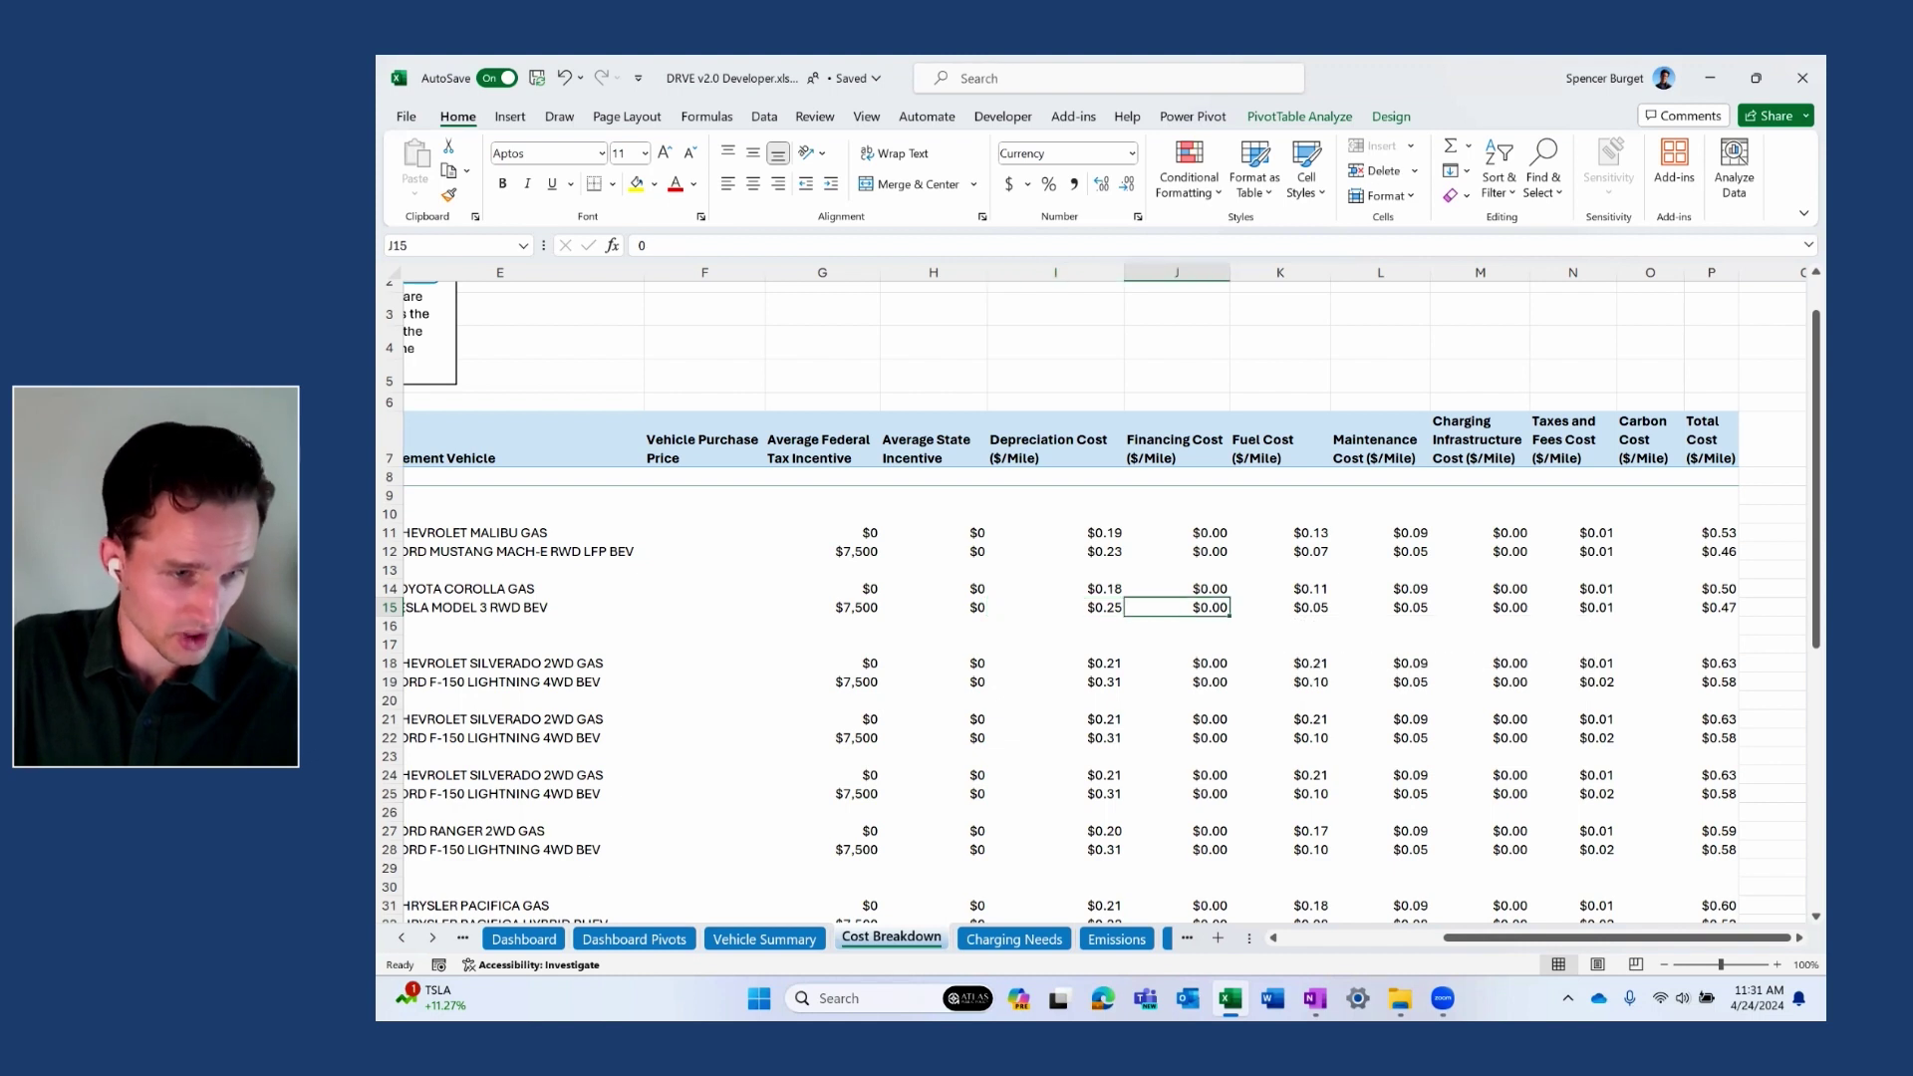
pyautogui.click(1177, 588)
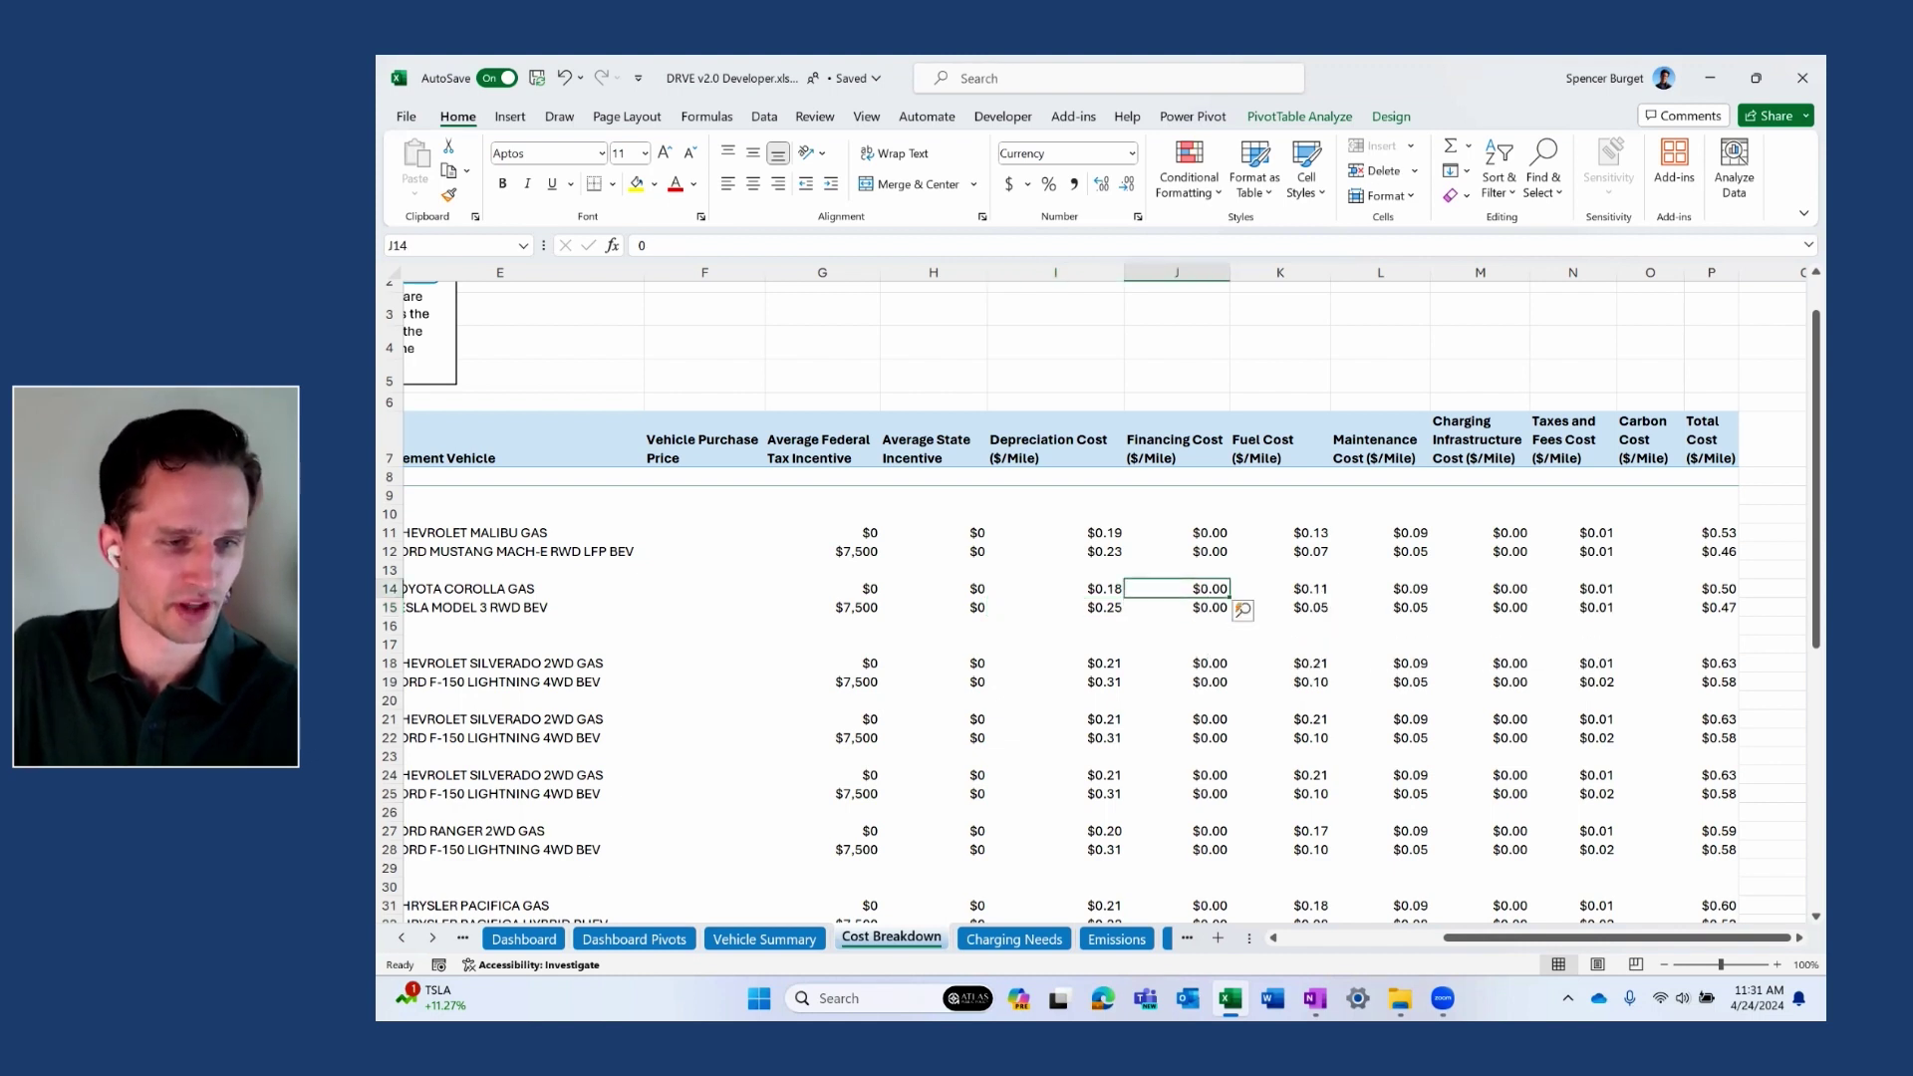
pyautogui.click(1199, 607)
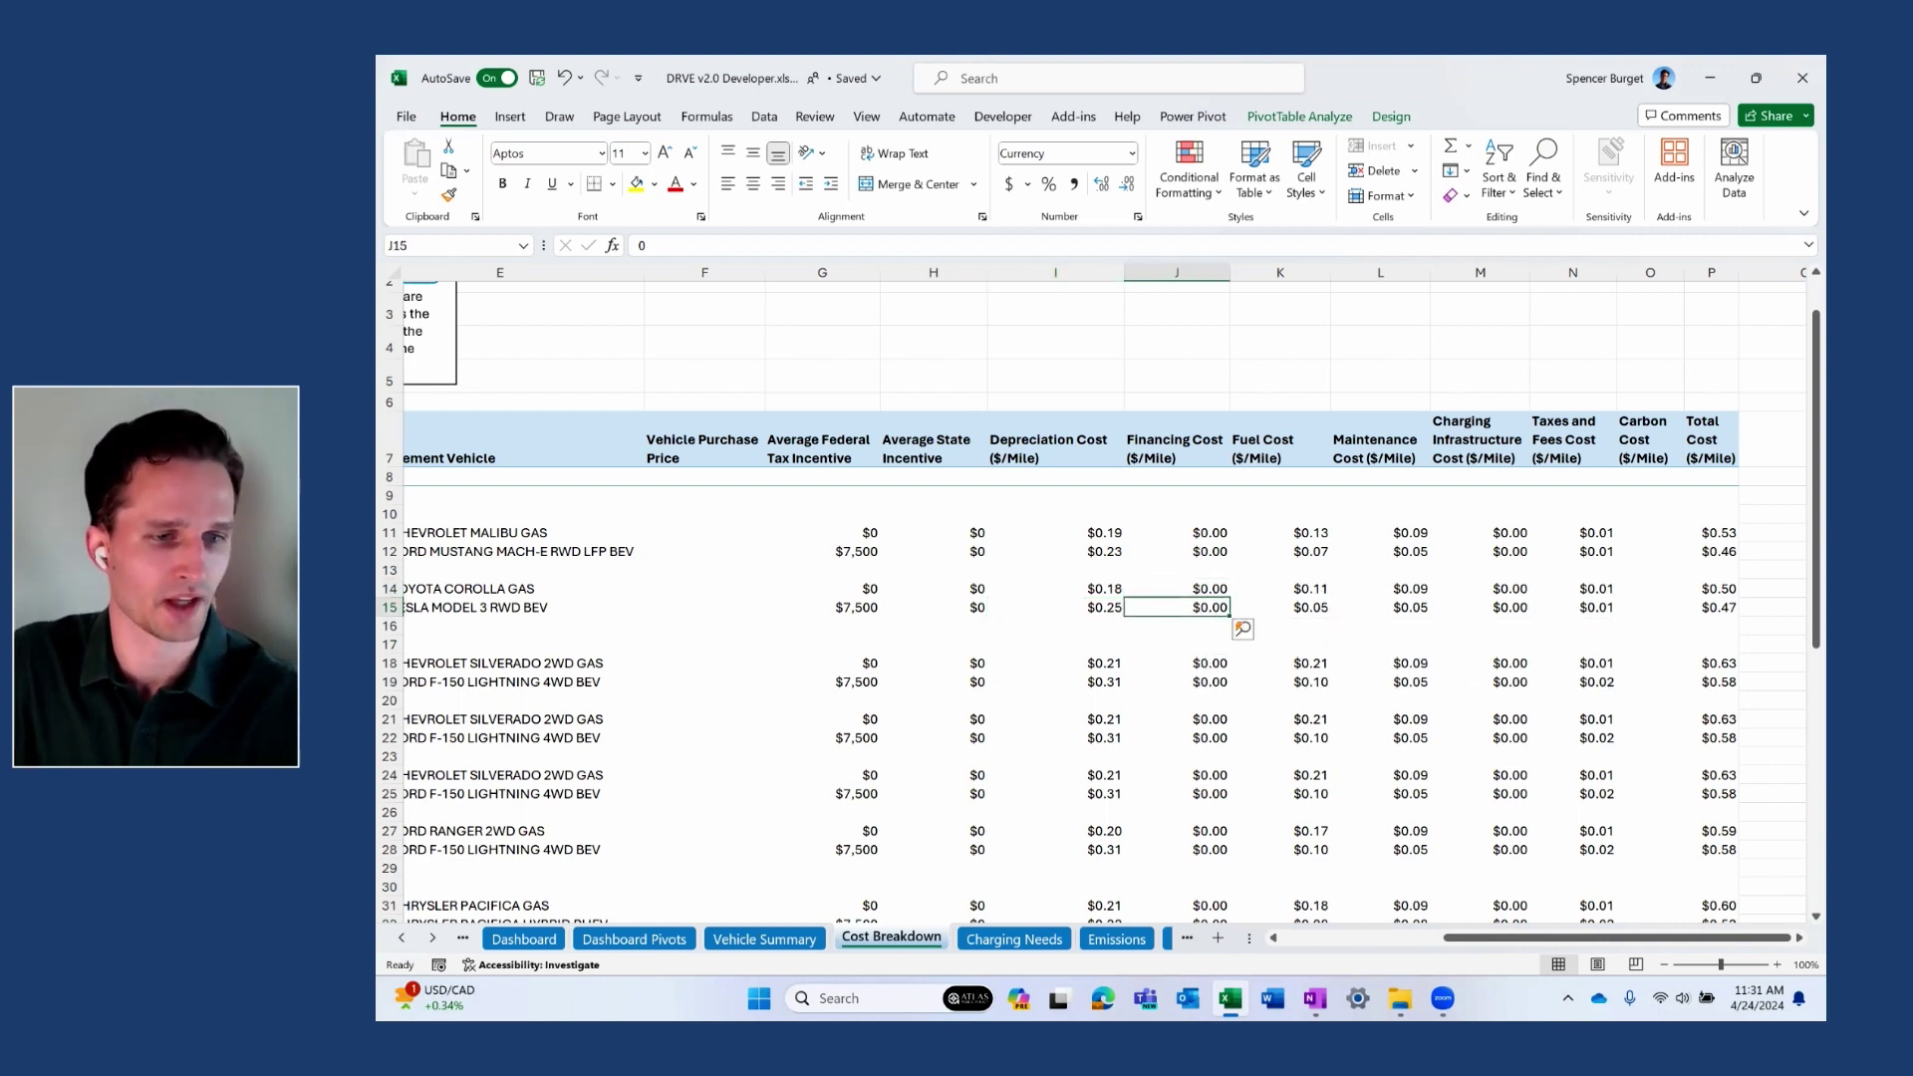
# Compare the fuel and maintenance costs per mile between the Toyota Corolla's conventional and EV replacement rows.
pyautogui.click(1281, 588)
pyautogui.click(1281, 607)
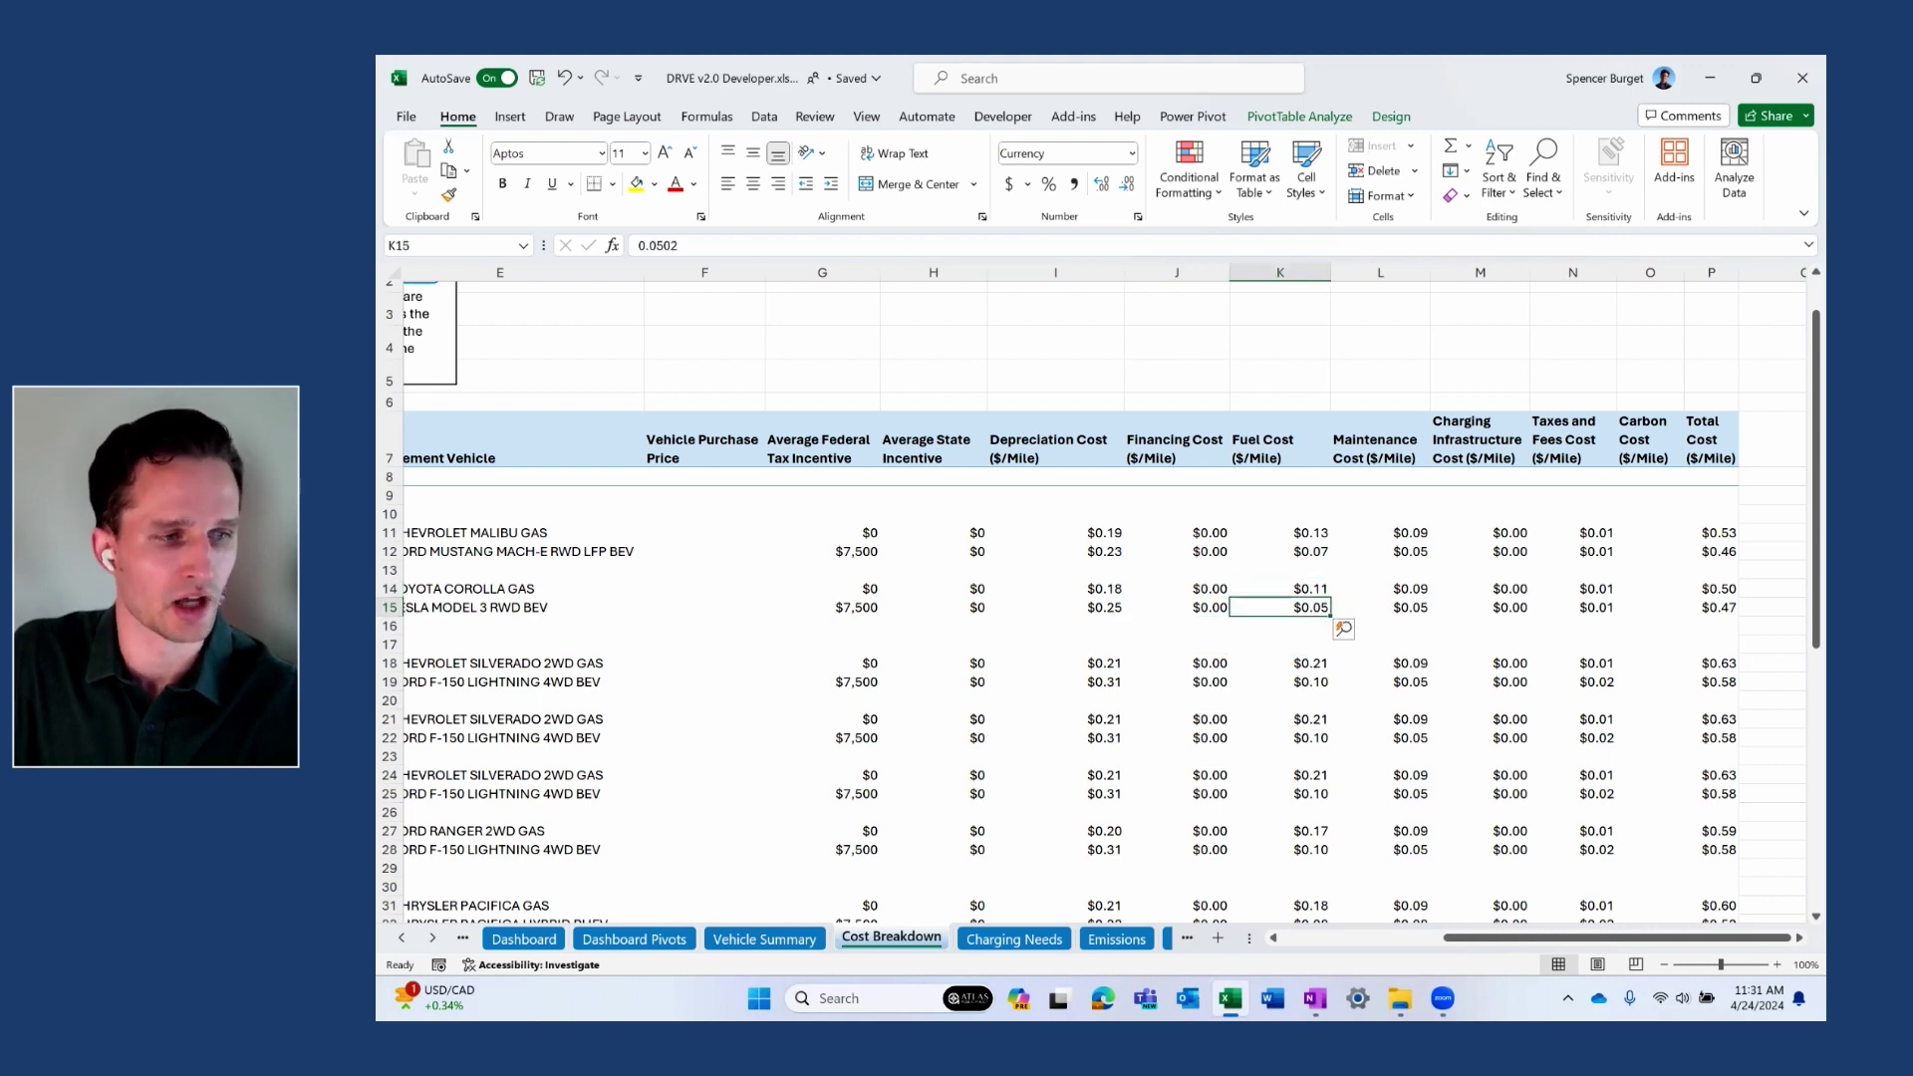
pyautogui.click(1381, 607)
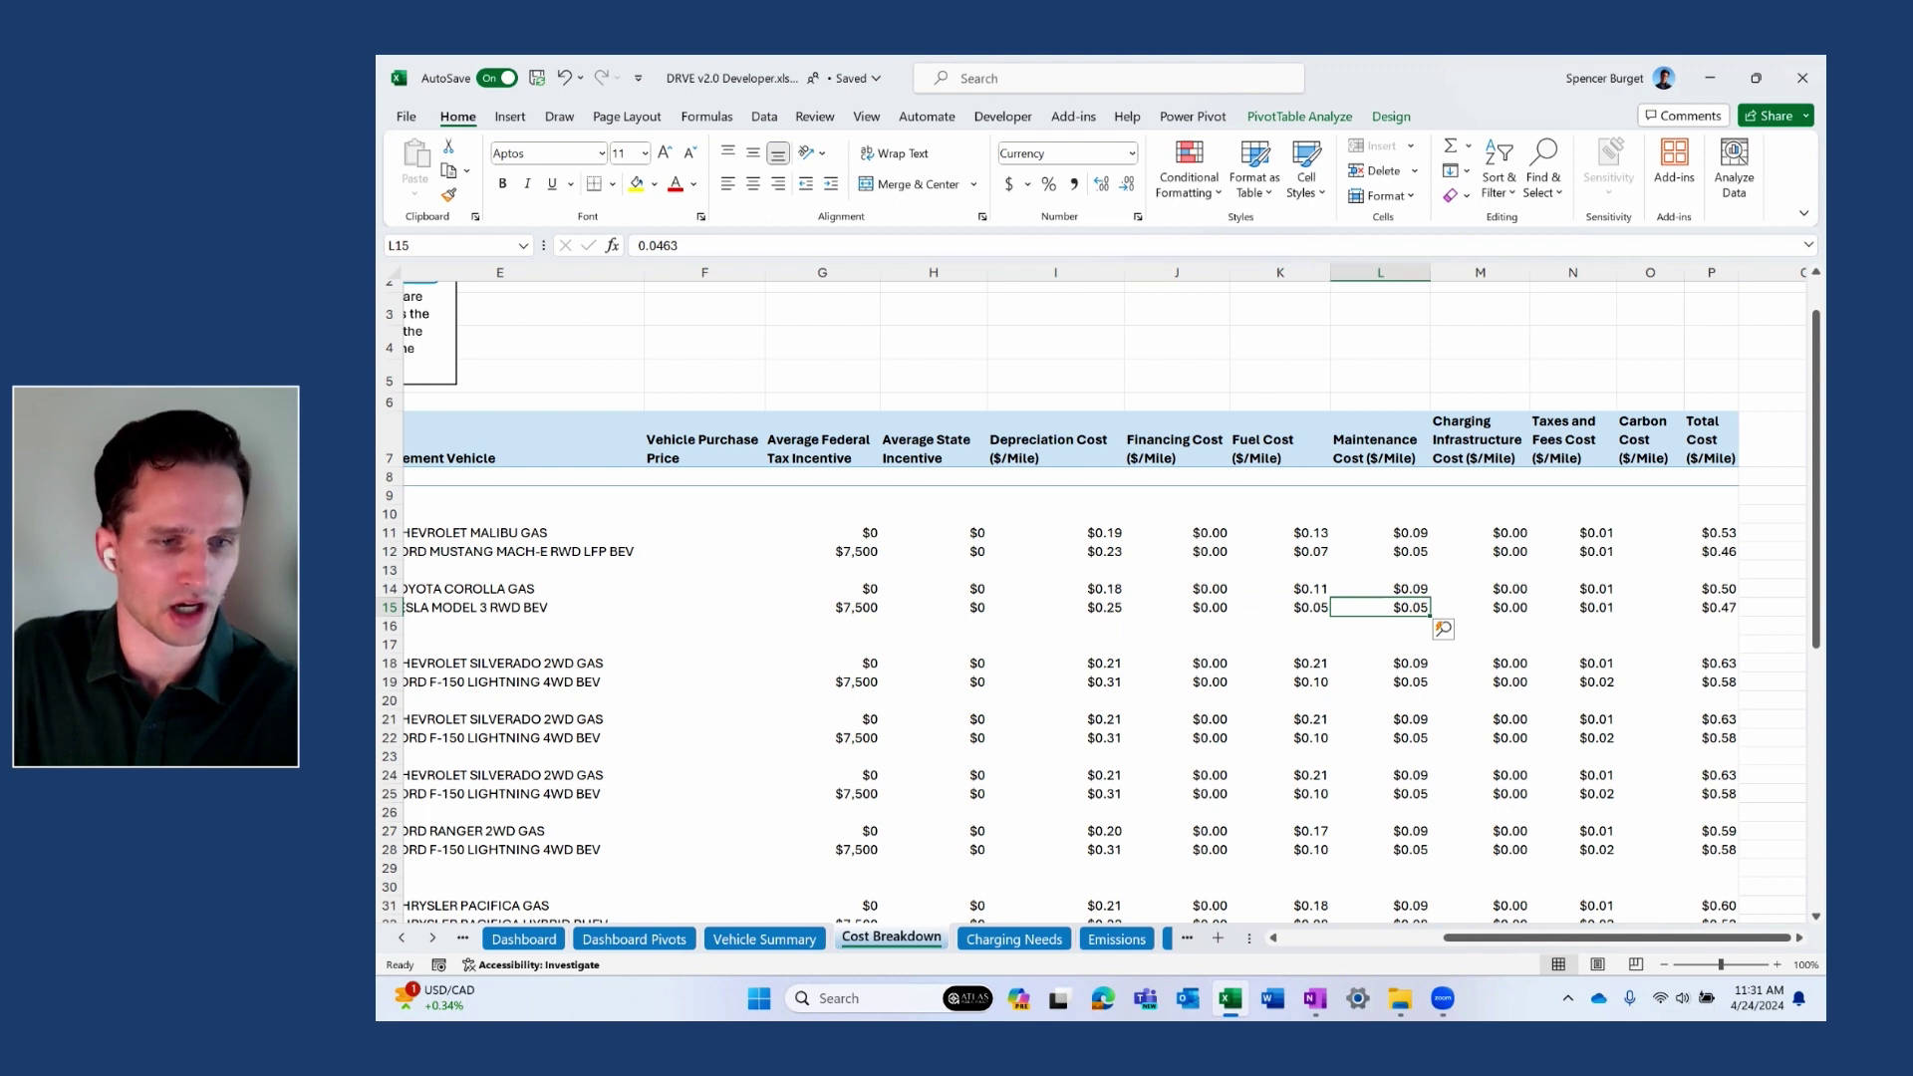
pyautogui.click(1380, 589)
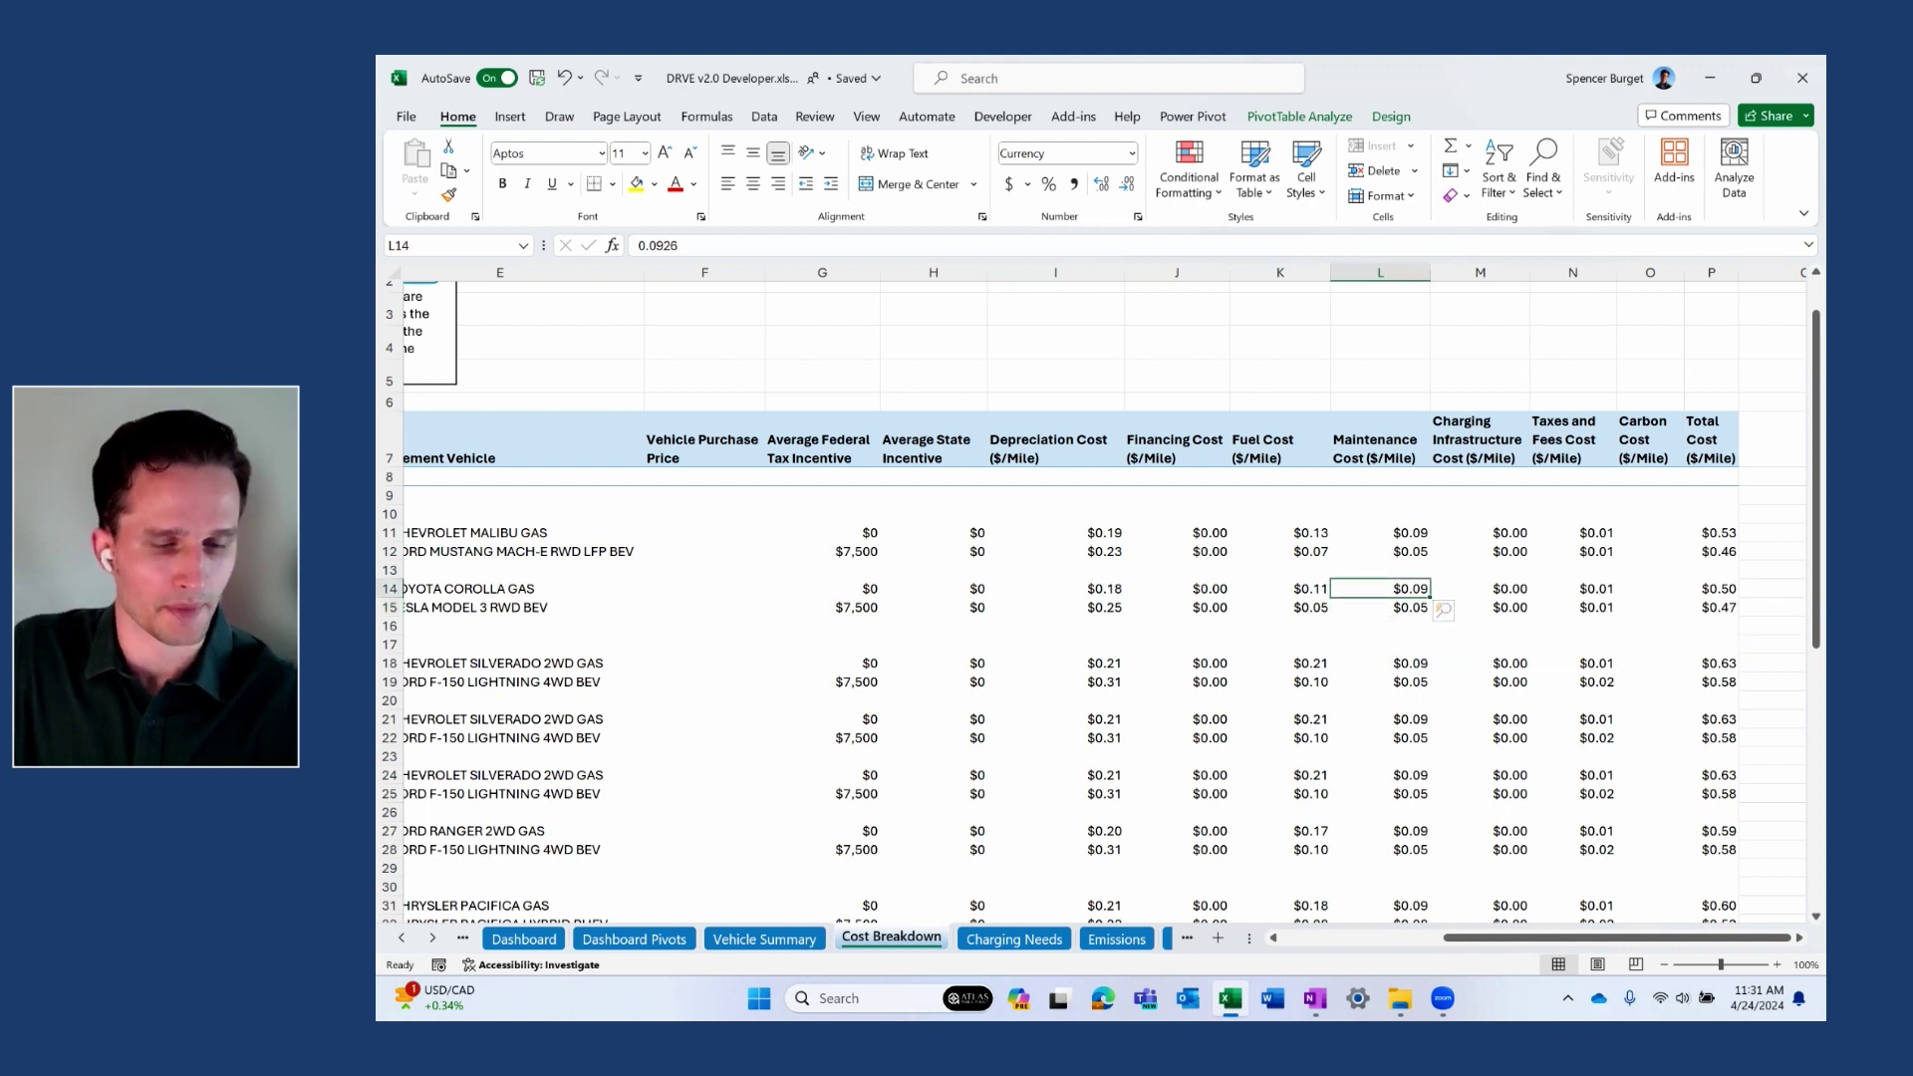
# Check the charging infrastructure cost and the taxes and fees cost per mile for both Toyota Corolla replacement options.
pyautogui.click(1489, 608)
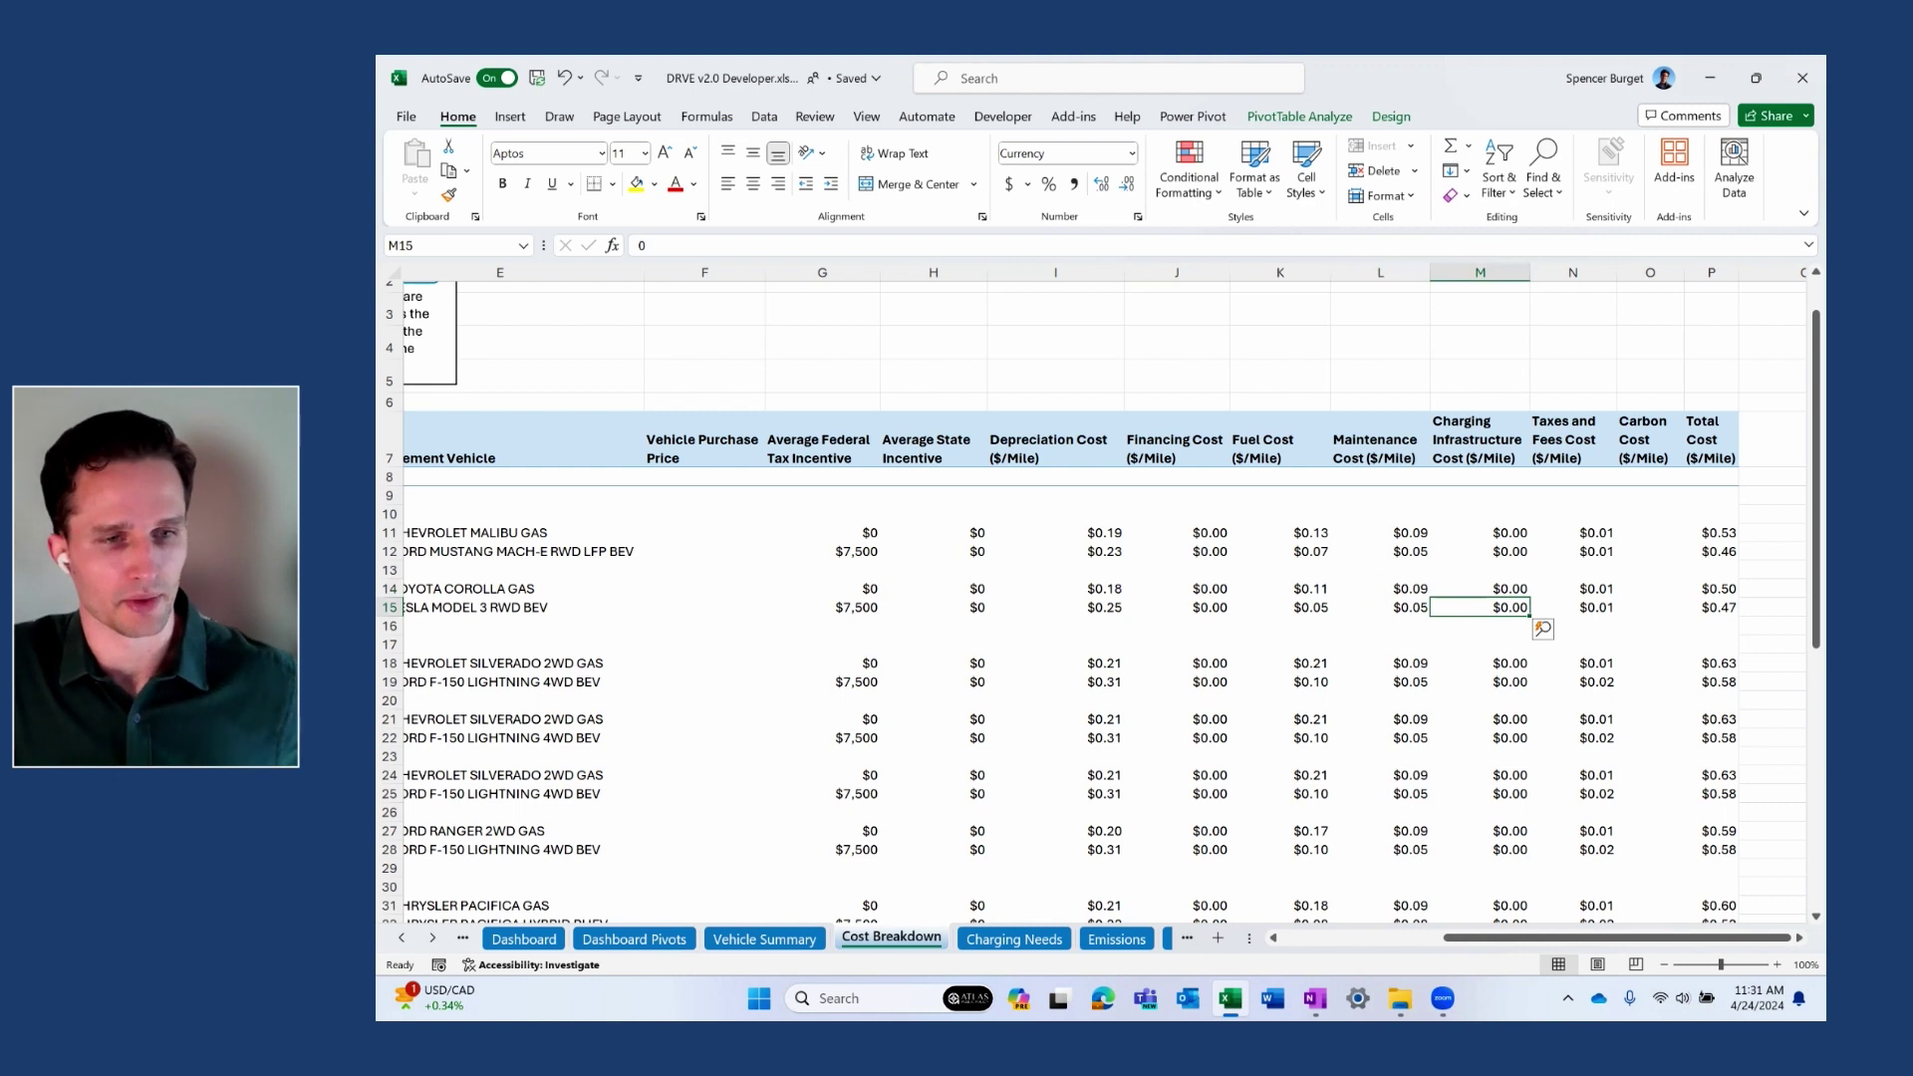
pyautogui.click(1483, 589)
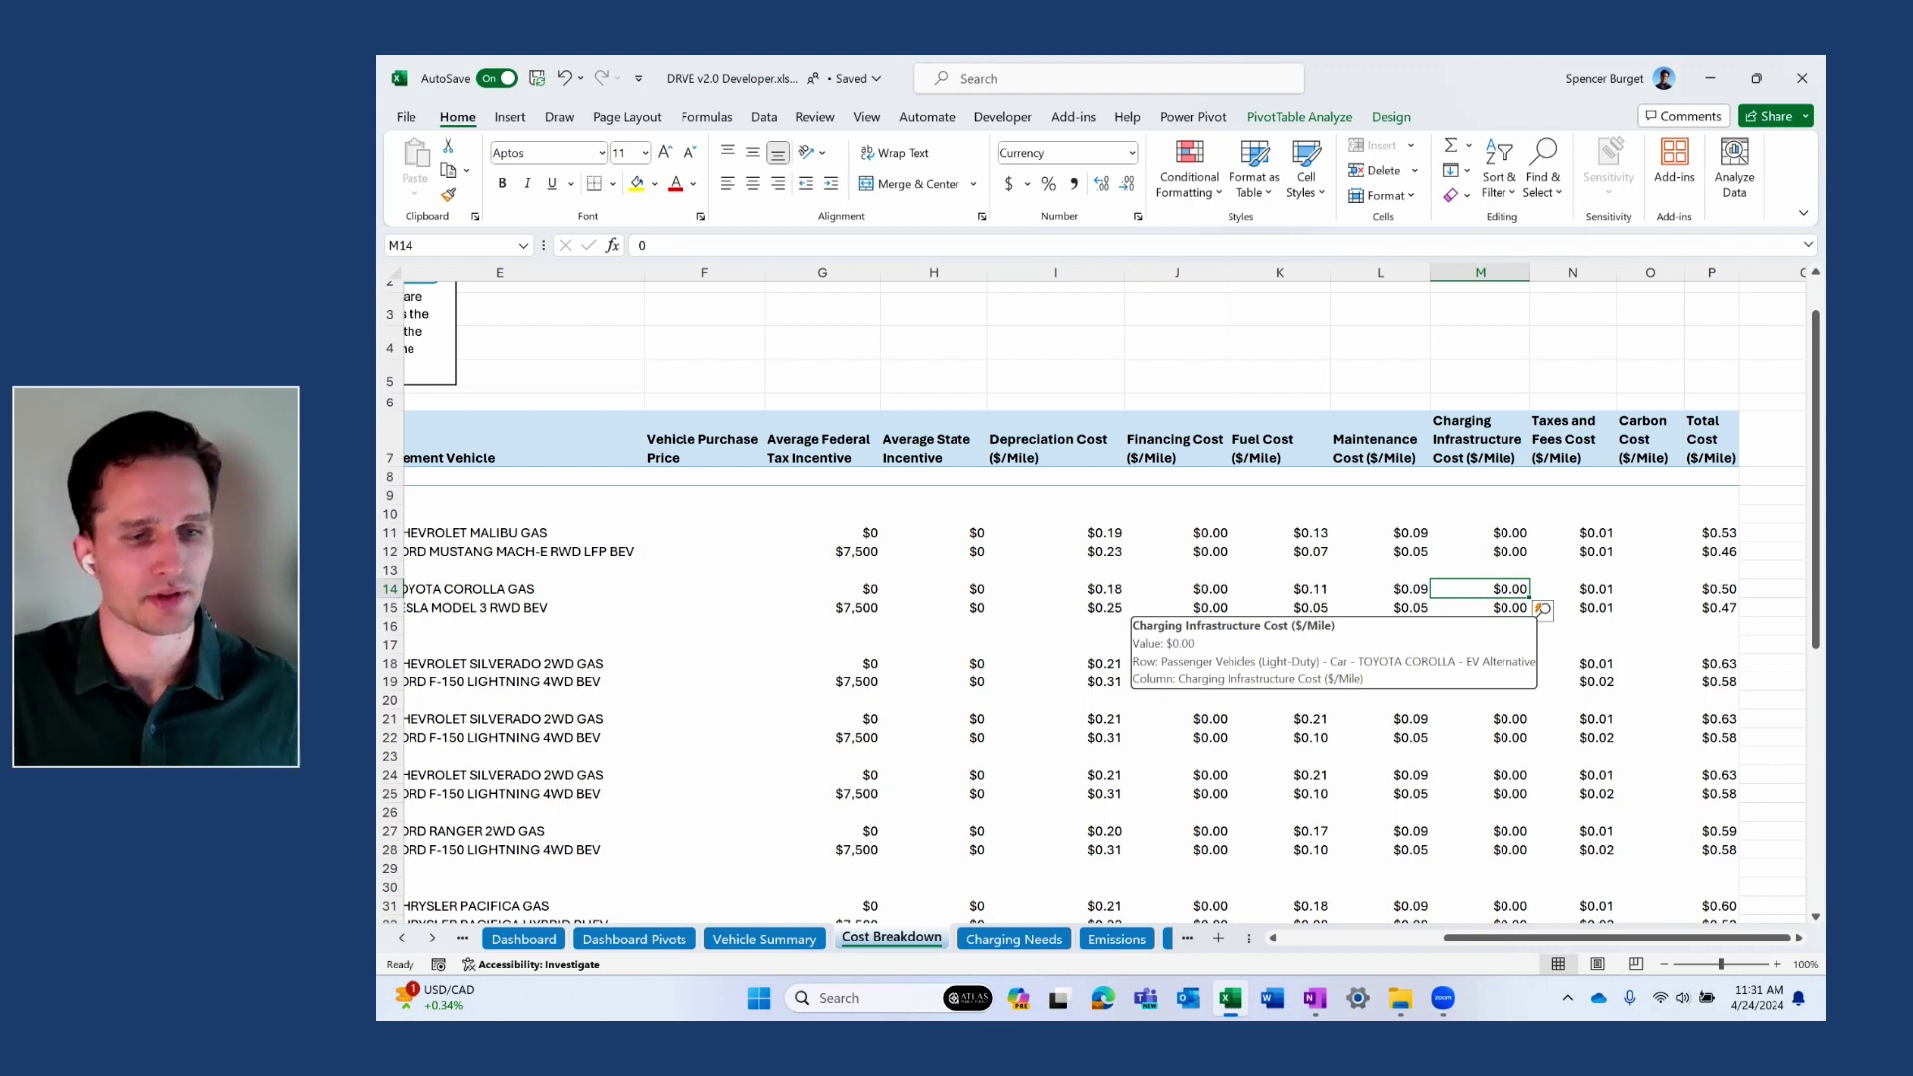
pyautogui.press('Down')
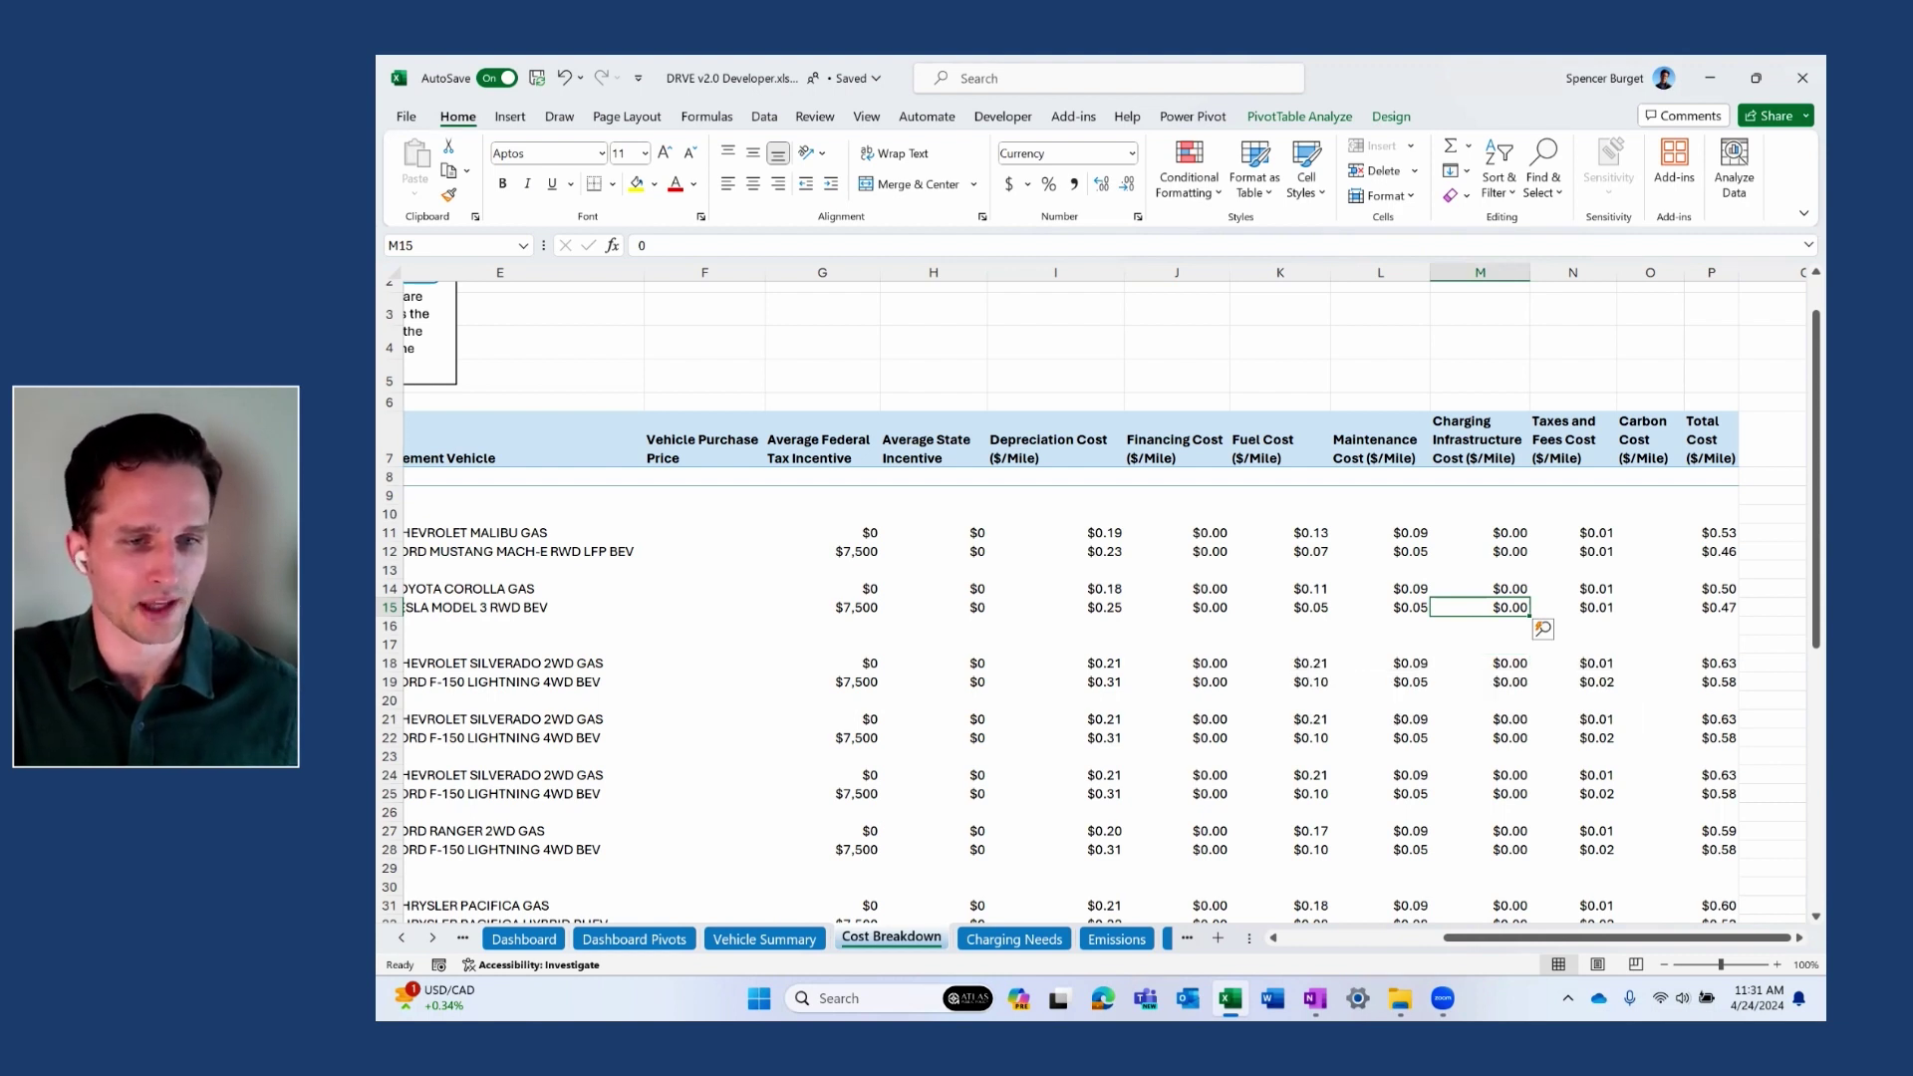
pyautogui.press('Right')
pyautogui.click(1573, 589)
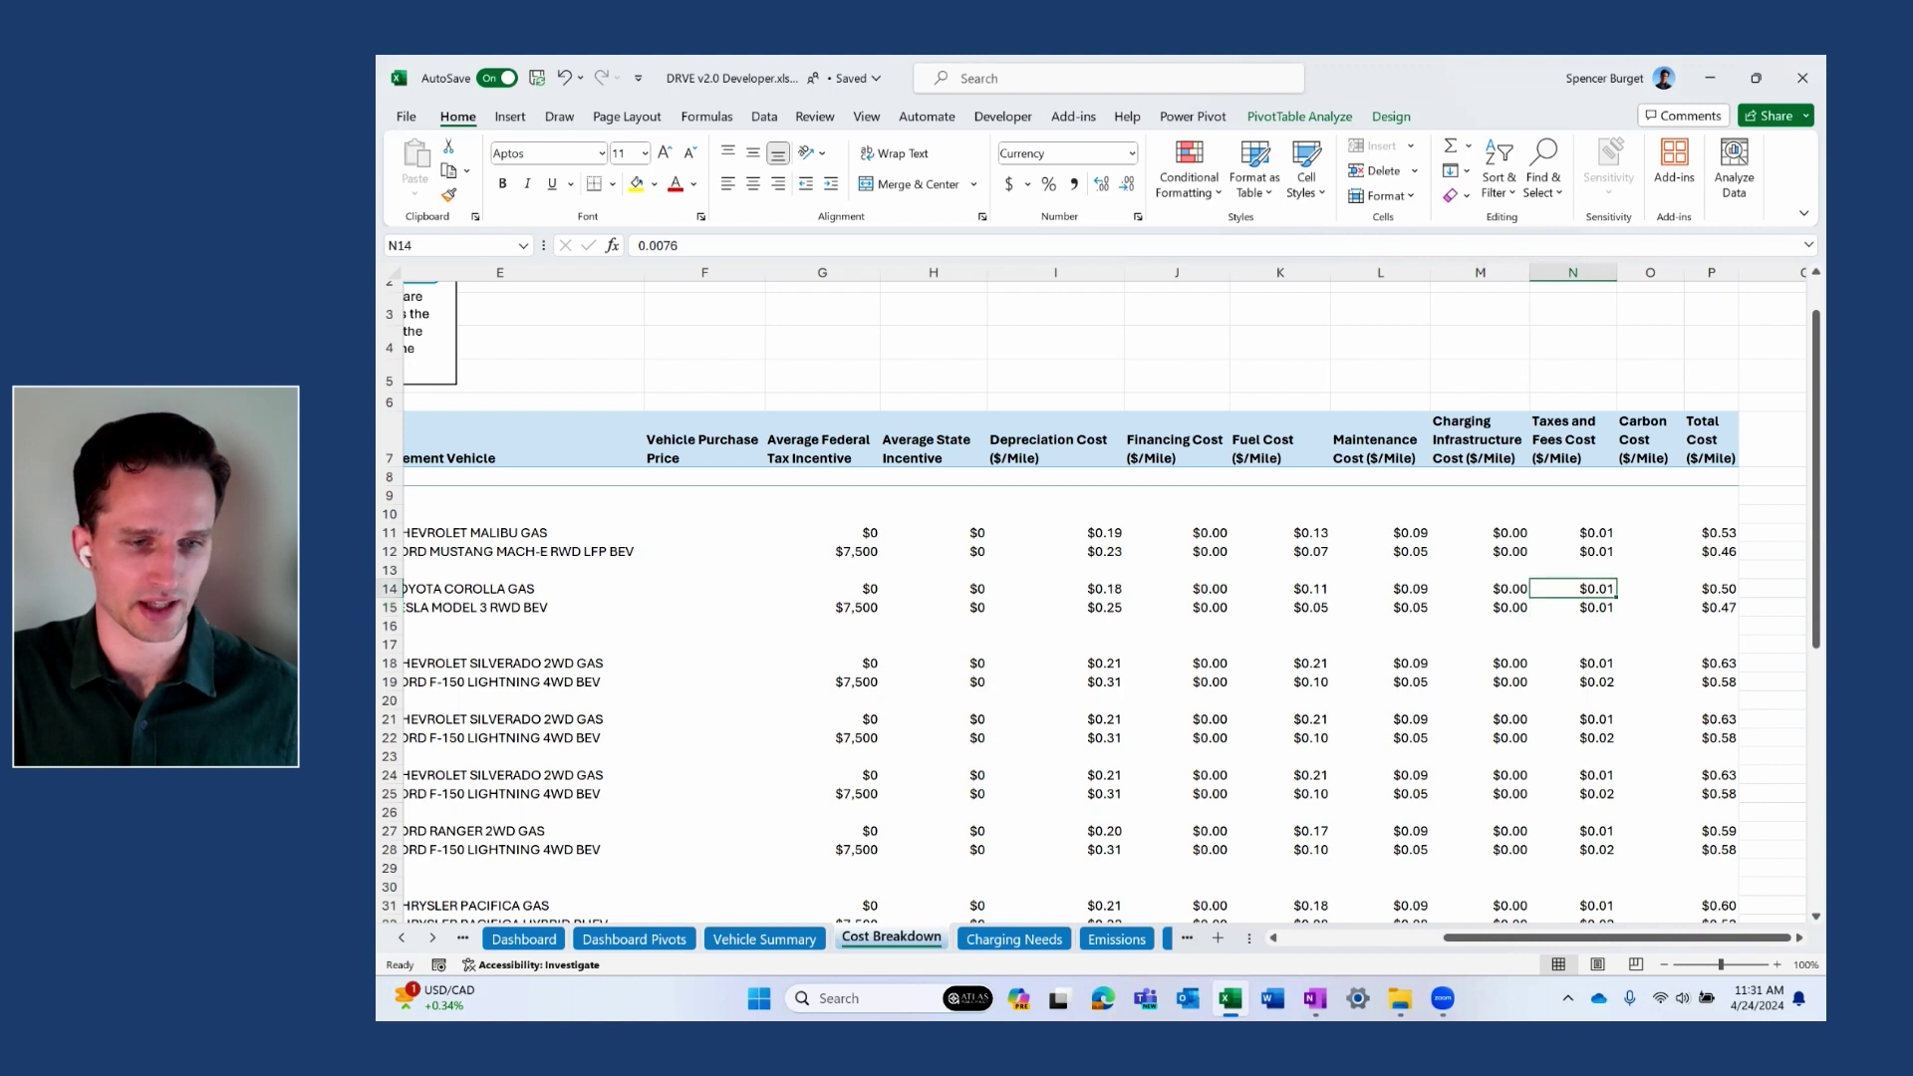
pyautogui.click(1573, 608)
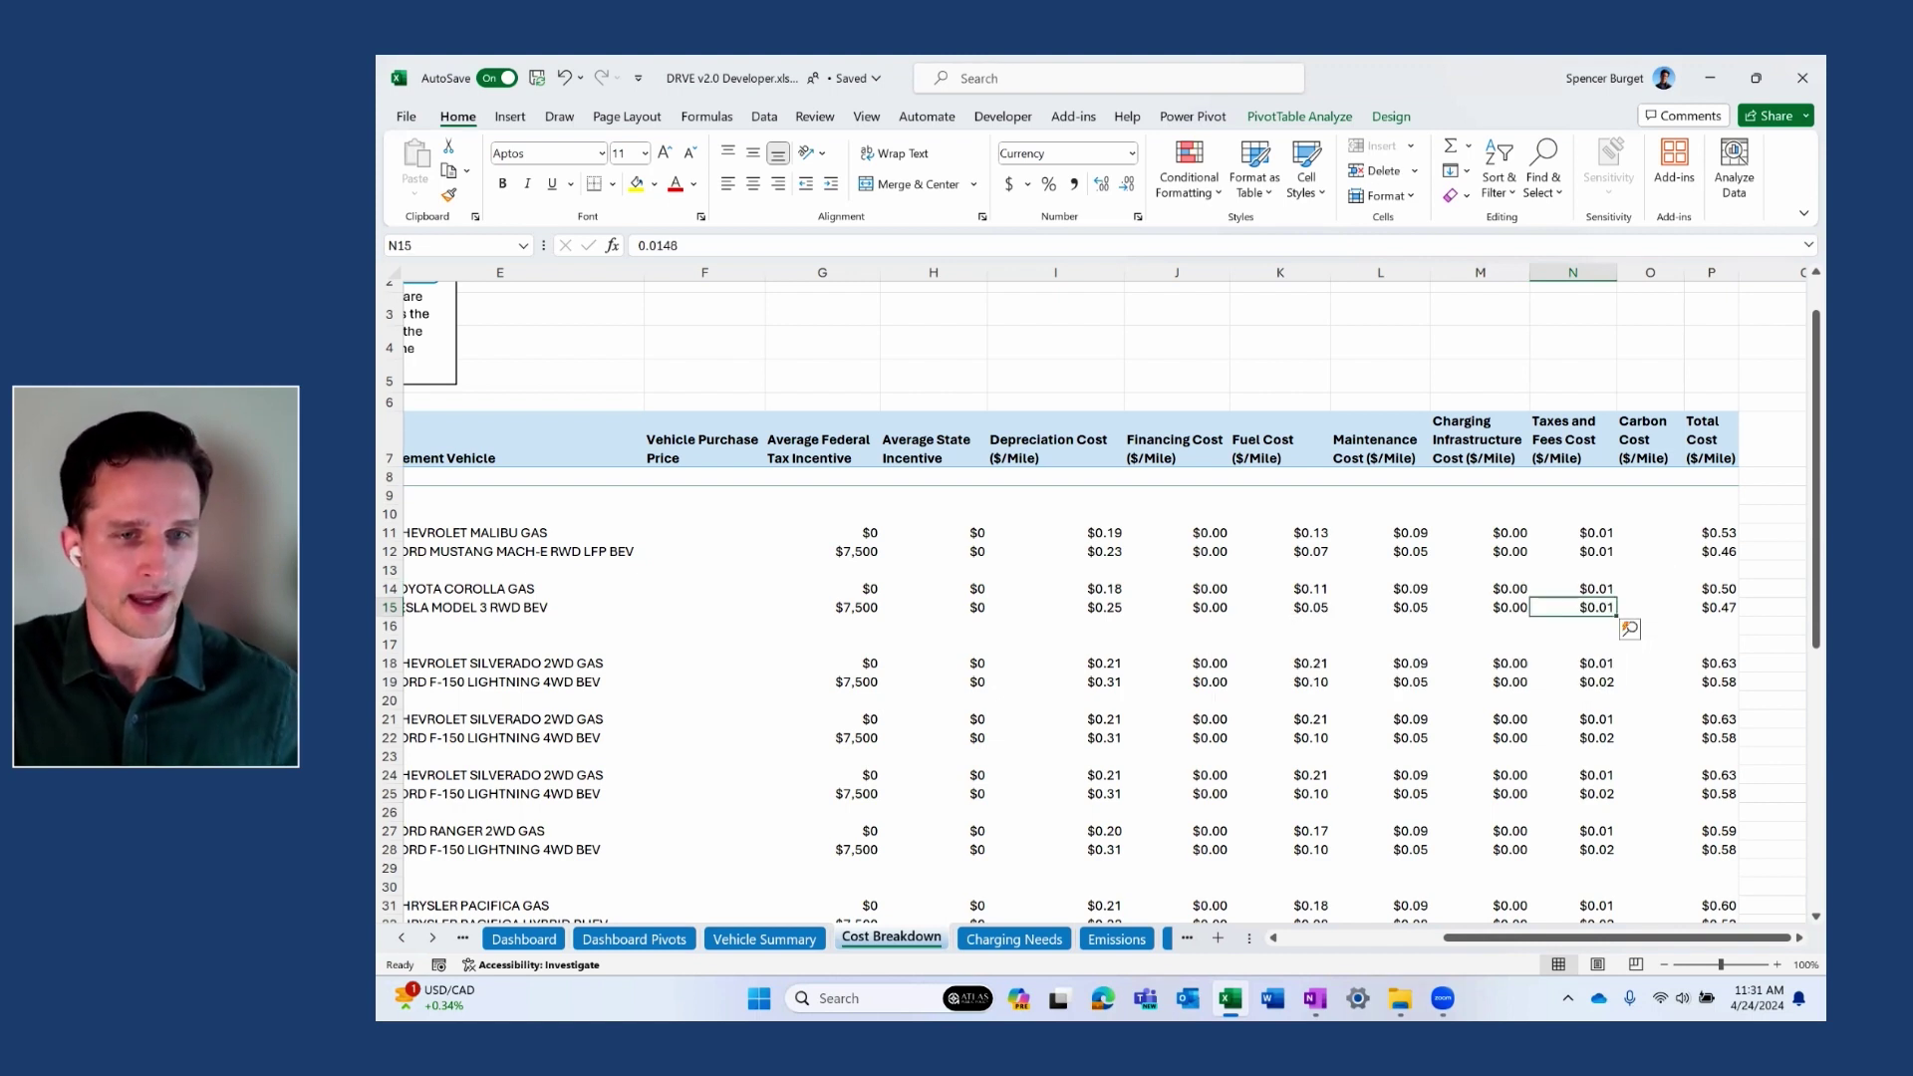
# Compare the total cost per mile of the Toyota Corolla's conventional replacement with that of its EV alternative.
pyautogui.click(1712, 588)
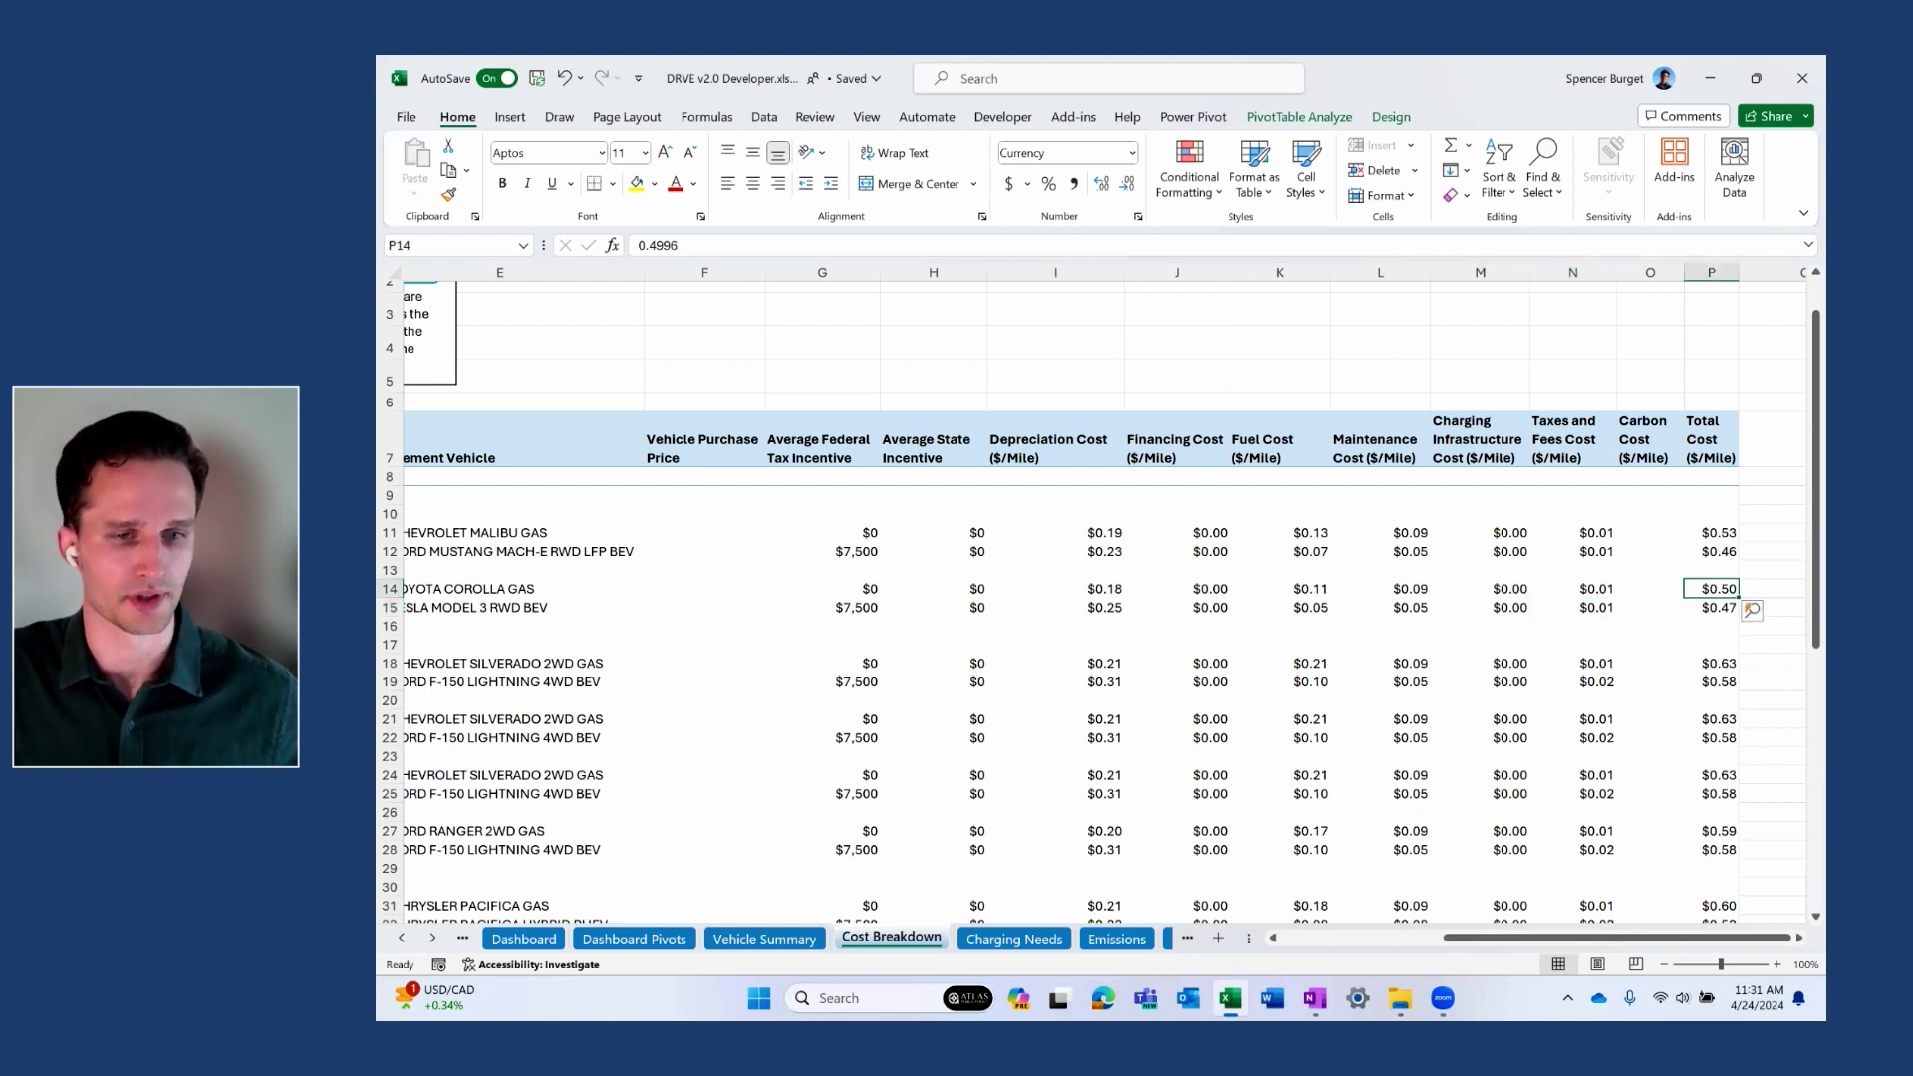
pyautogui.click(1711, 608)
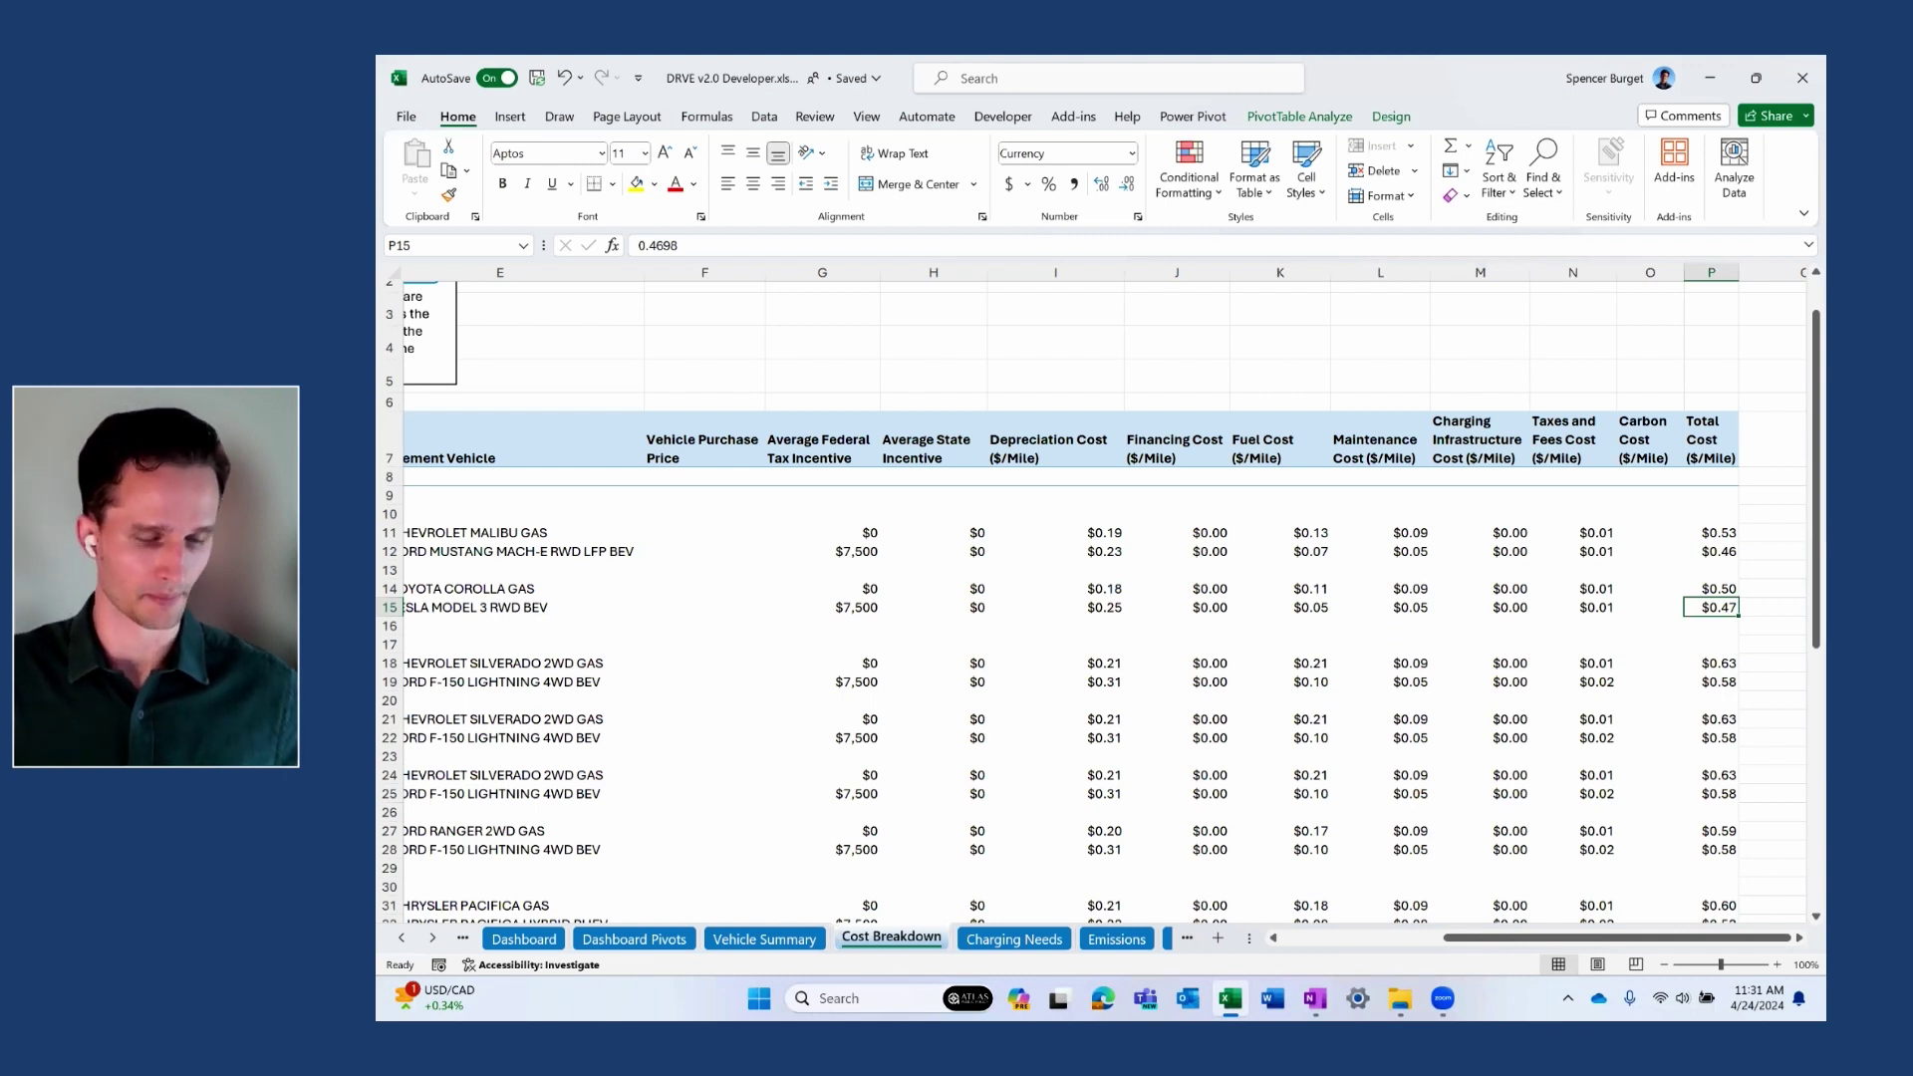
pyautogui.moveTo(1196, 606)
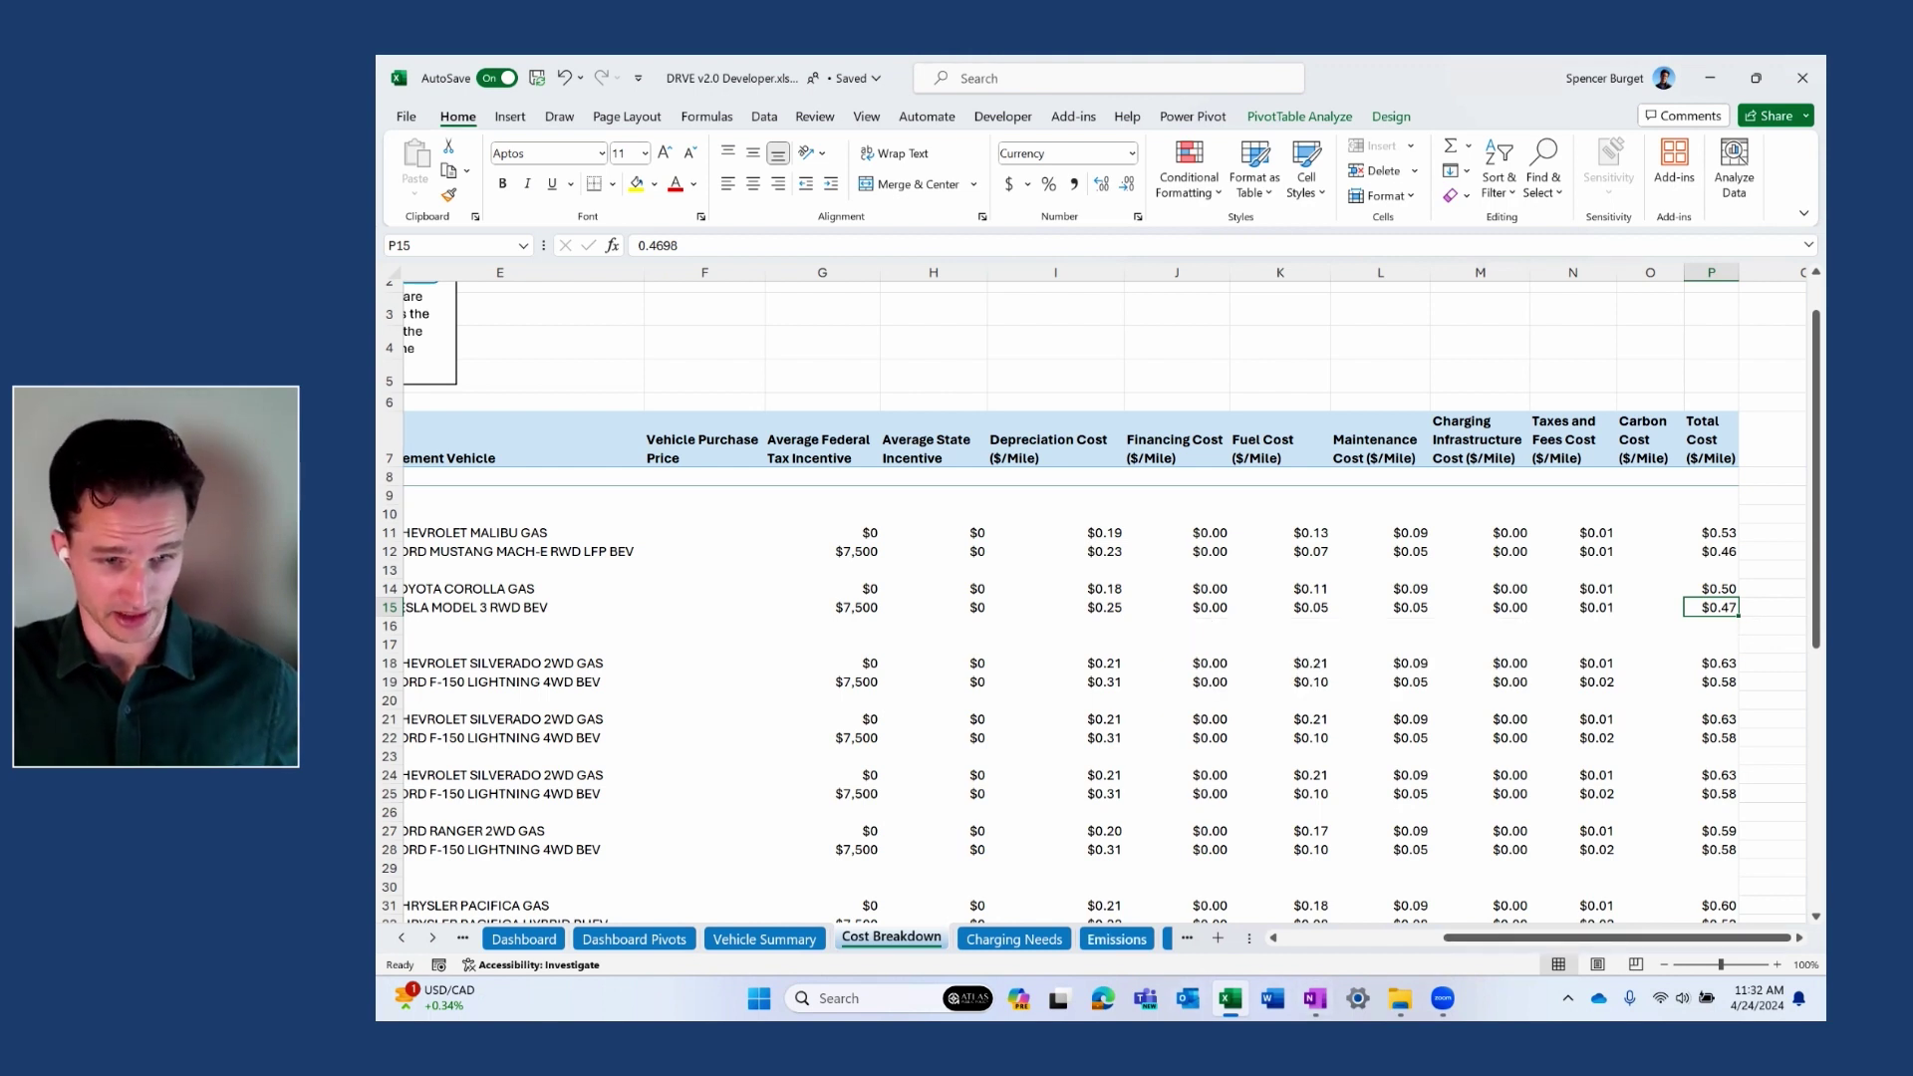
# Open the Emissions sheet and examine the Toyota Corolla's EV and ICE average CO2 emissions and the CO2 reductions.
pyautogui.click(1116, 938)
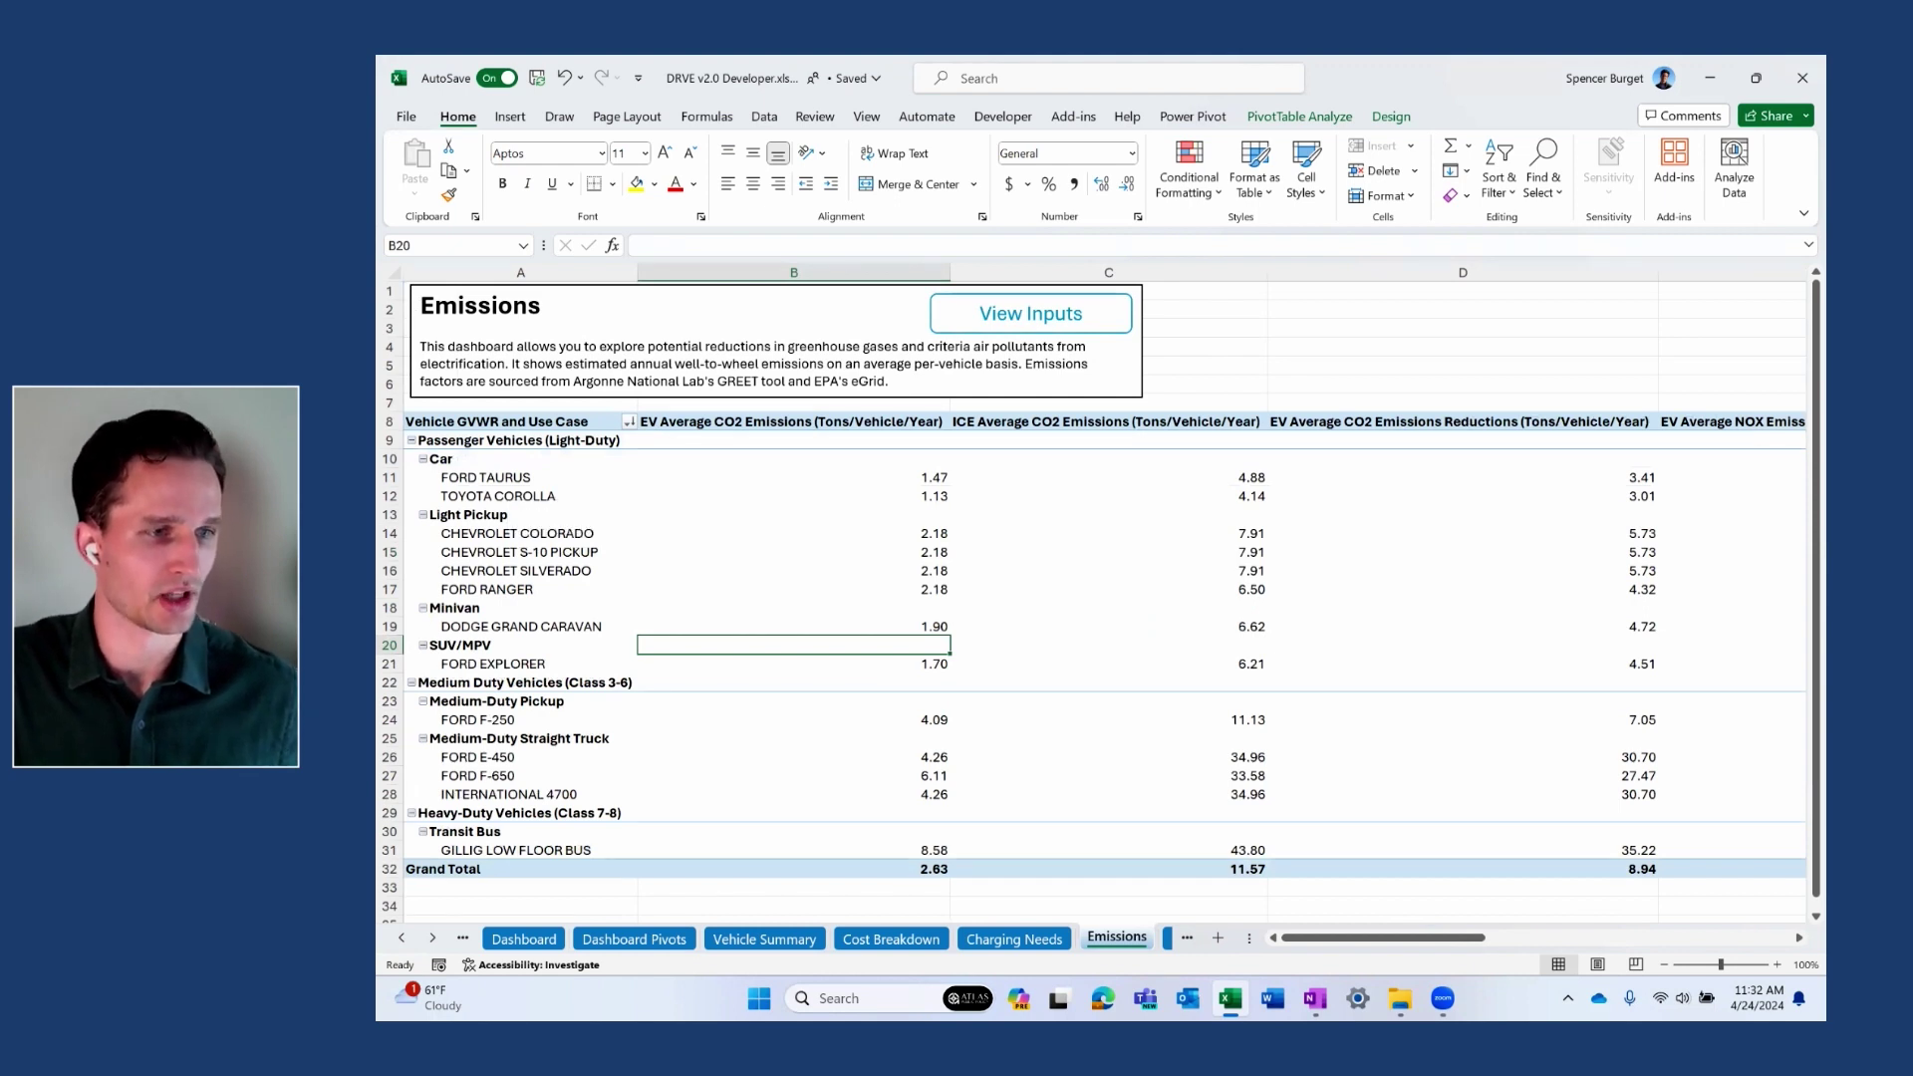
pyautogui.click(942, 498)
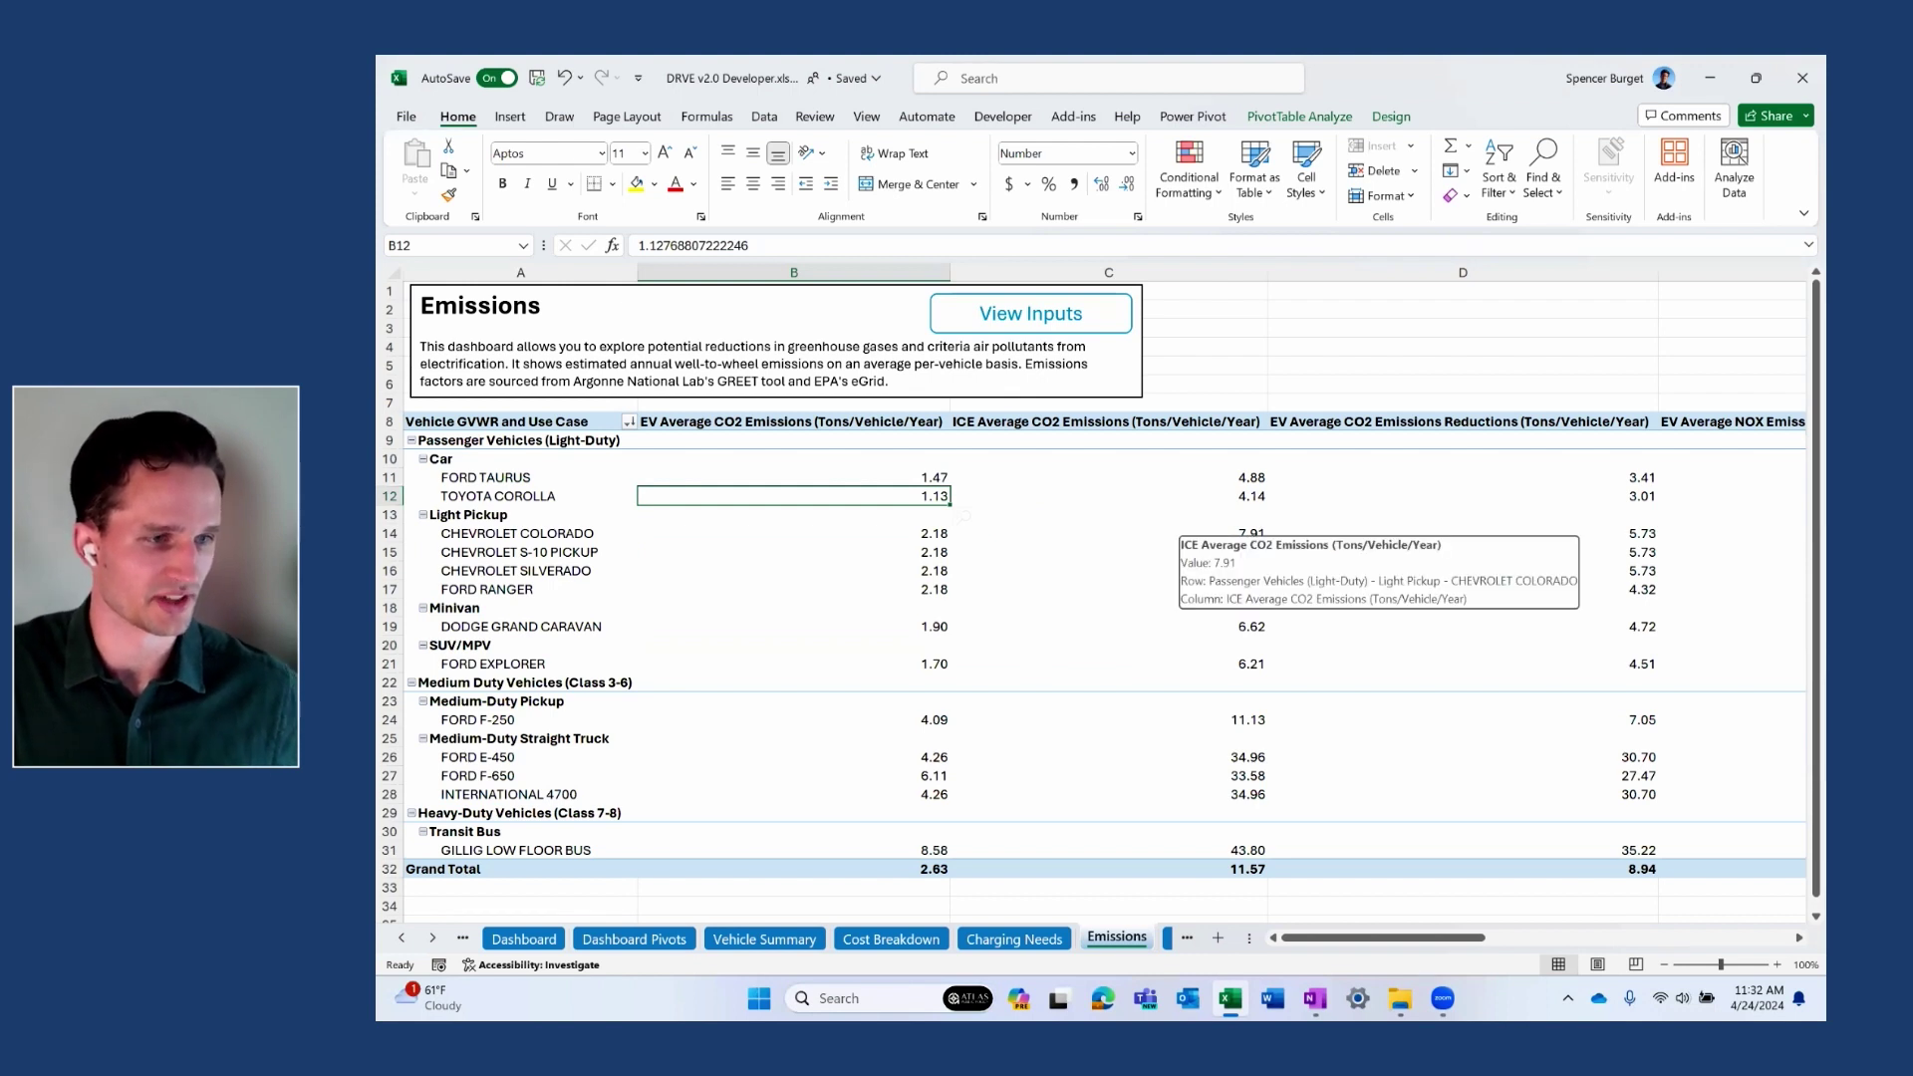
pyautogui.press('Right')
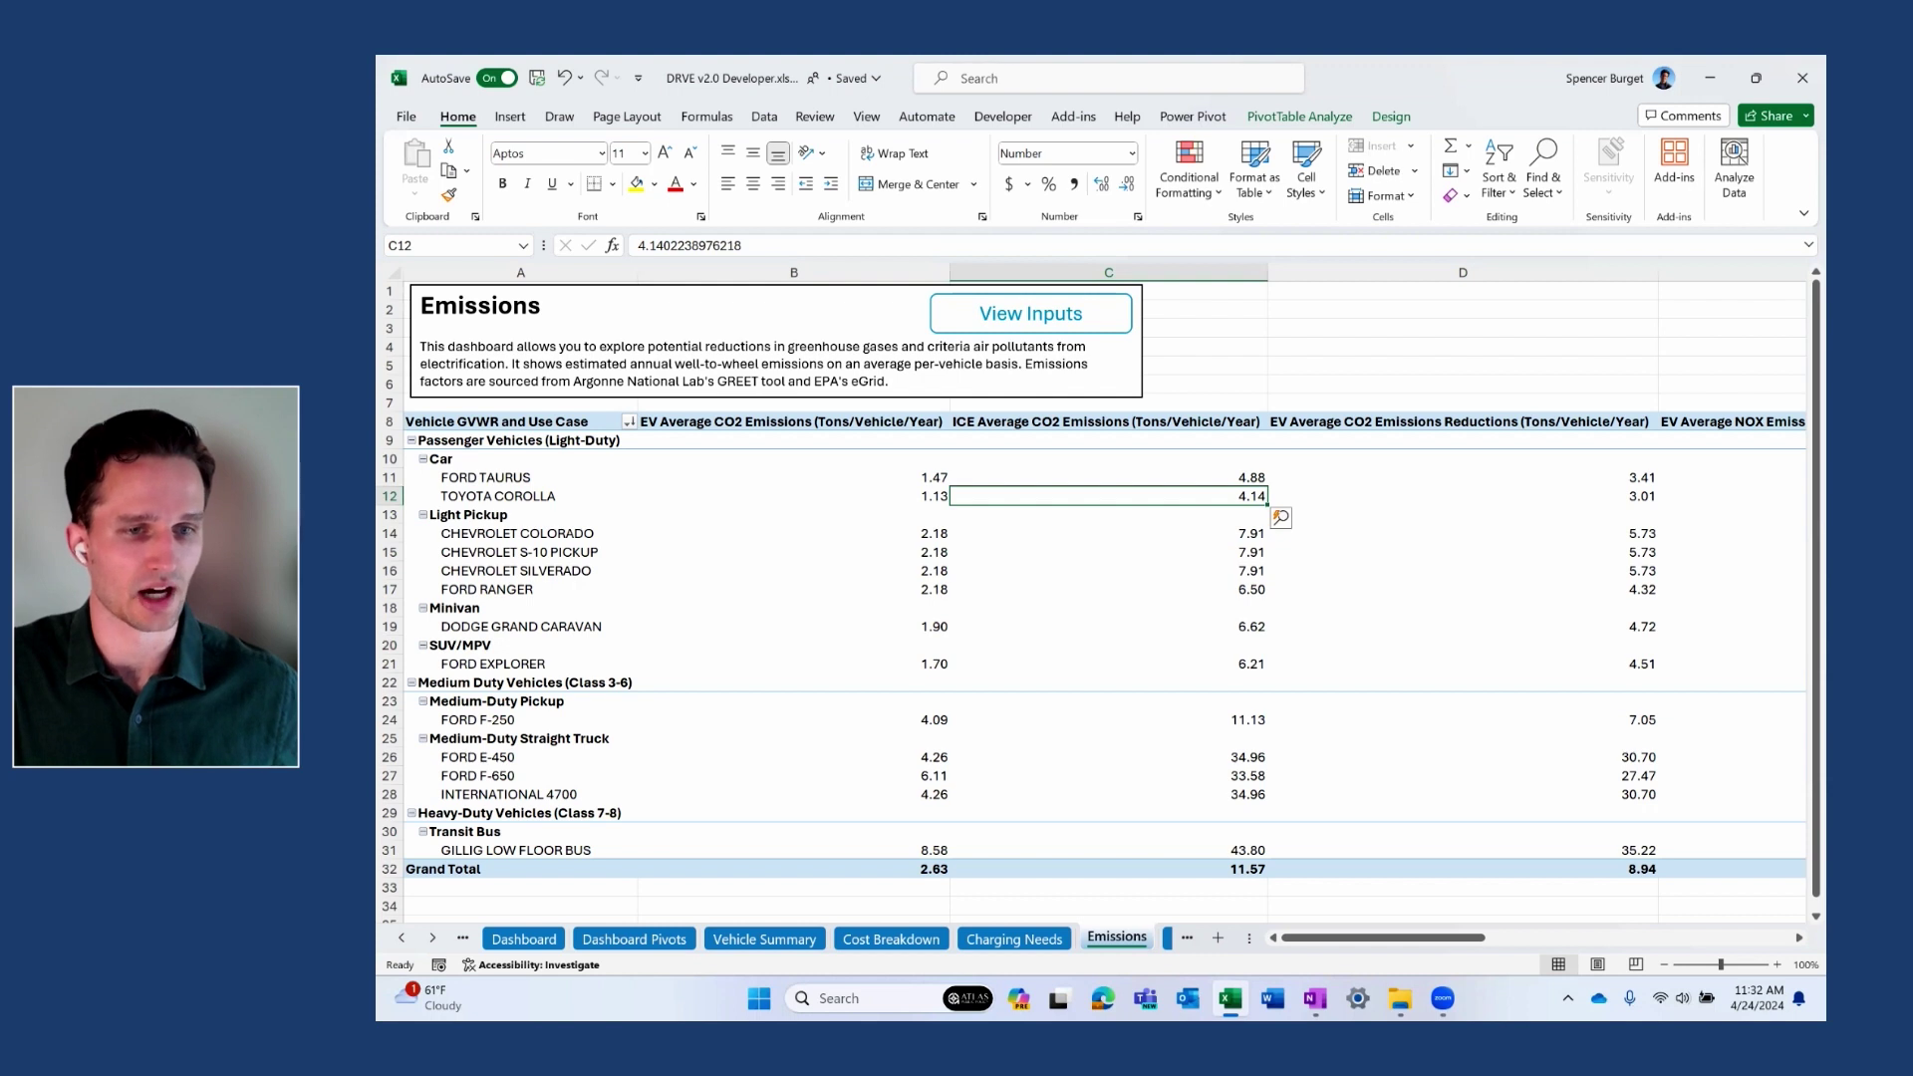
pyautogui.press('Right')
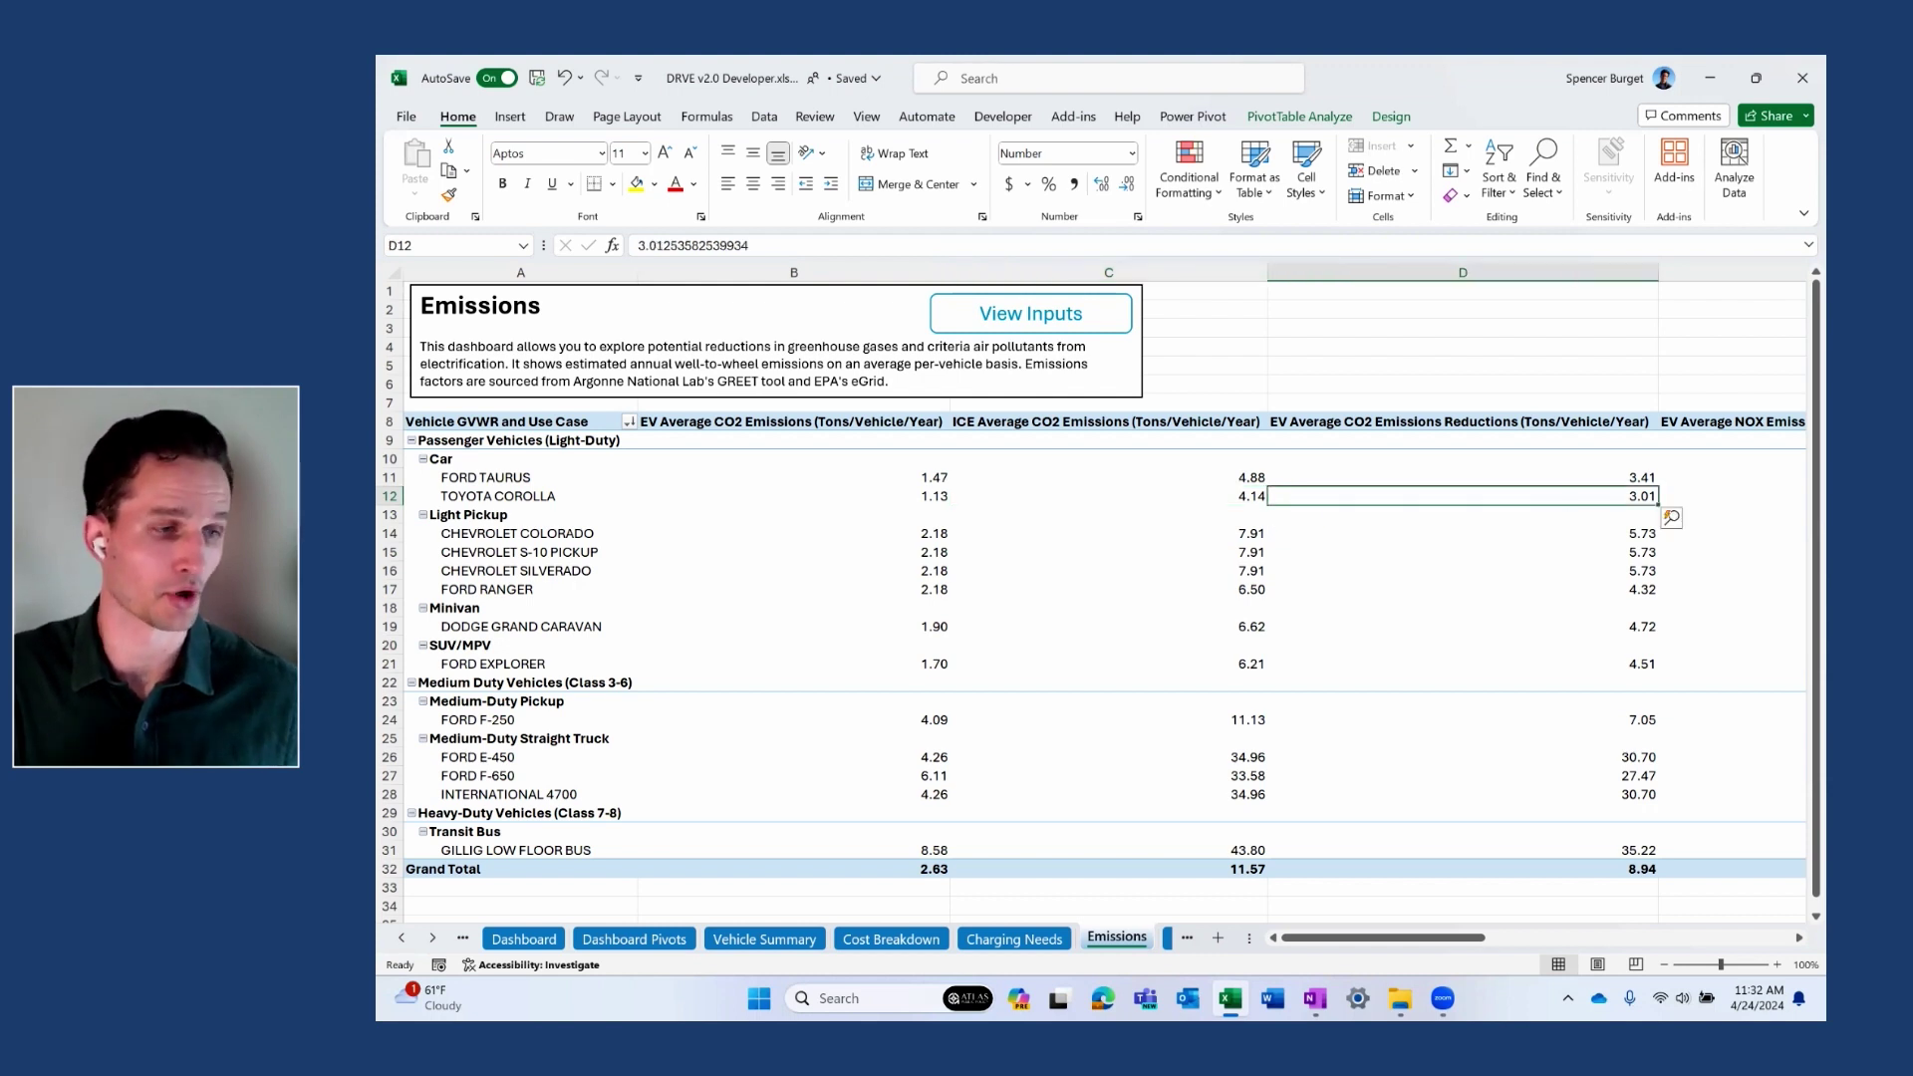
pyautogui.press('Left')
pyautogui.press('Left')
pyautogui.press('Left')
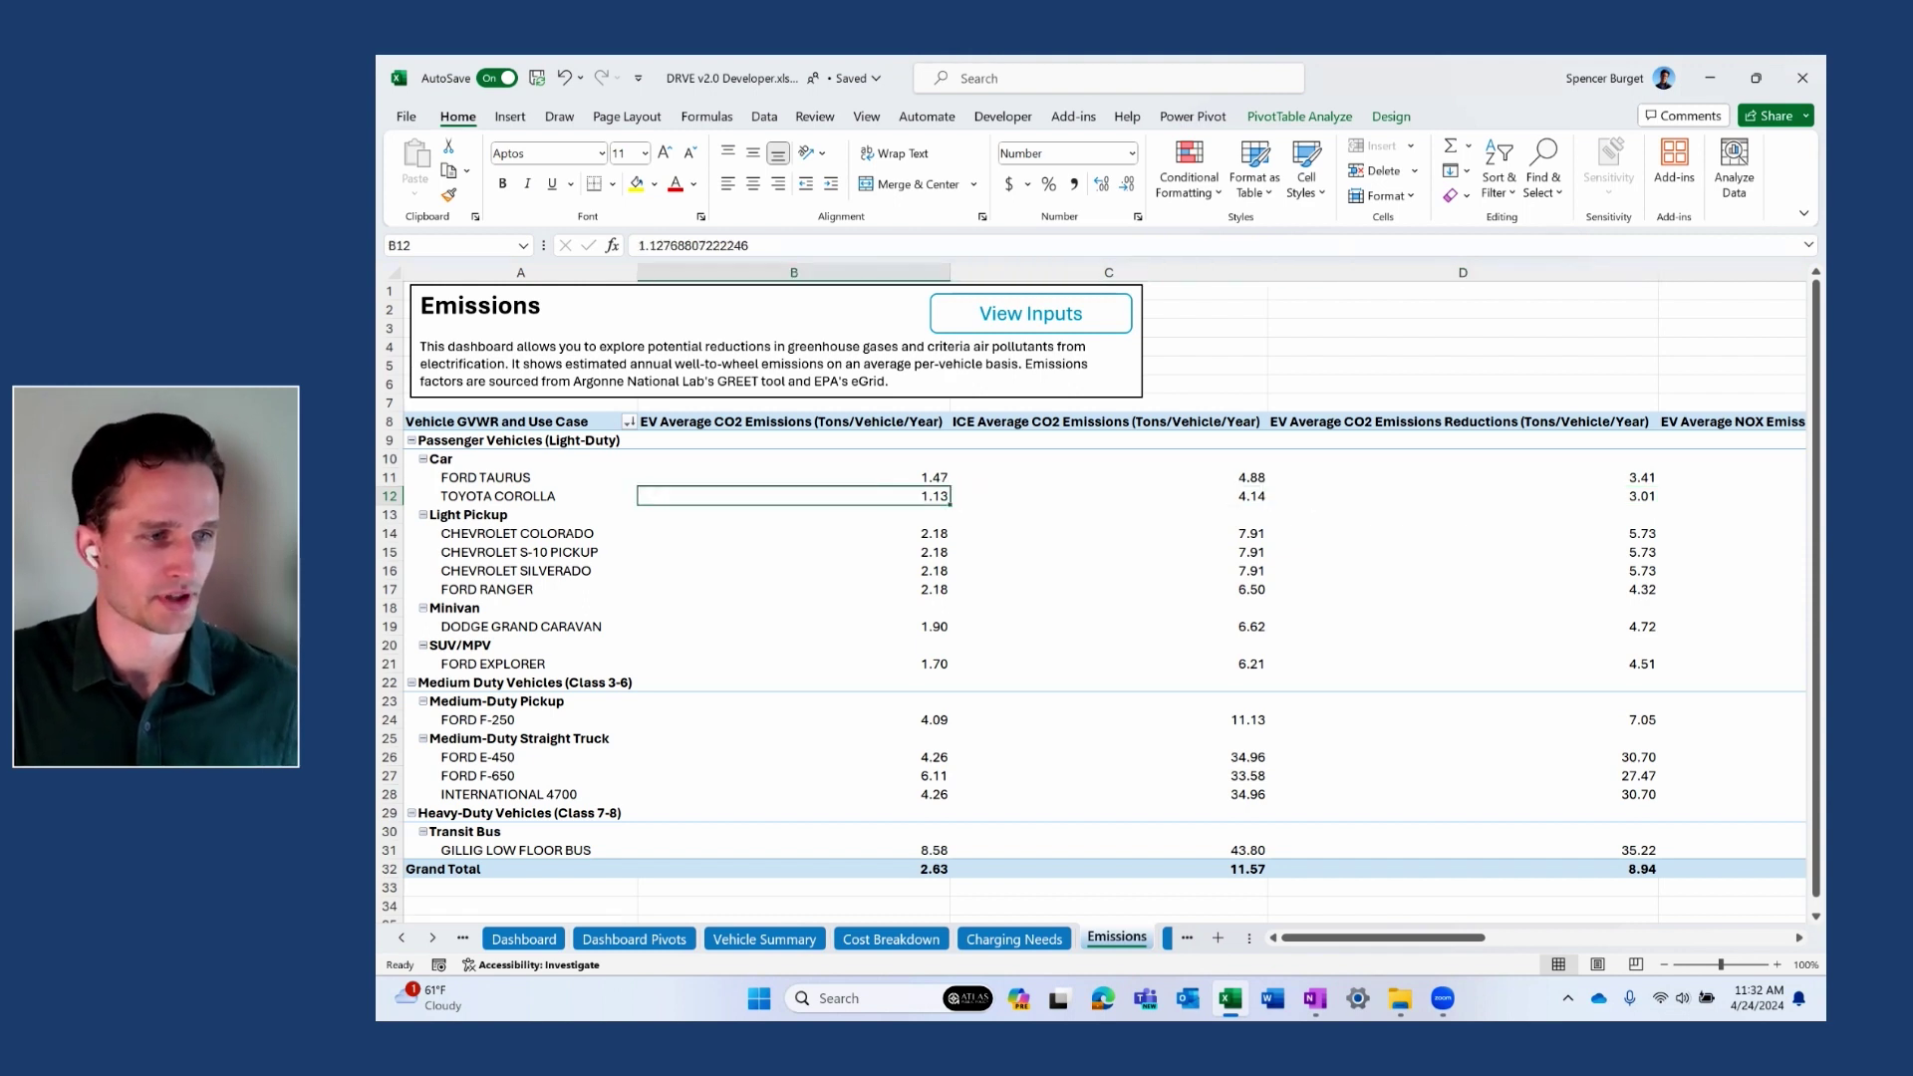
pyautogui.press('Right')
pyautogui.press('Right')
pyautogui.press('Right')
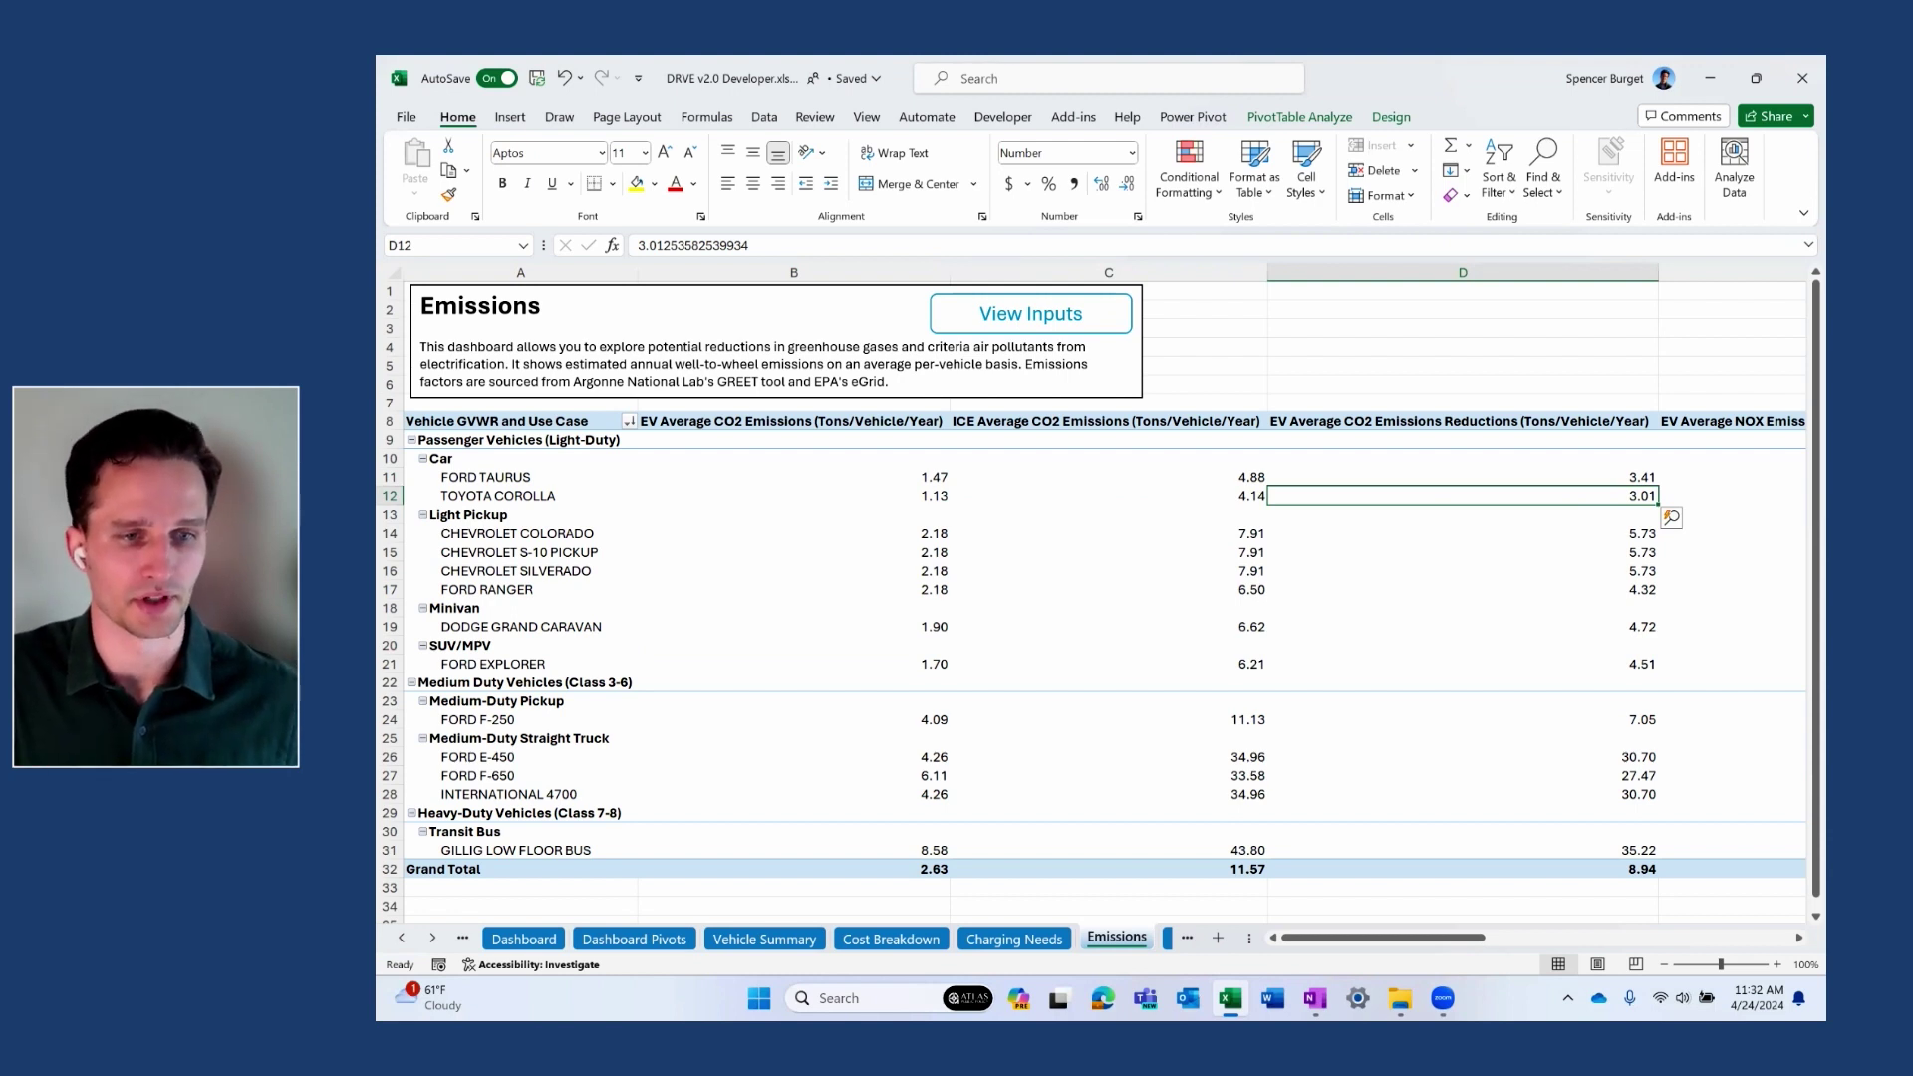
# Look across the Toyota Corolla's NOX and PM2.5 emissions columns, and return to the vehicle name at the row's start.
pyautogui.press('Right')
pyautogui.press('Right')
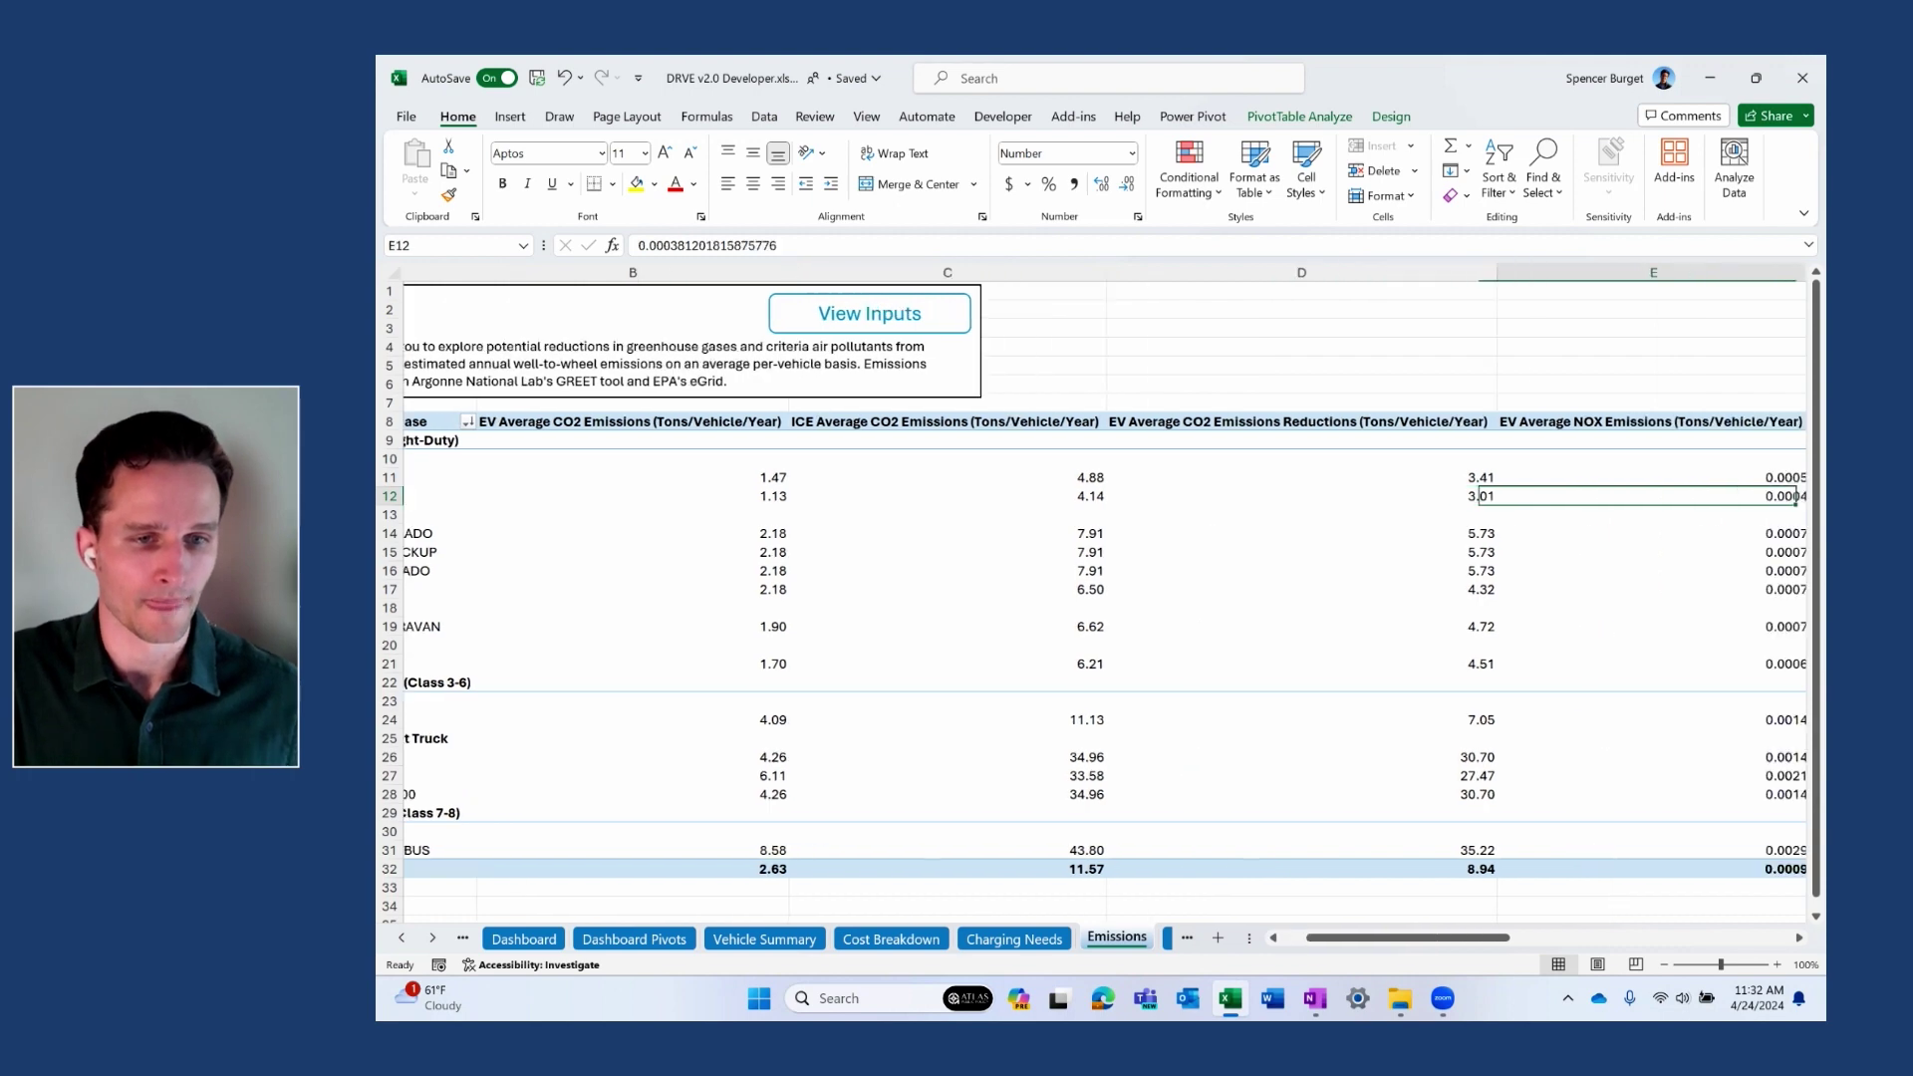
pyautogui.press('Right')
pyautogui.press('Right')
pyautogui.press('Right')
pyautogui.press('Right')
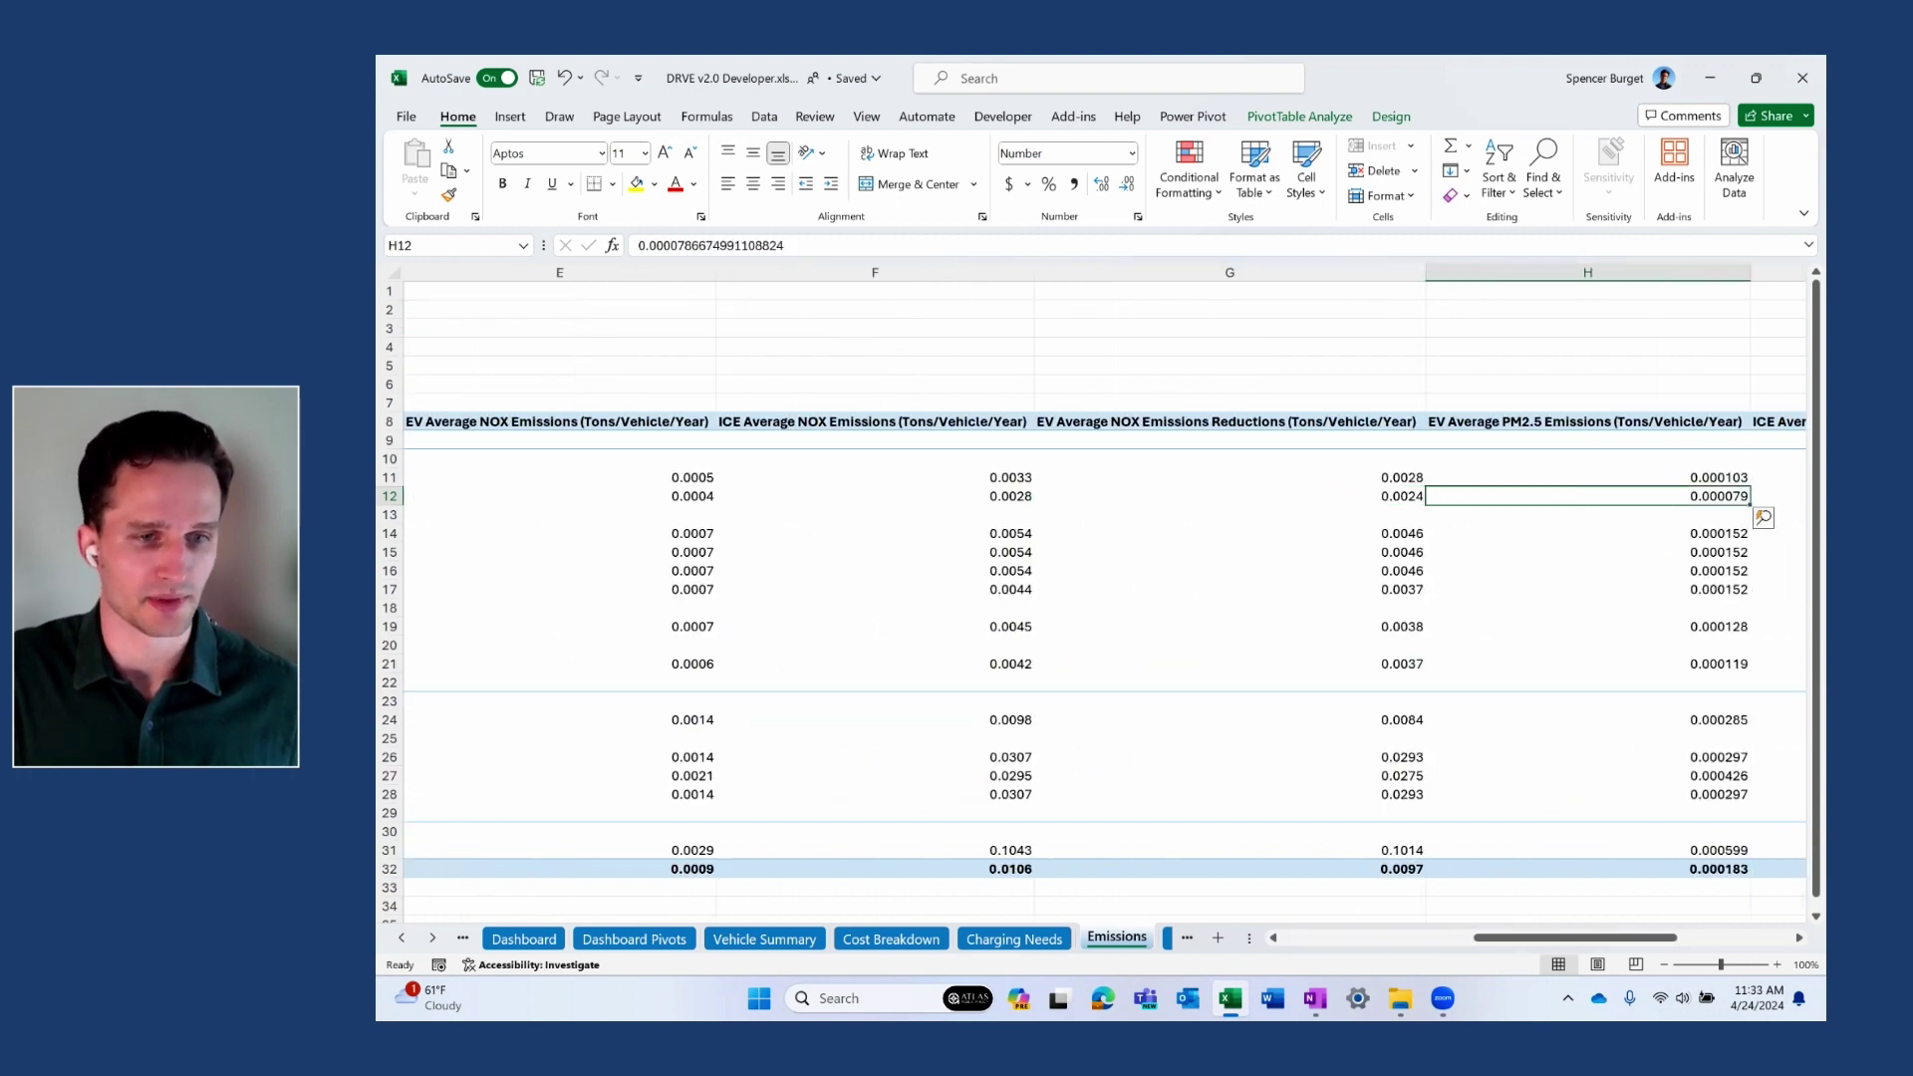
pyautogui.press('Left')
pyautogui.press('Left')
pyautogui.press('Left')
pyautogui.press('Left')
pyautogui.press('Left')
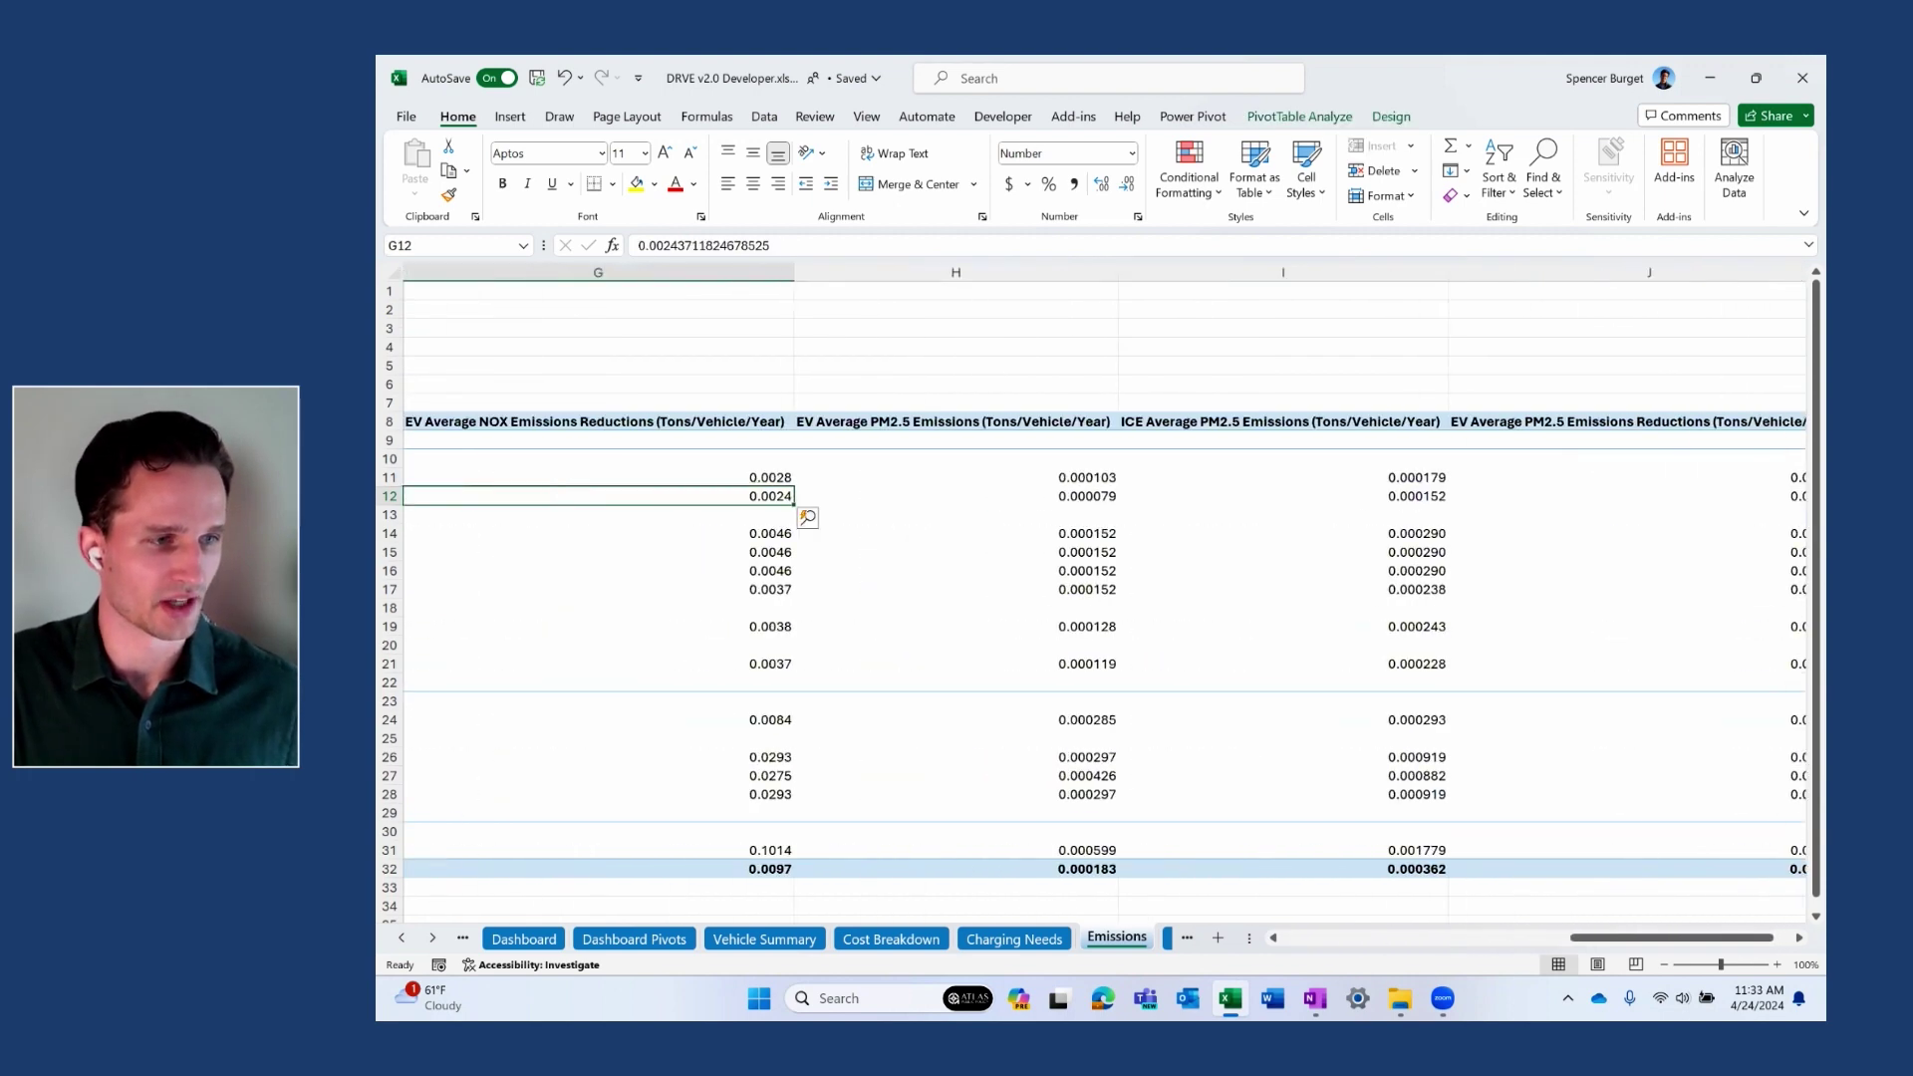
pyautogui.press('Left')
pyautogui.press('Left')
pyautogui.press('Left')
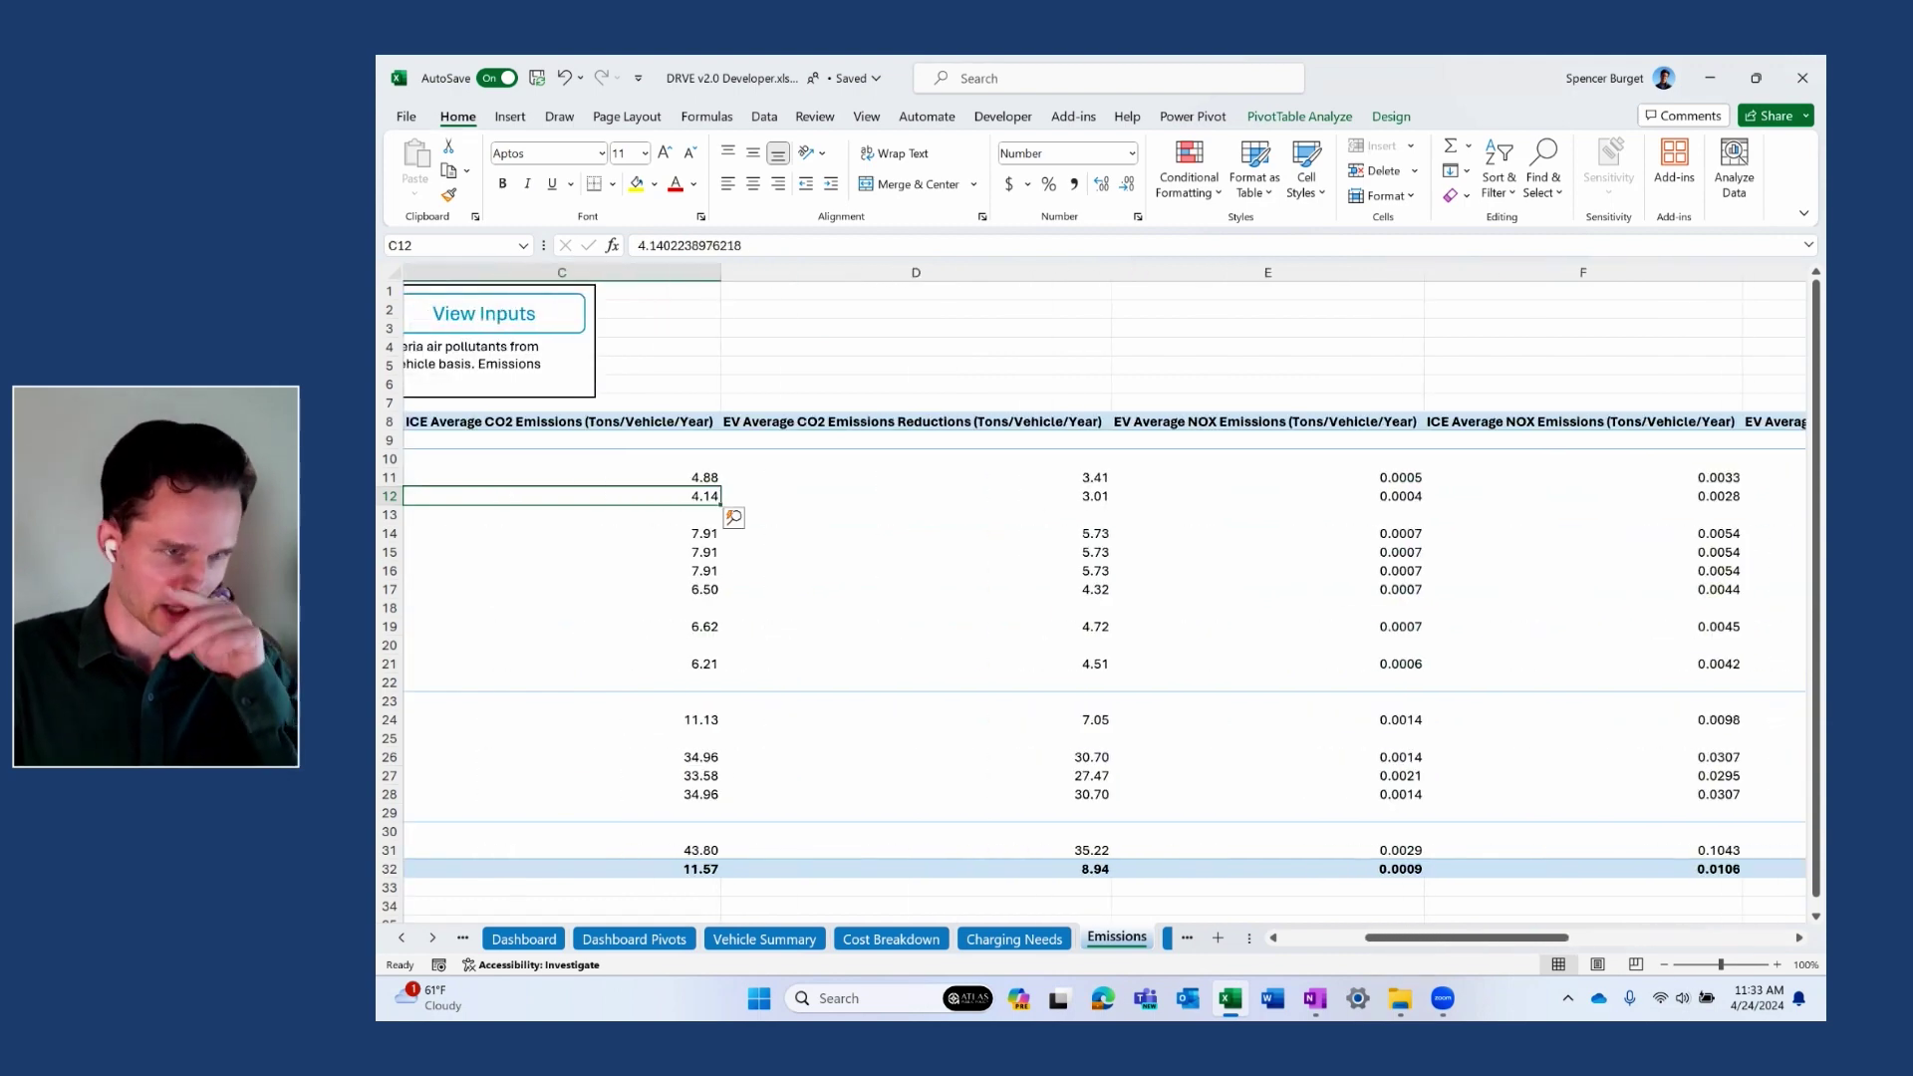
pyautogui.press('Left')
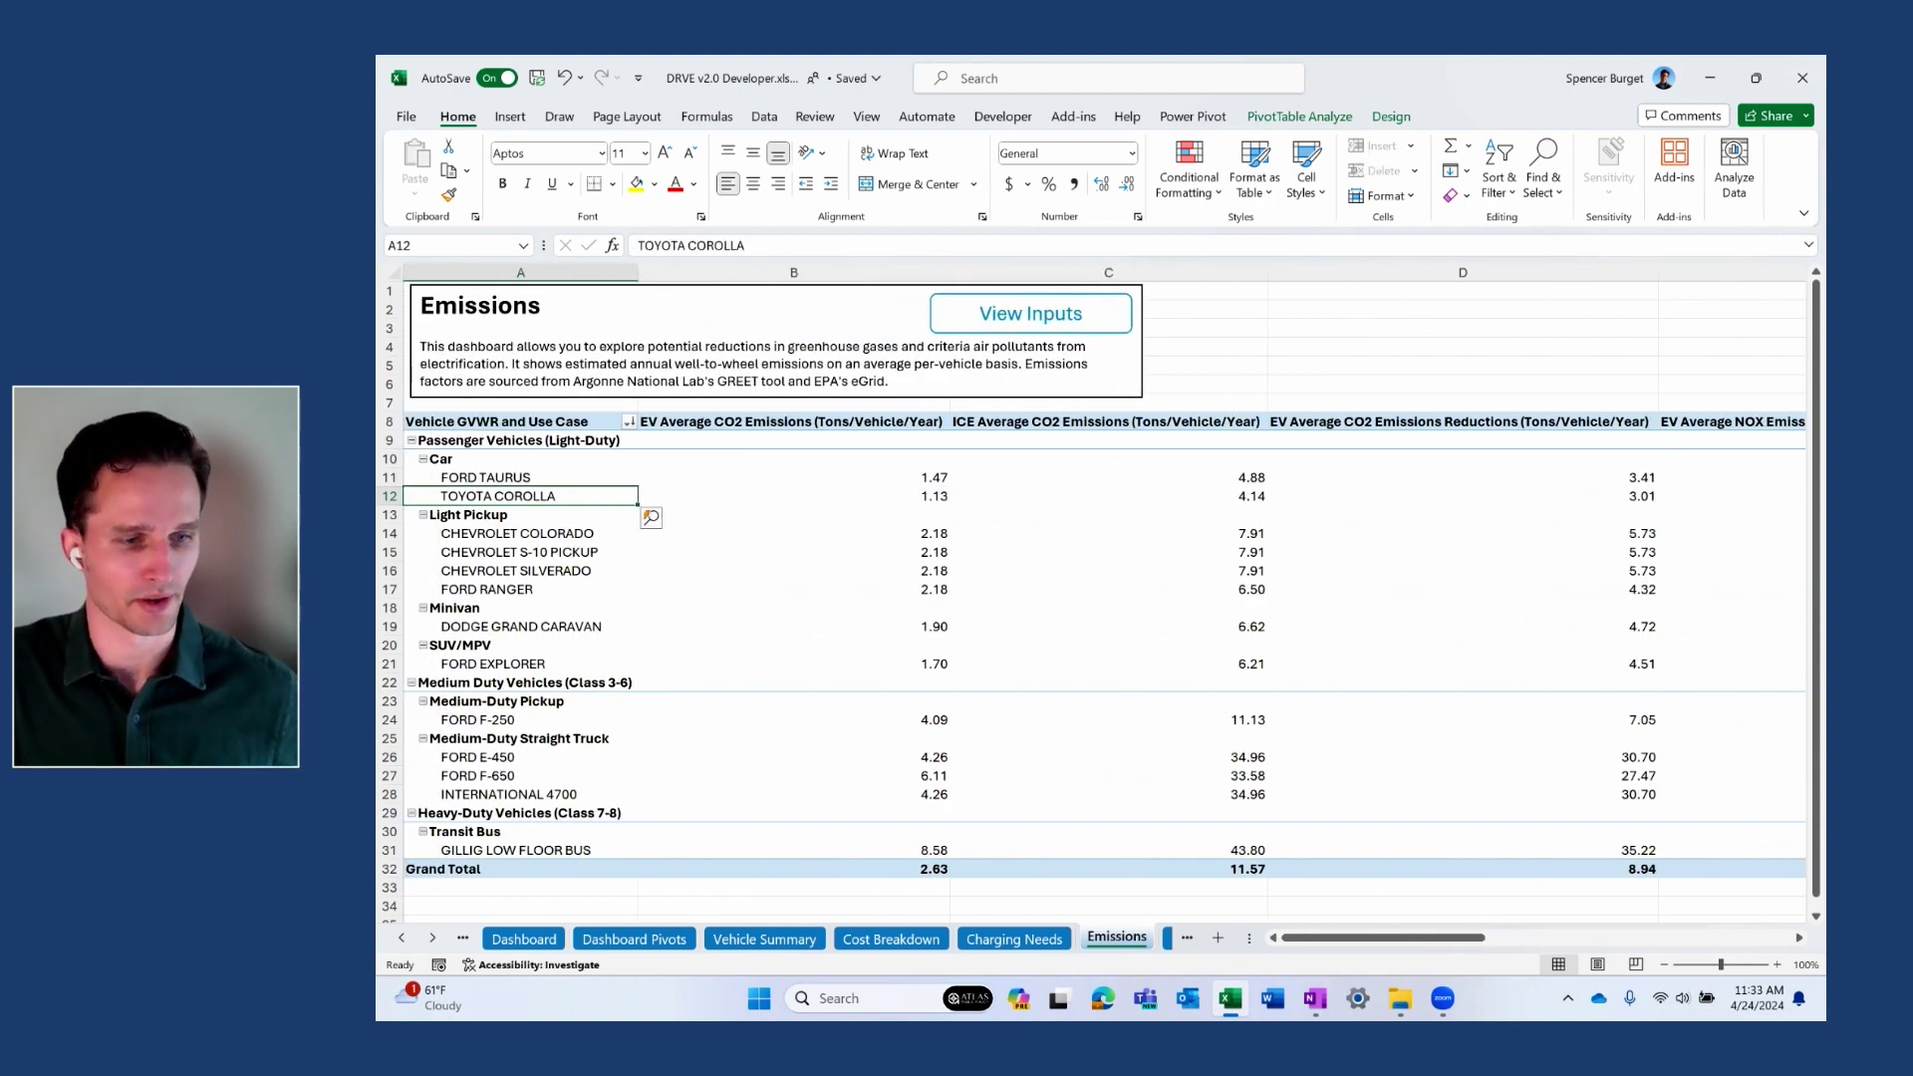
# Go back to the Dashboard sheet and view the key indicators at the start of the Results Dashboard.
pyautogui.click(523, 938)
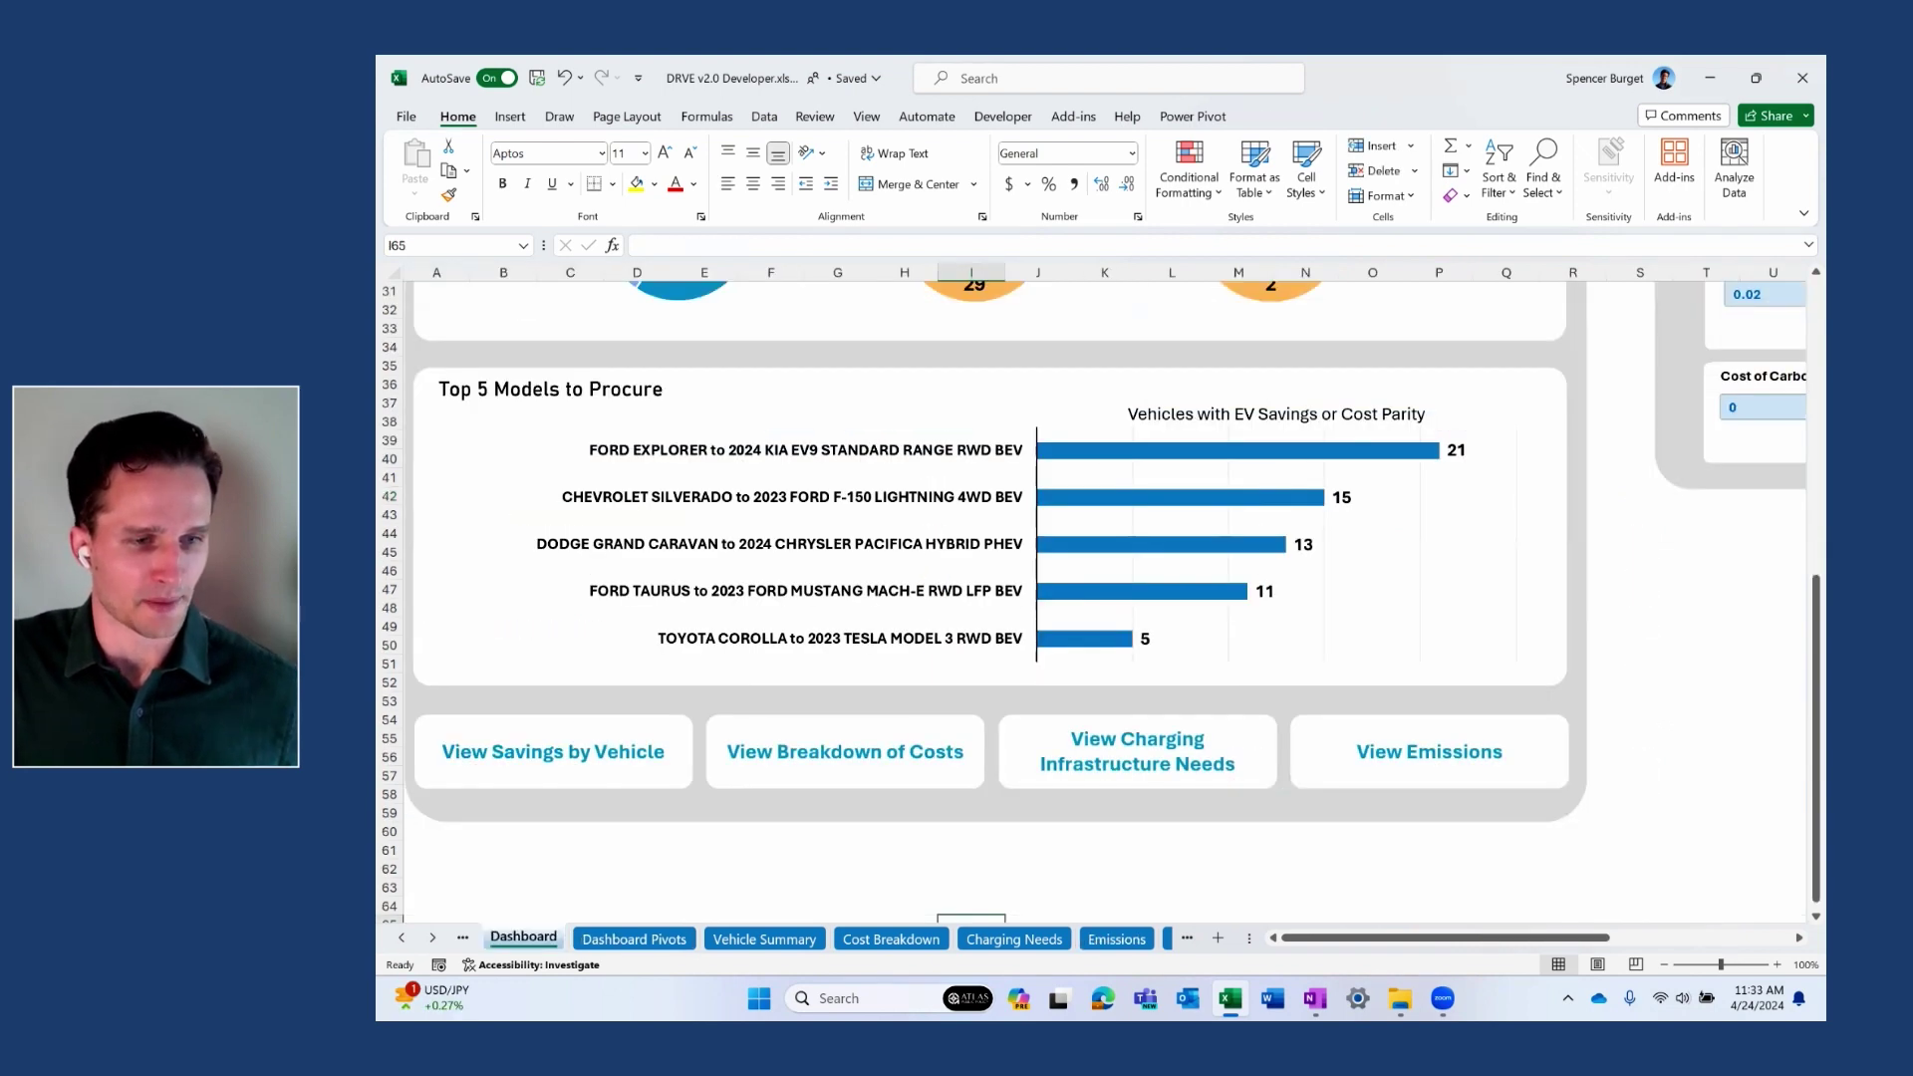
pyautogui.scroll(7, 986, 598)
pyautogui.scroll(3, 986, 598)
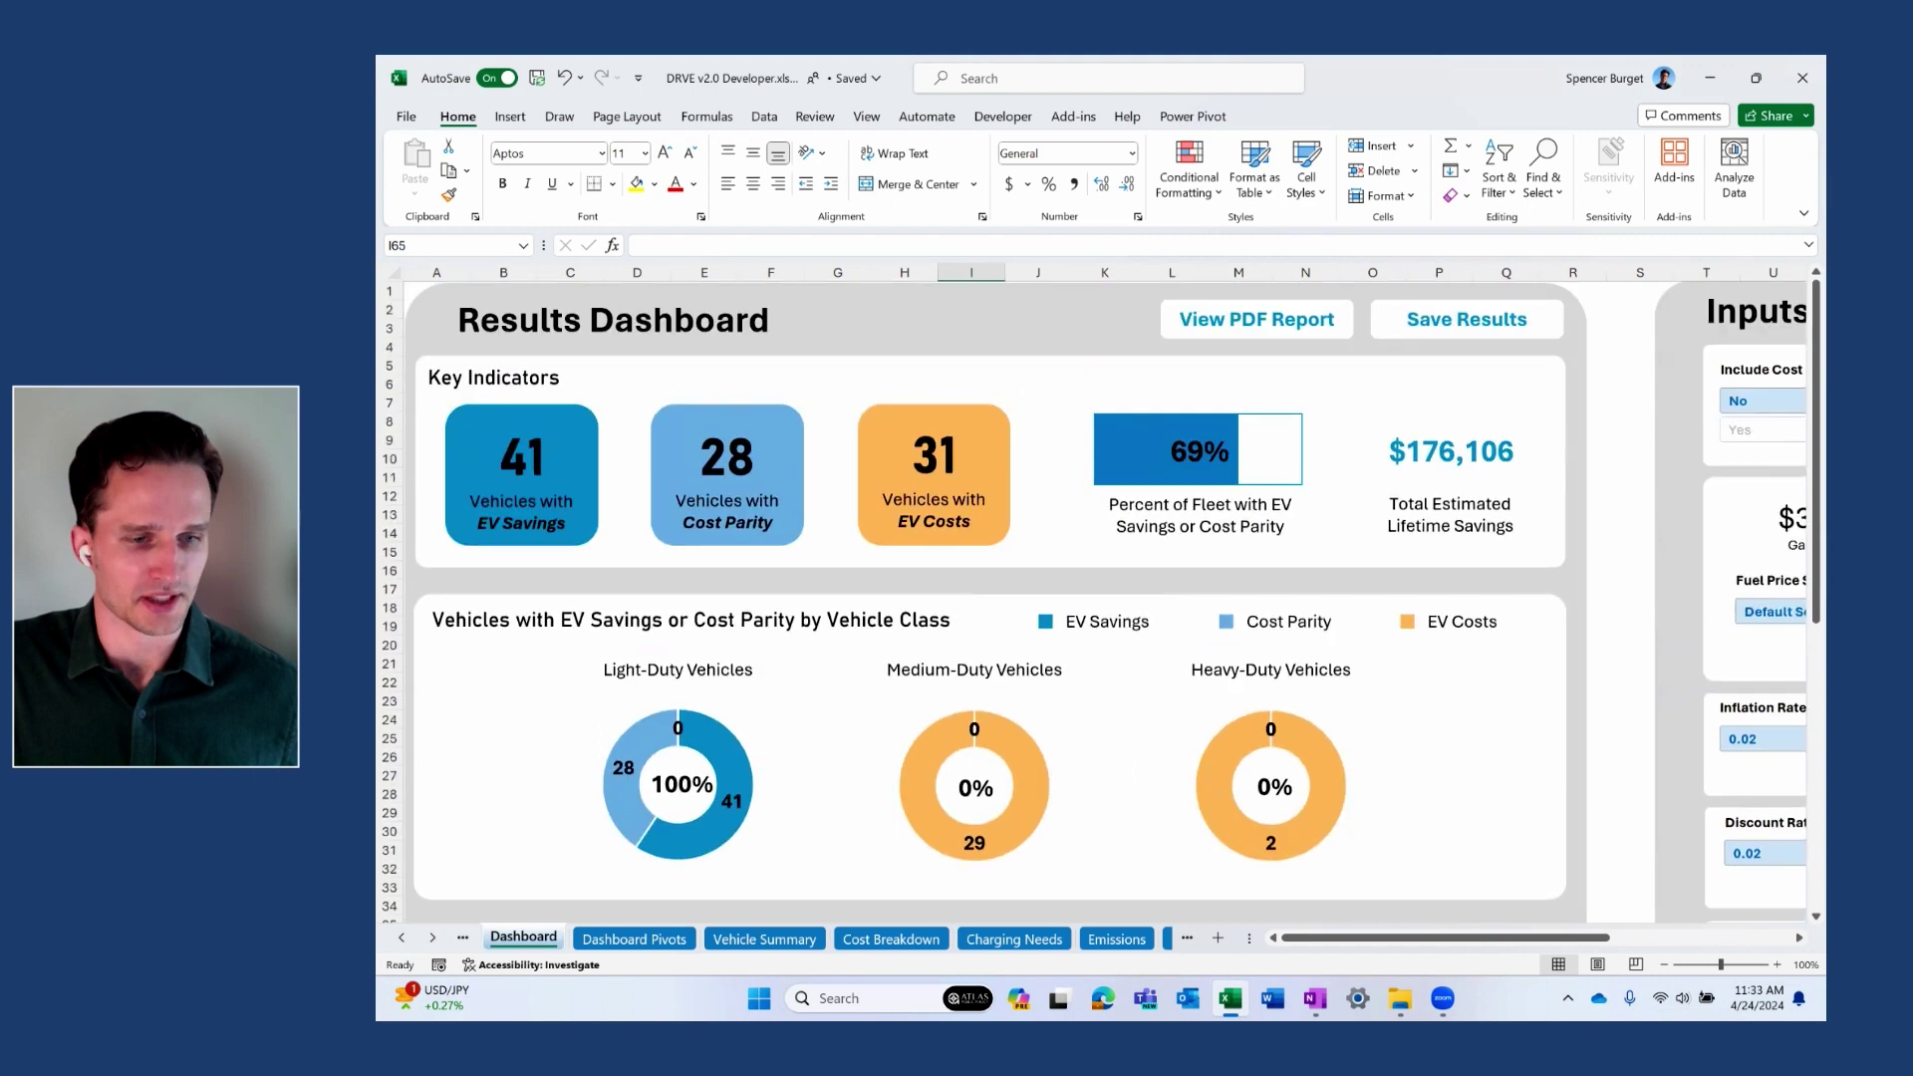